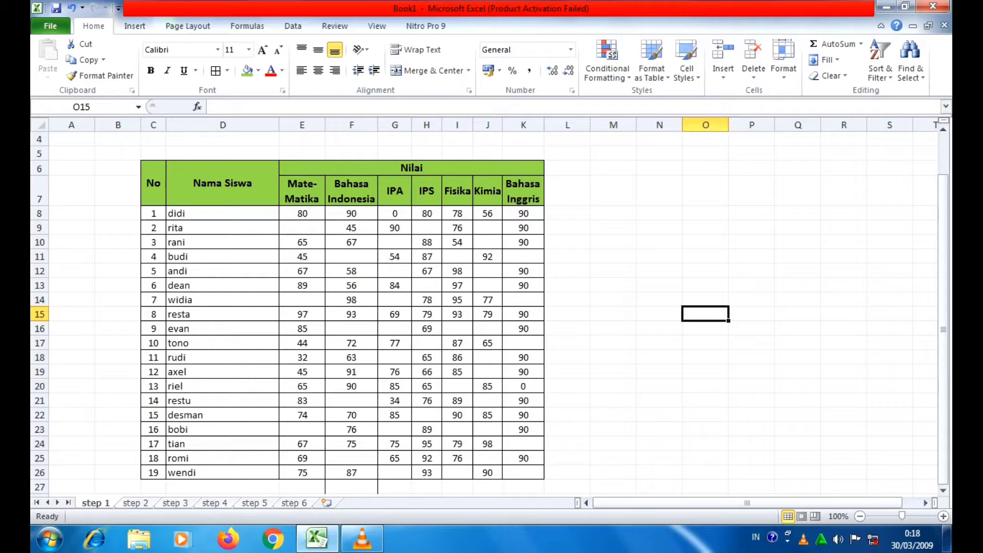
left_click_drag(154, 167, 533, 472)
left_click(523, 415)
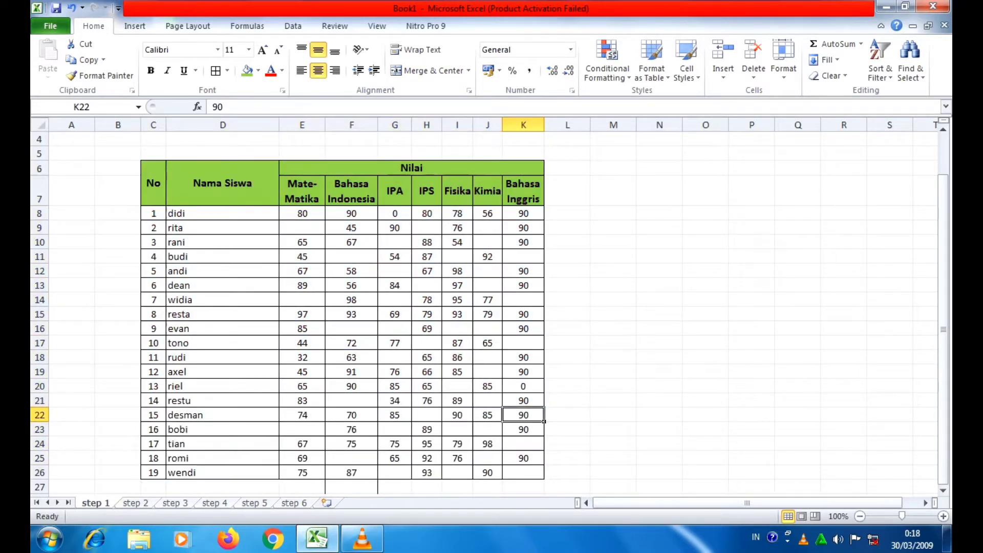
left_click(302, 228)
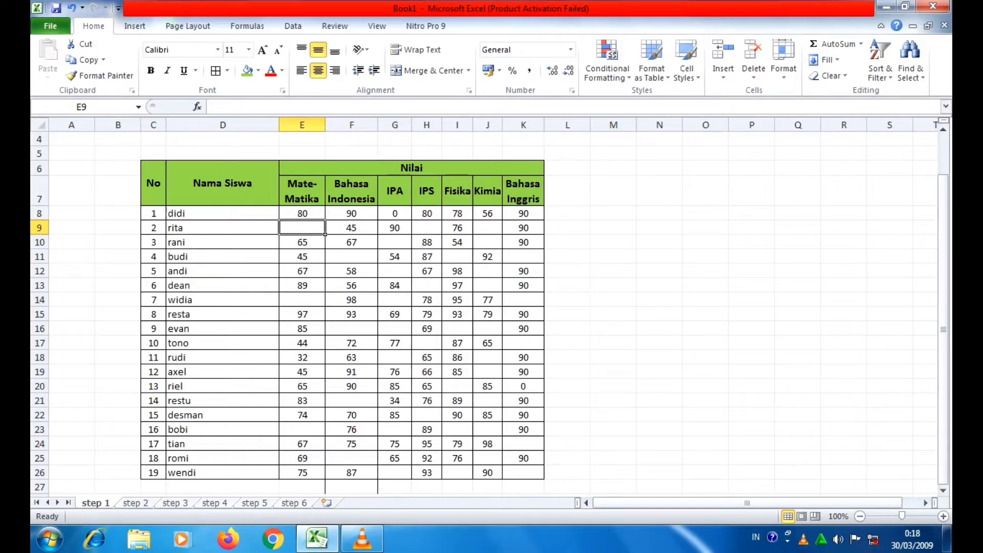
type("0")
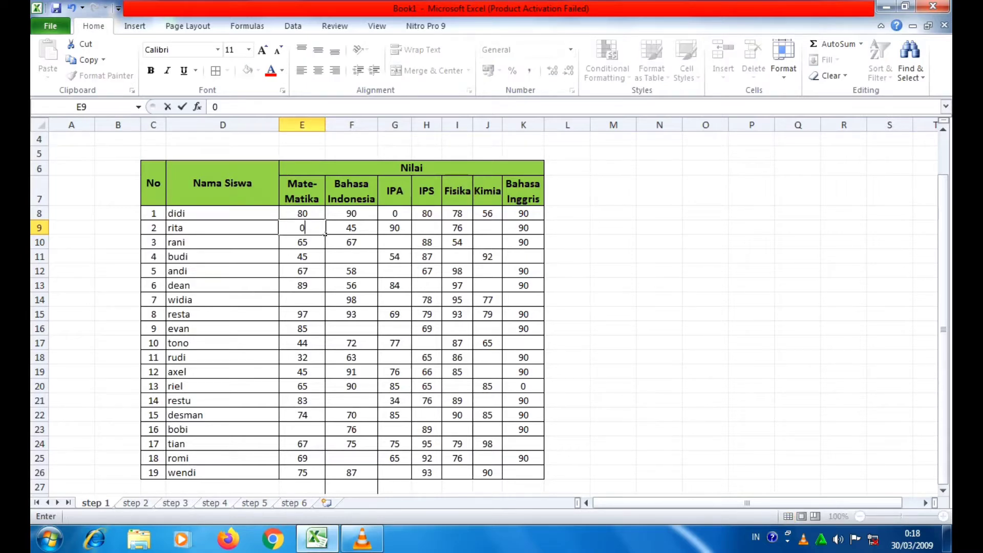
left_click(322, 303)
type("0")
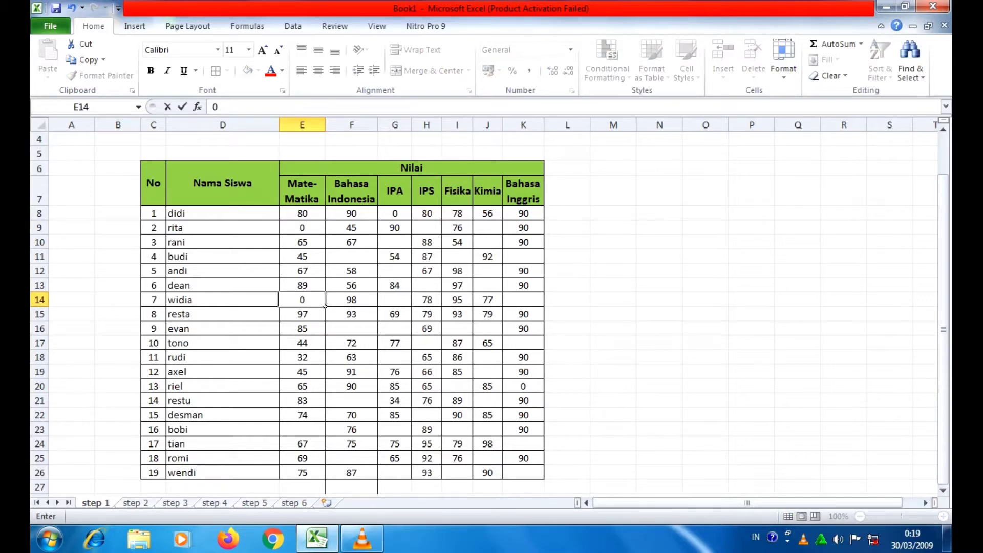
key("Escape")
left_click(323, 232)
key("BackSpace")
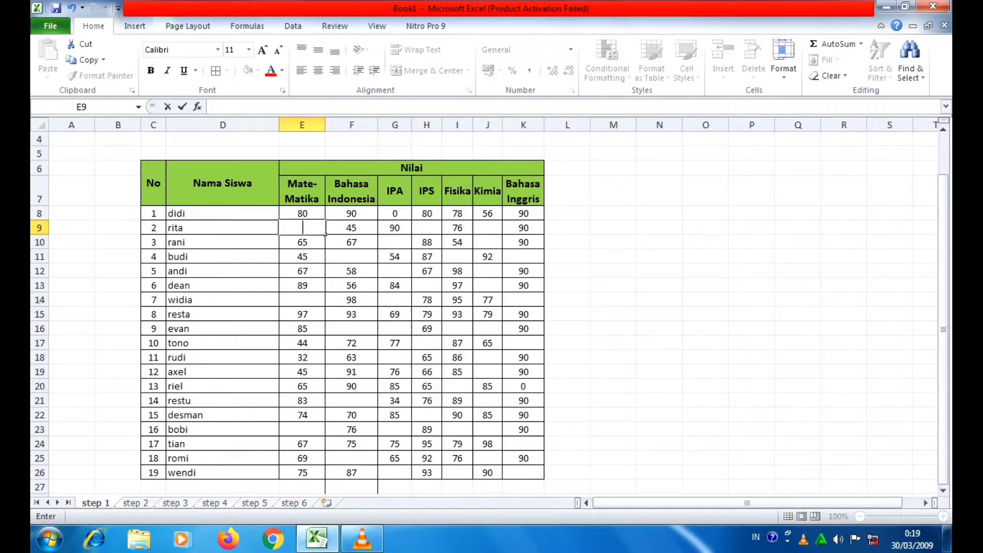
left_click(566, 285)
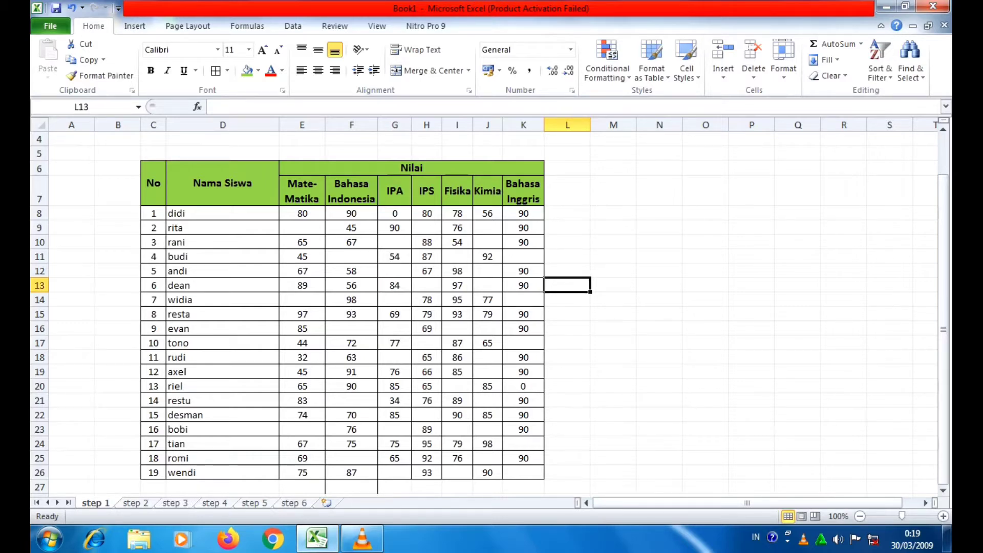
Select all blank score cells in E8:K26 through Go To Special with the Blanks option and fill them all with 0.
left_click_drag(302, 213, 544, 478)
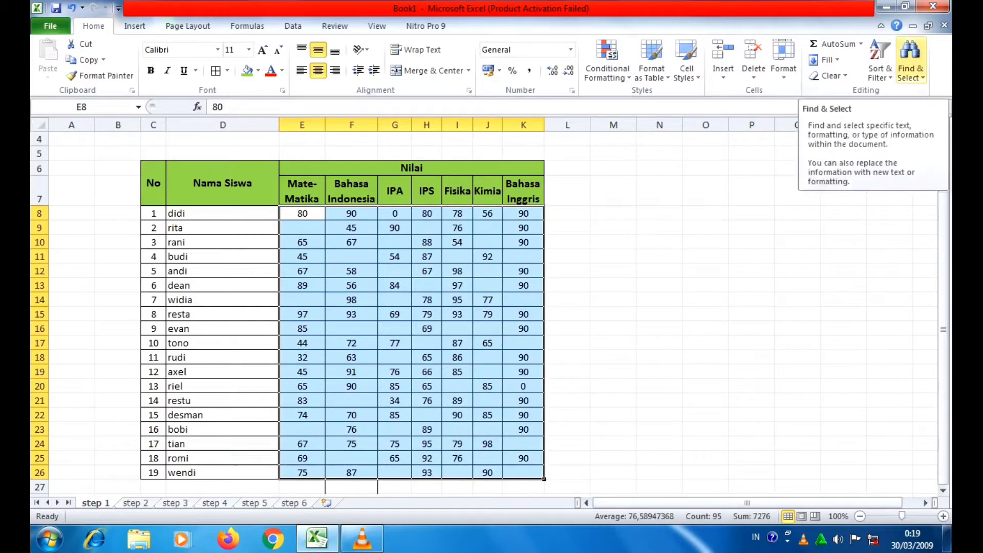
left_click(910, 59)
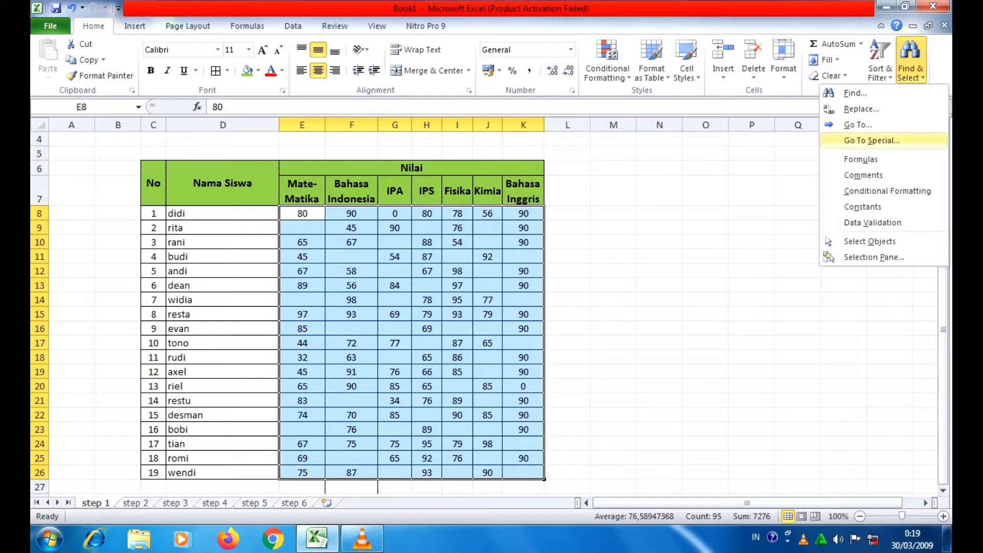
left_click(872, 140)
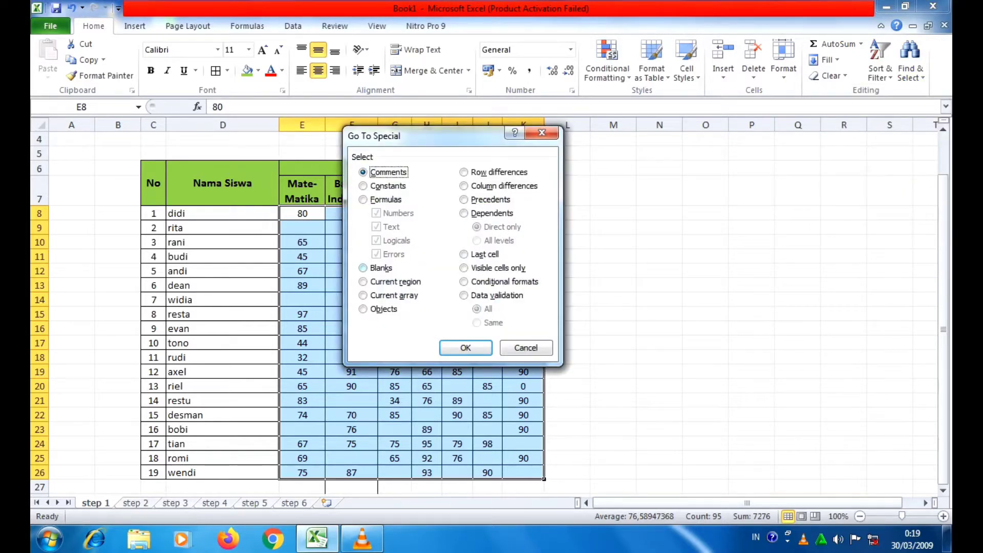
left_click(364, 268)
left_click(465, 347)
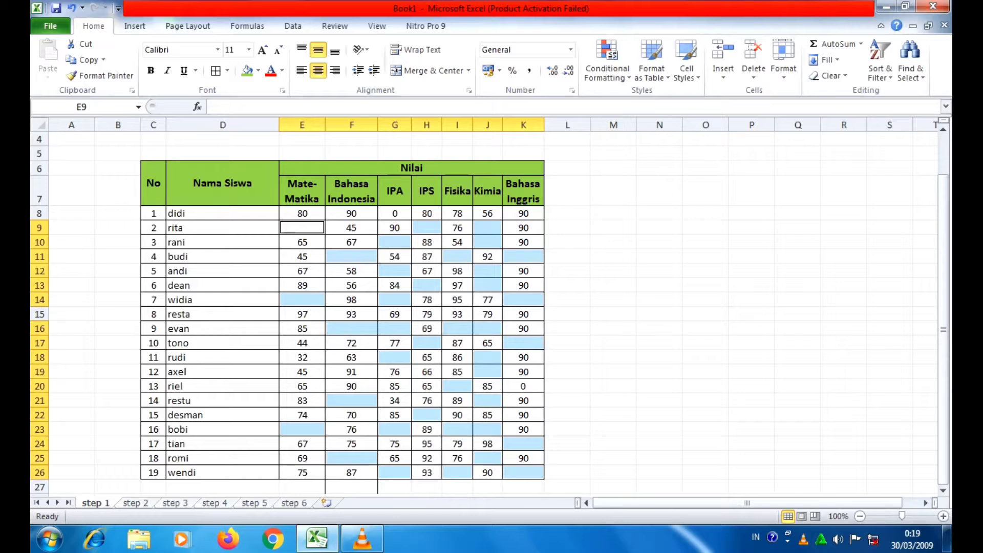
type("0")
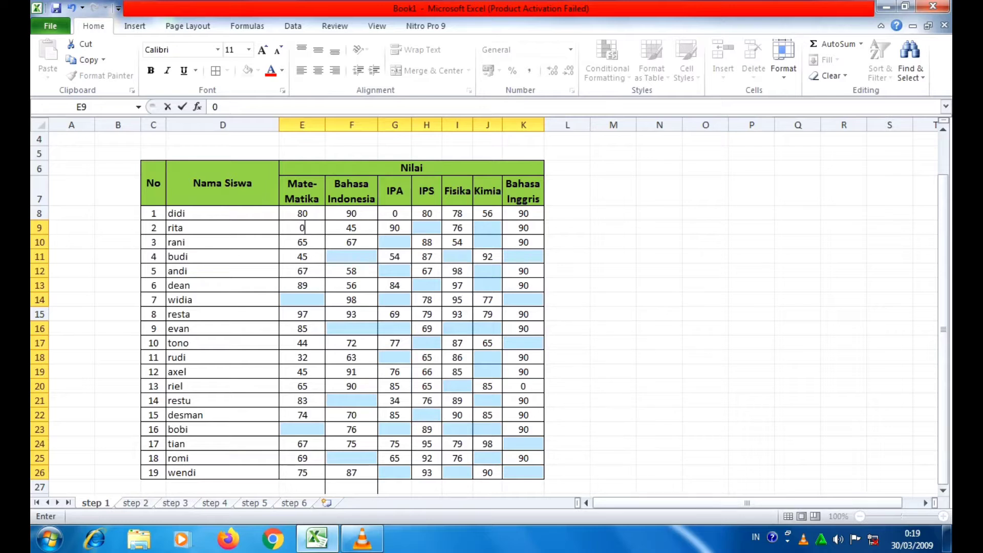
key("ctrl+Return")
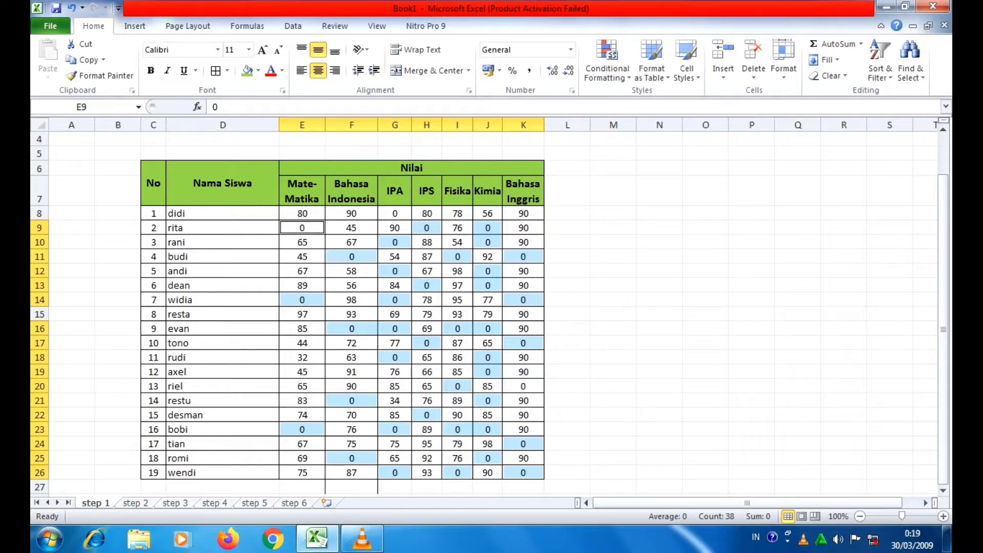
Replace the value in all of the selected score cells with 100 at once.
type("100")
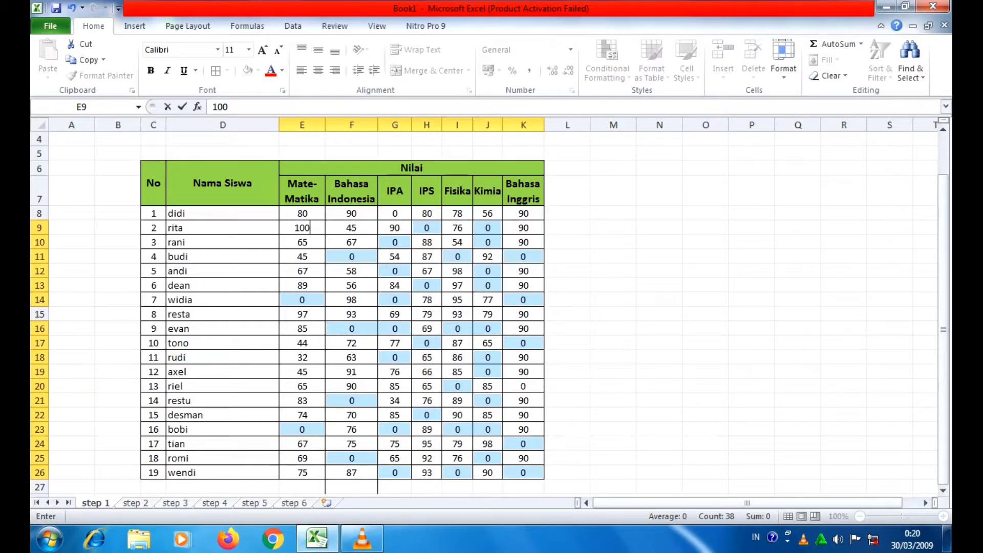
key("ctrl+Return")
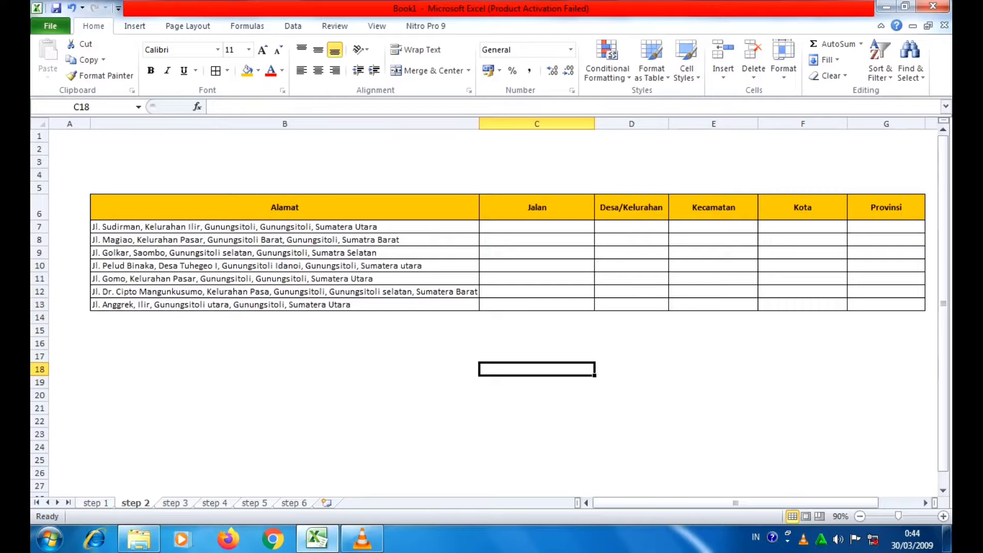
left_click_drag(285, 226, 285, 304)
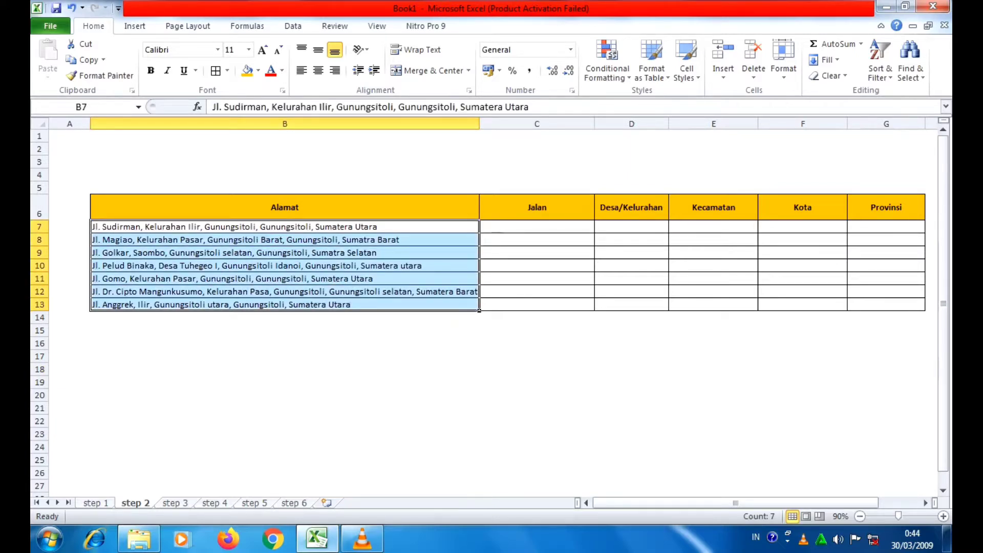
left_click(284, 330)
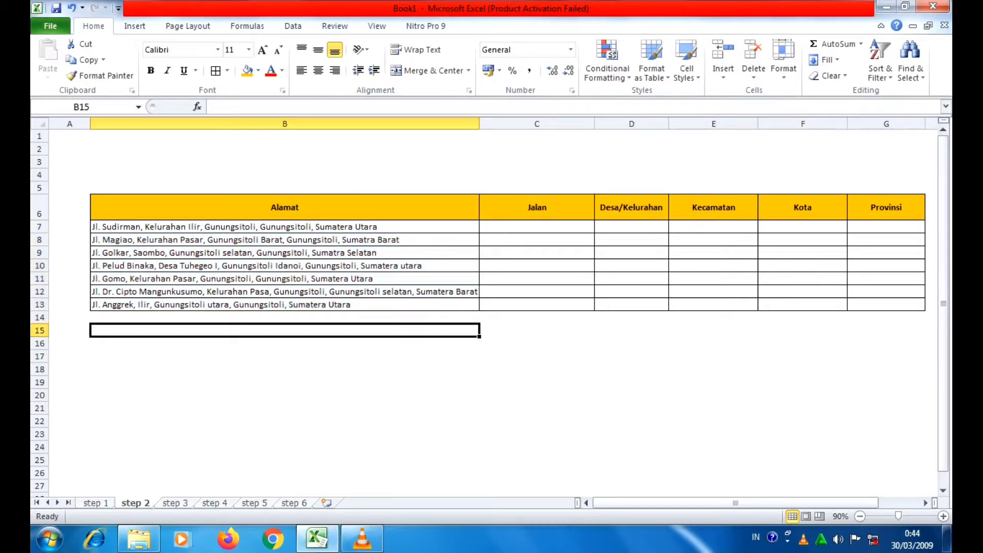
left_click_drag(284, 227, 285, 304)
left_click_drag(536, 226, 886, 304)
left_click(802, 343)
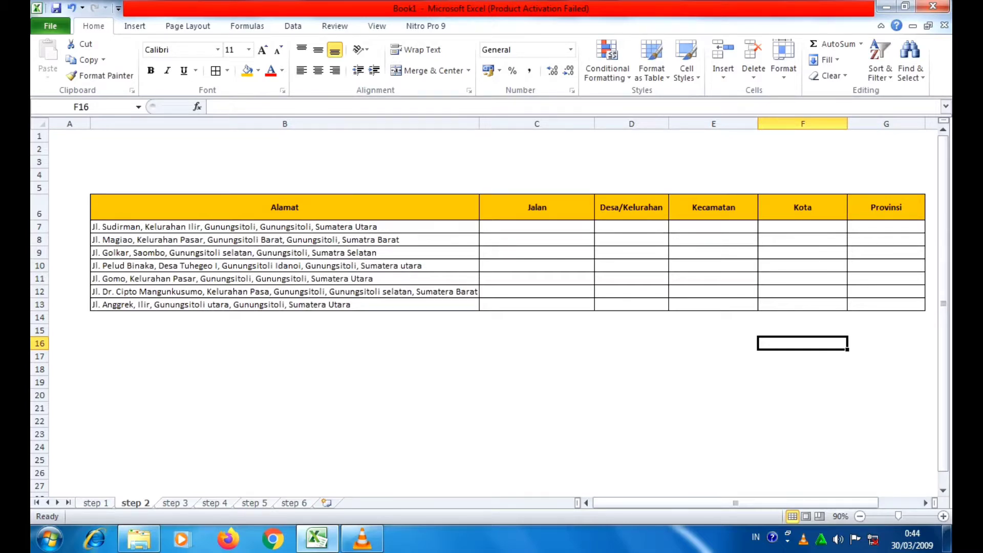
Set up Text to Columns for the Alamat entries in B7:B13 as Delimited data, with Comma added as a delimiter.
left_click_drag(284, 227, 285, 304)
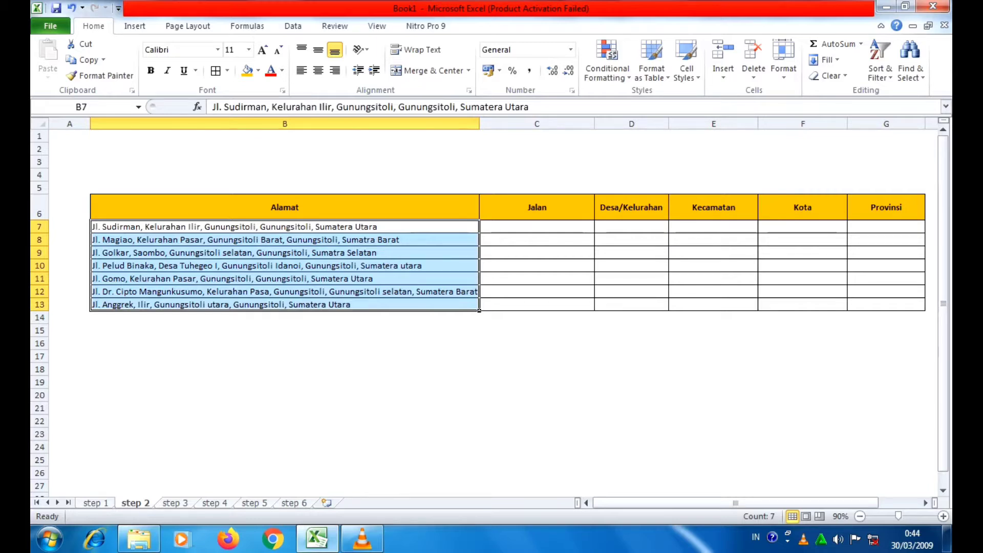
left_click(292, 25)
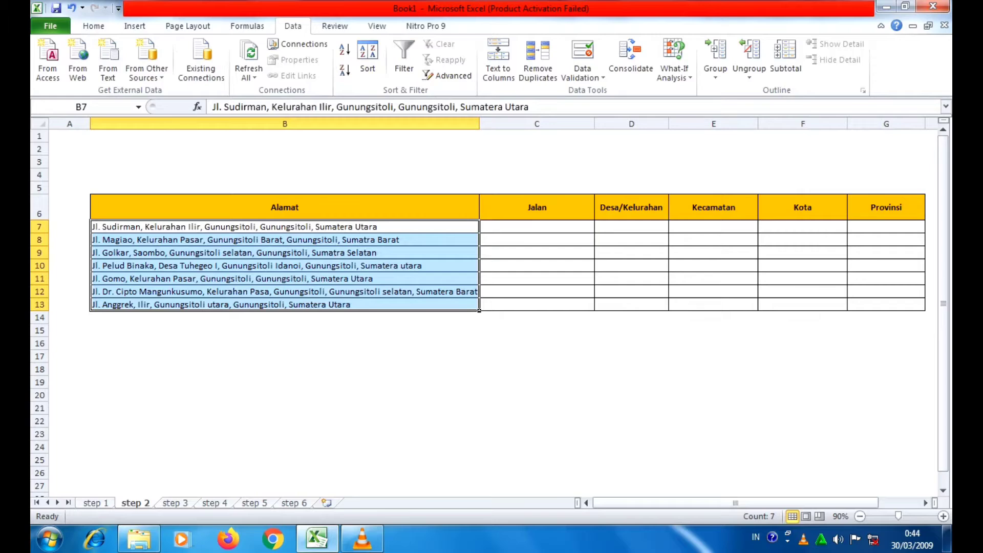
left_click(497, 61)
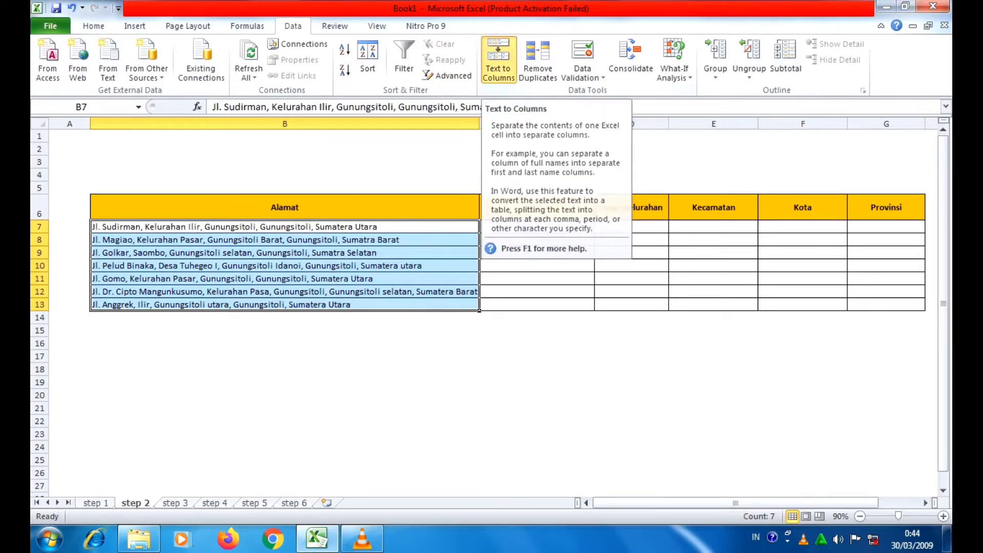
left_click_drag(307, 174, 762, 130)
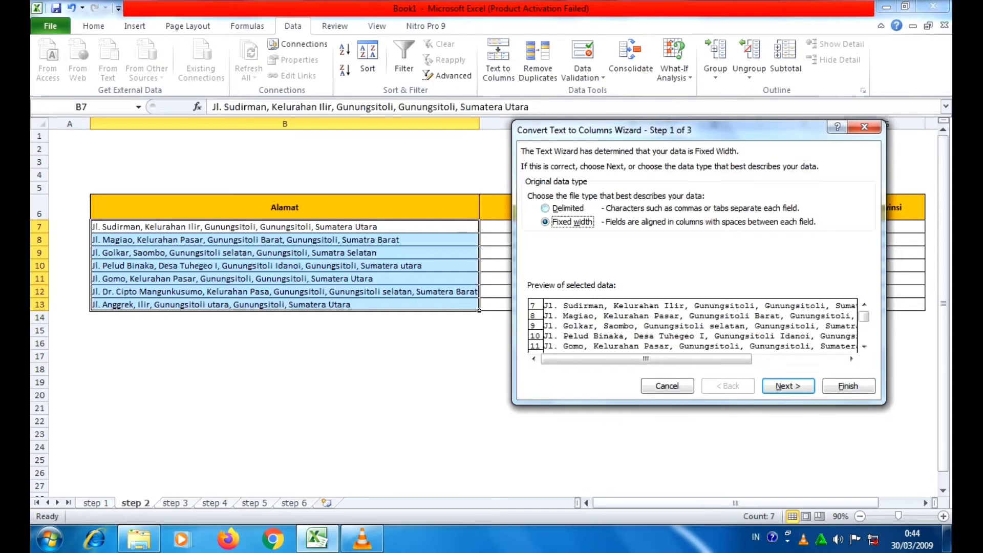
left_click(559, 208)
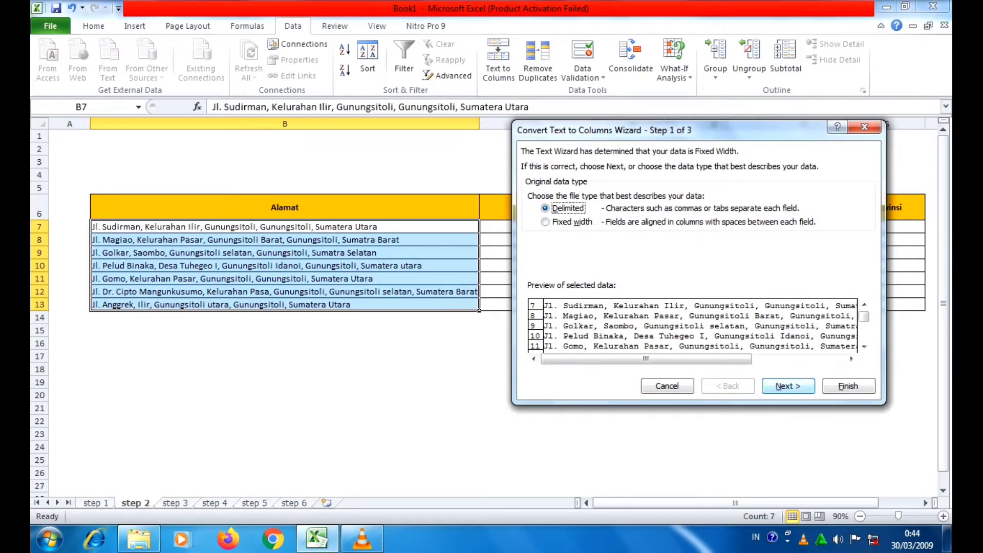
left_click(788, 385)
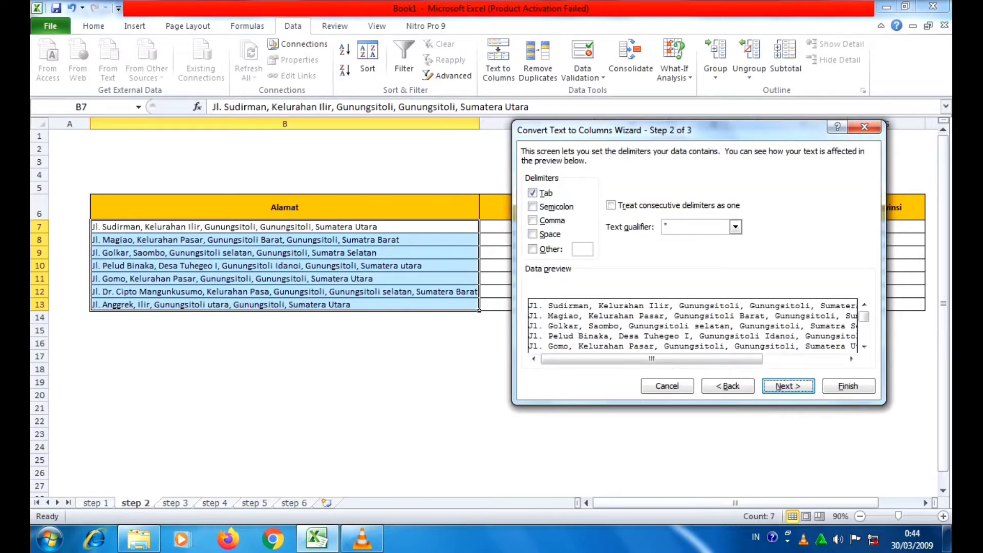
left_click_drag(758, 130, 783, 155)
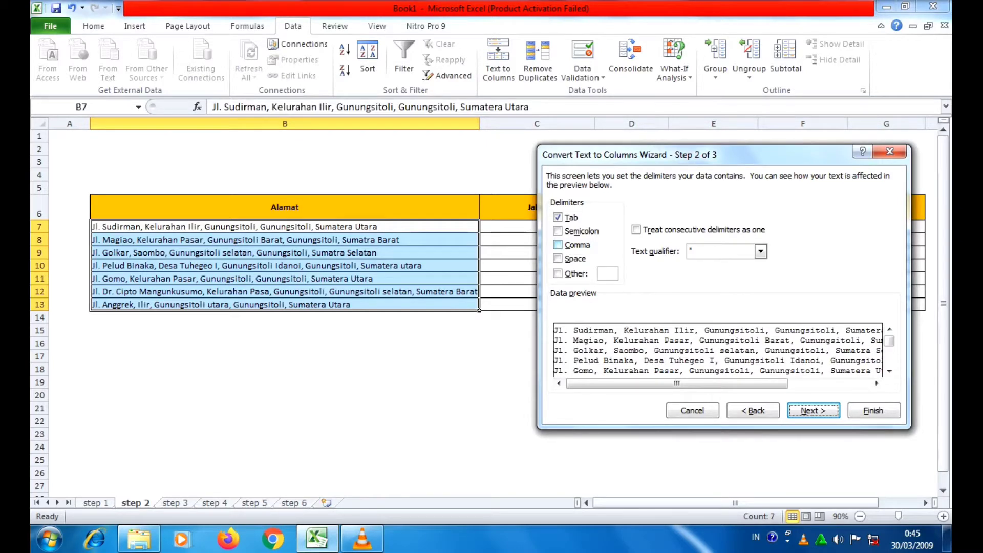
key("alt+c")
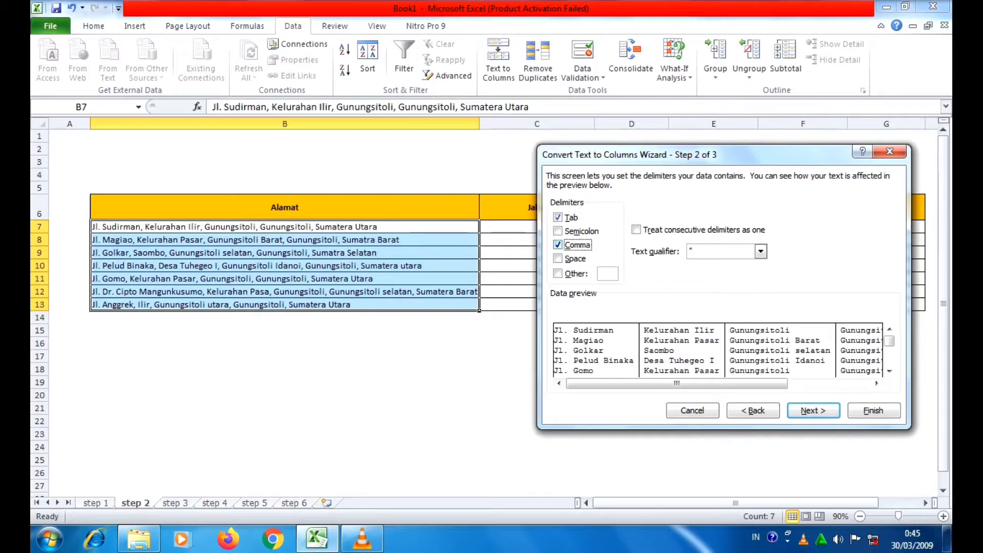
key("alt+n")
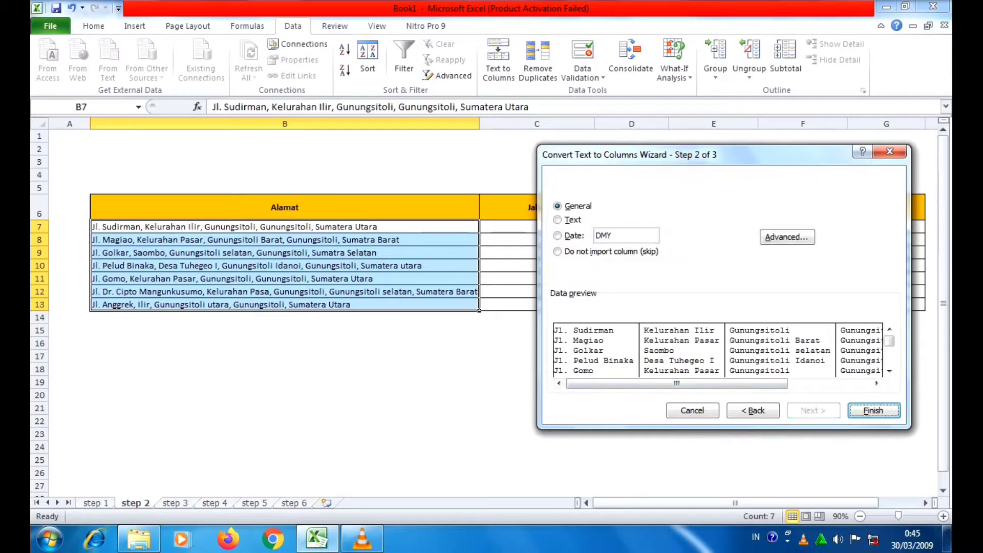
Set the split's destination to cell C7 and complete the conversion, accepting replacement of the destination cells' contents.
left_click_drag(742, 155, 290, 173)
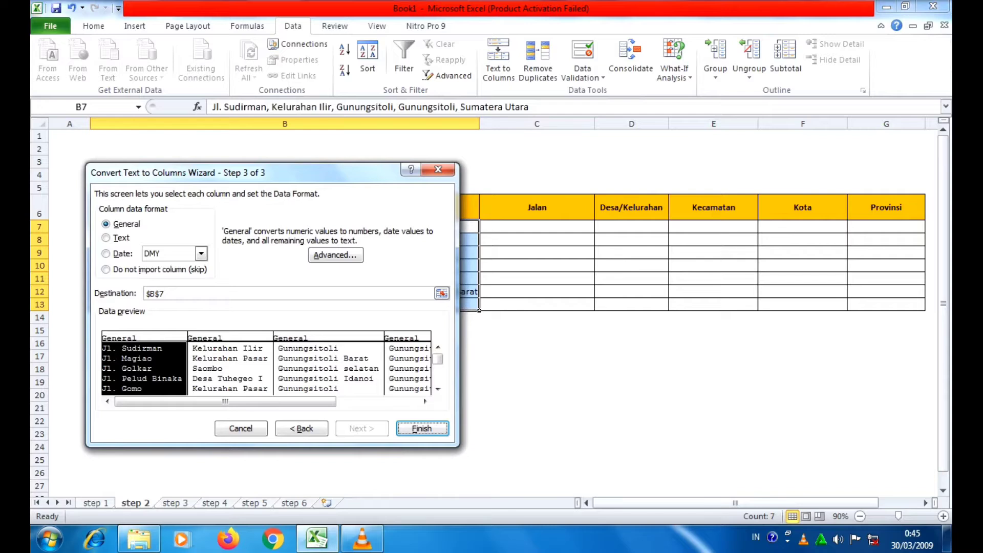
left_click(441, 294)
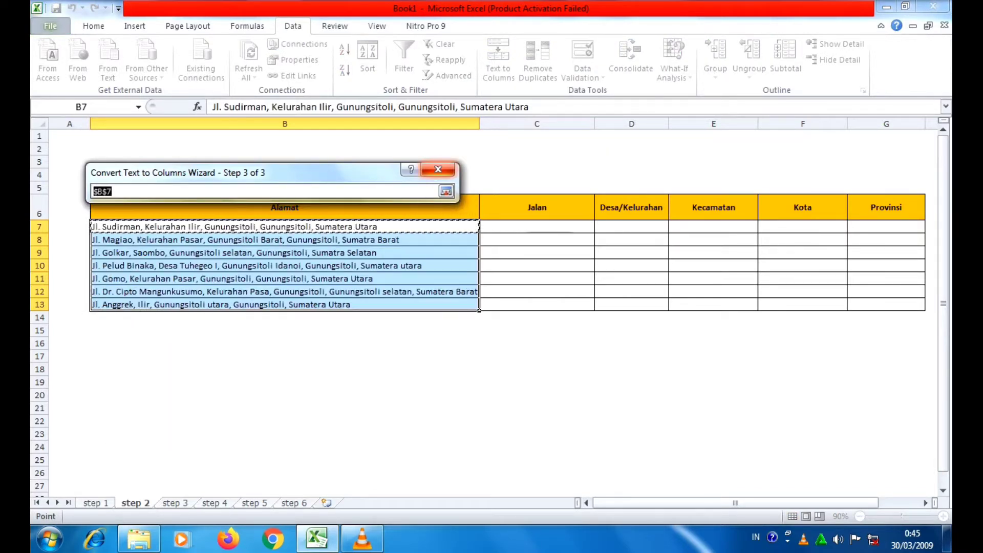
left_click(536, 226)
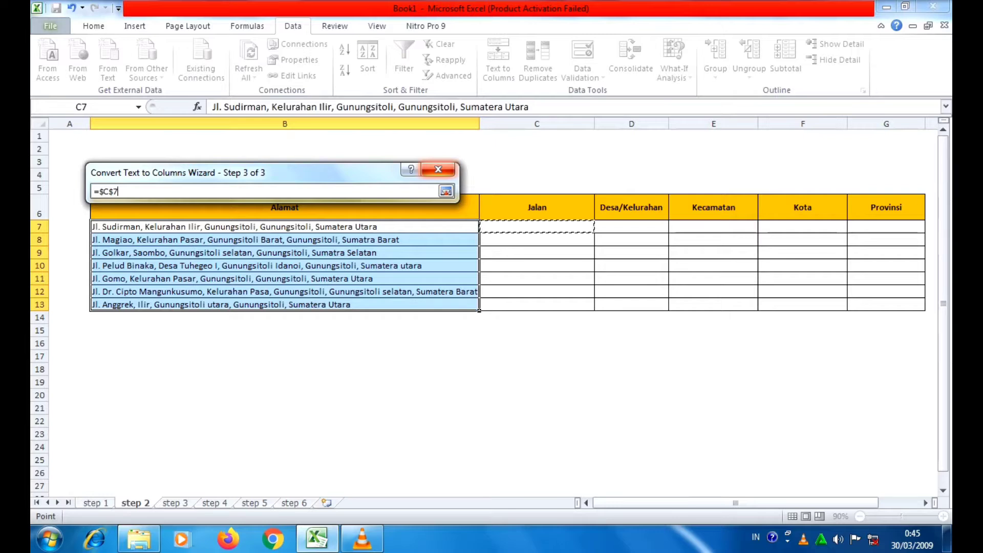
left_click(446, 192)
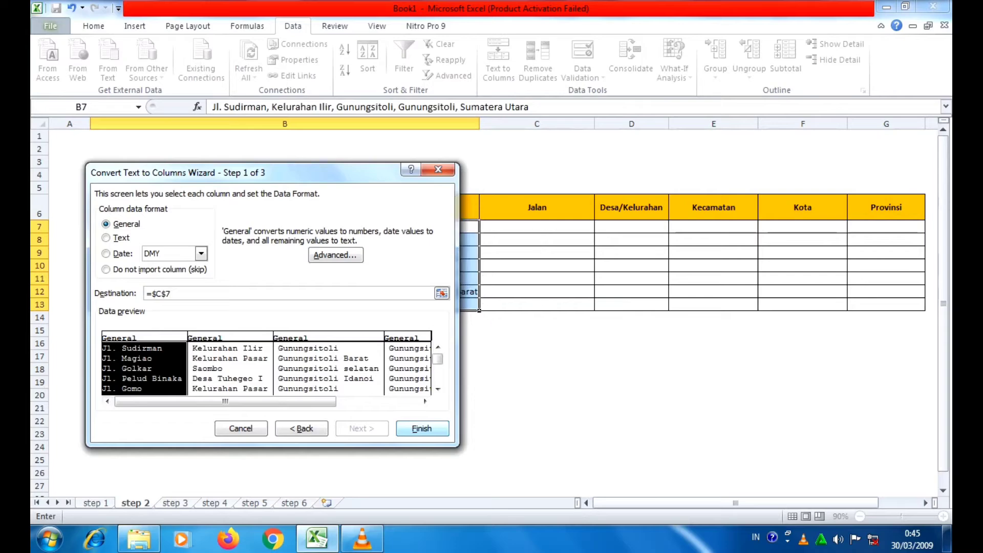
key("Return")
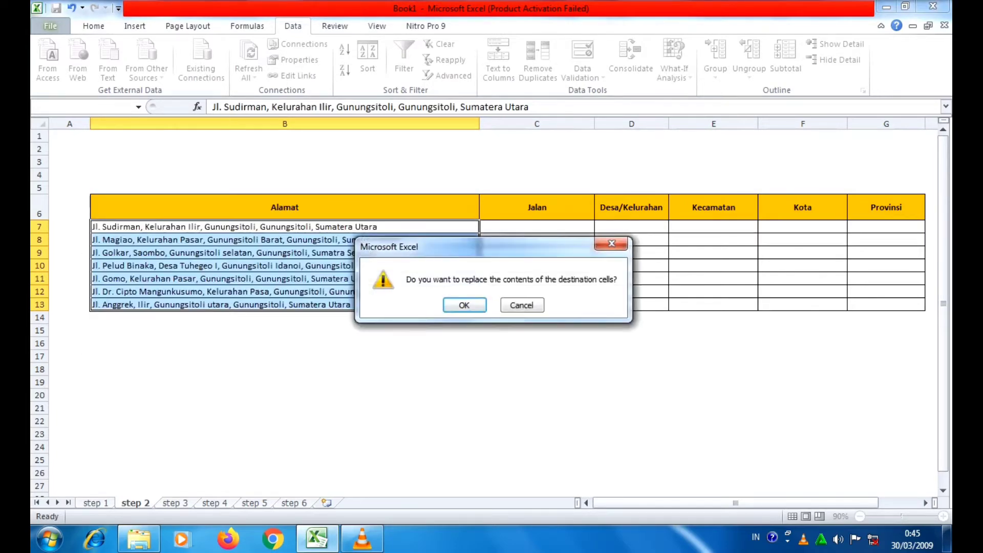
left_click_drag(476, 246, 530, 340)
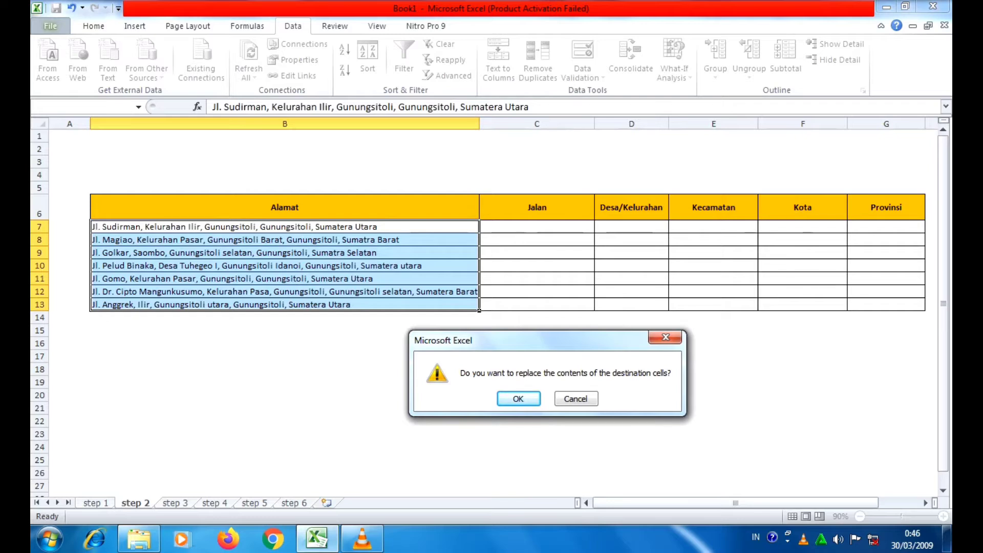
key("Return")
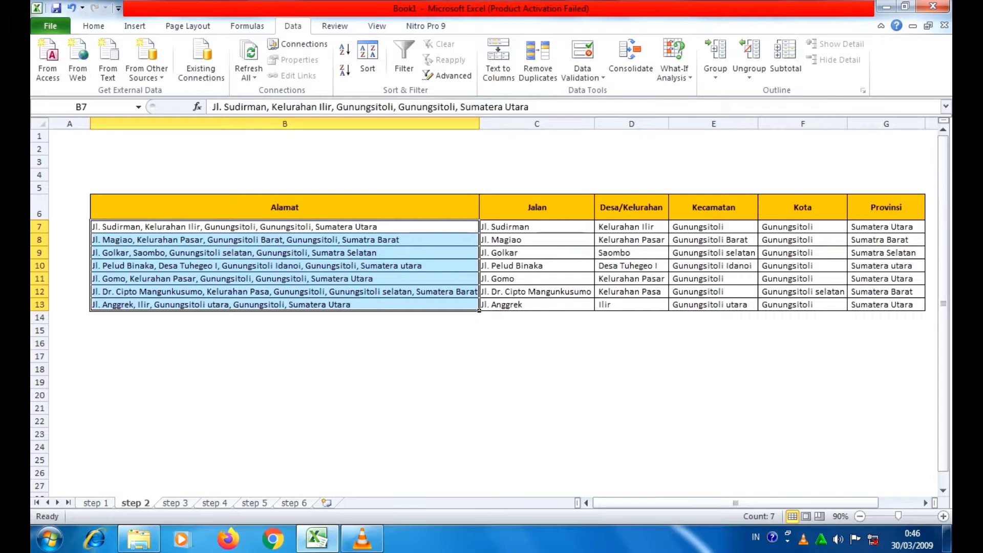
left_click_drag(284, 227, 285, 305)
left_click_drag(536, 226, 885, 305)
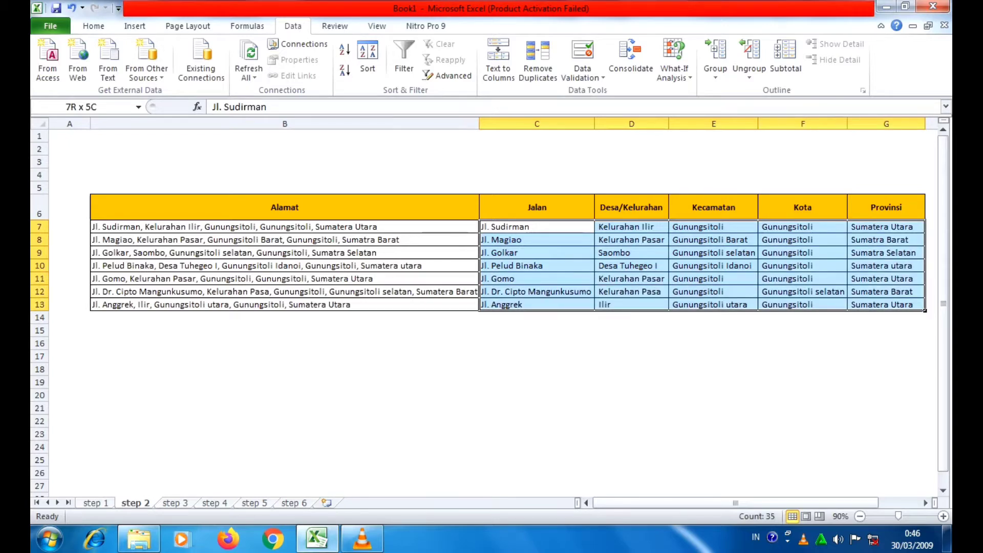
left_click_drag(886, 305, 885, 305)
left_click(885, 330)
left_click(284, 317)
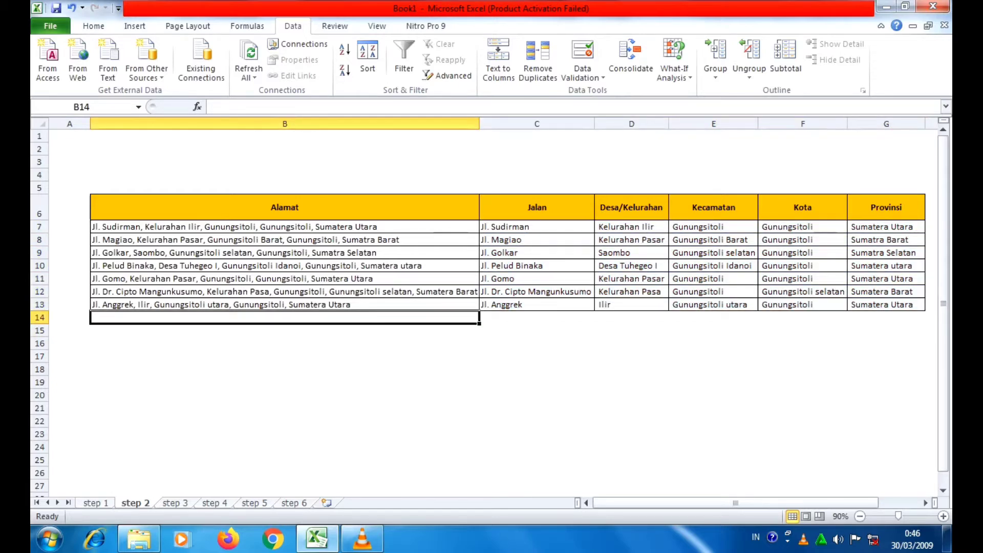
Compare the original Alamat entries in B7:B13 with the split address parts in C7:G13.
left_click_drag(285, 226, 285, 304)
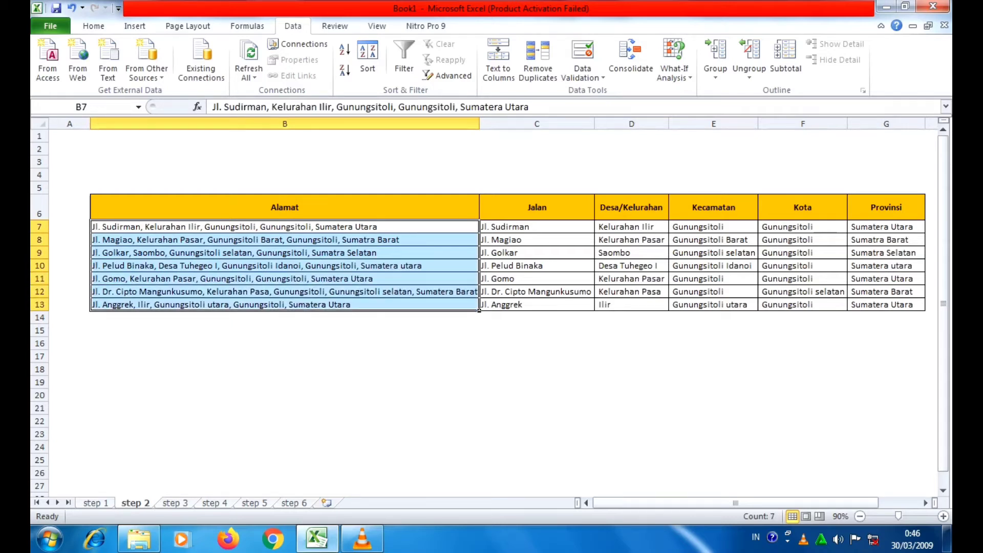
left_click_drag(536, 226, 924, 310)
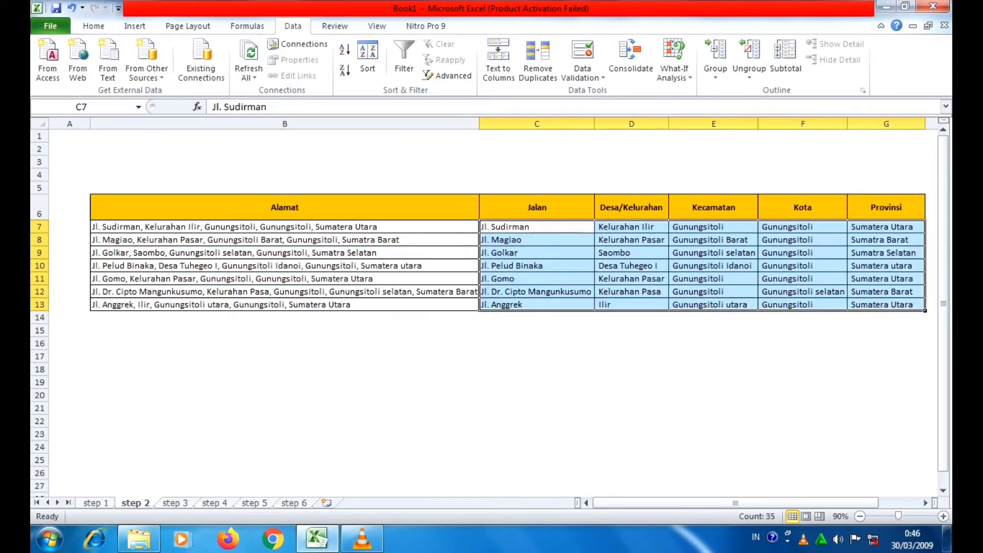
left_click_drag(284, 227, 284, 304)
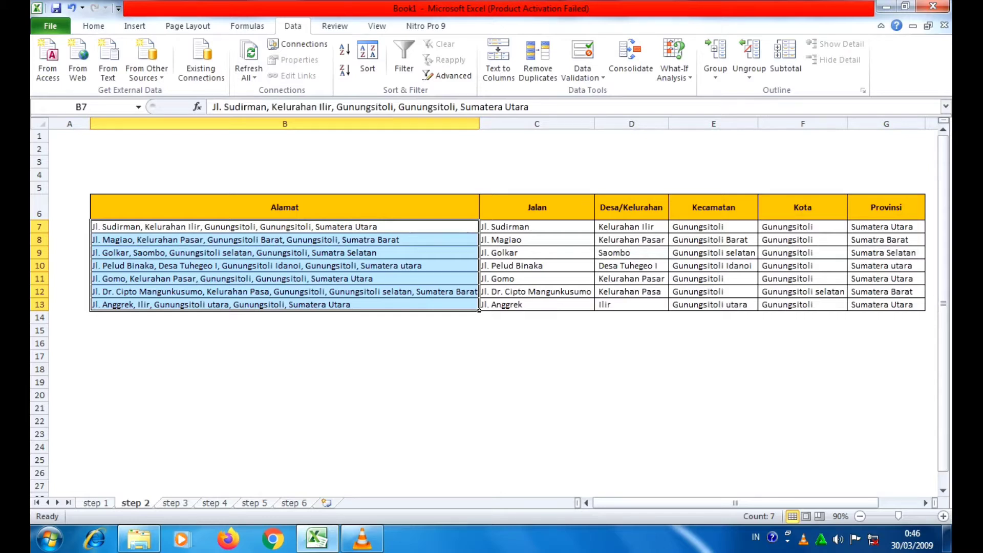
left_click(284, 253)
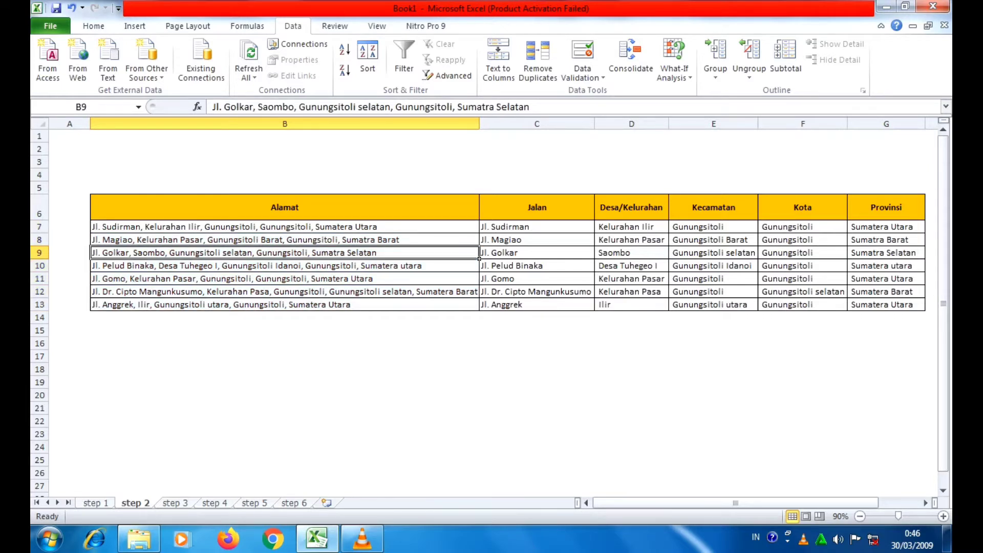
left_click_drag(511, 227, 916, 306)
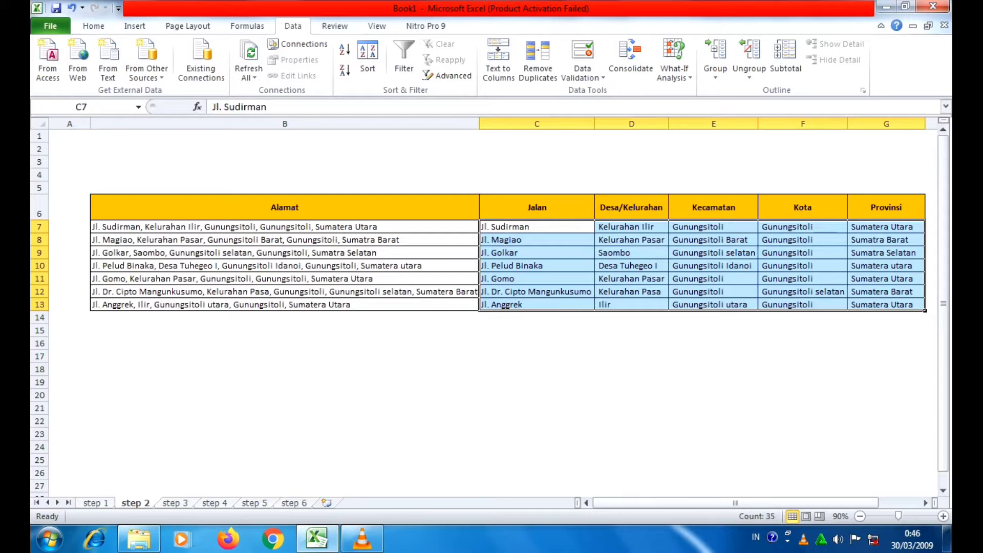
left_click_drag(327, 227, 327, 305)
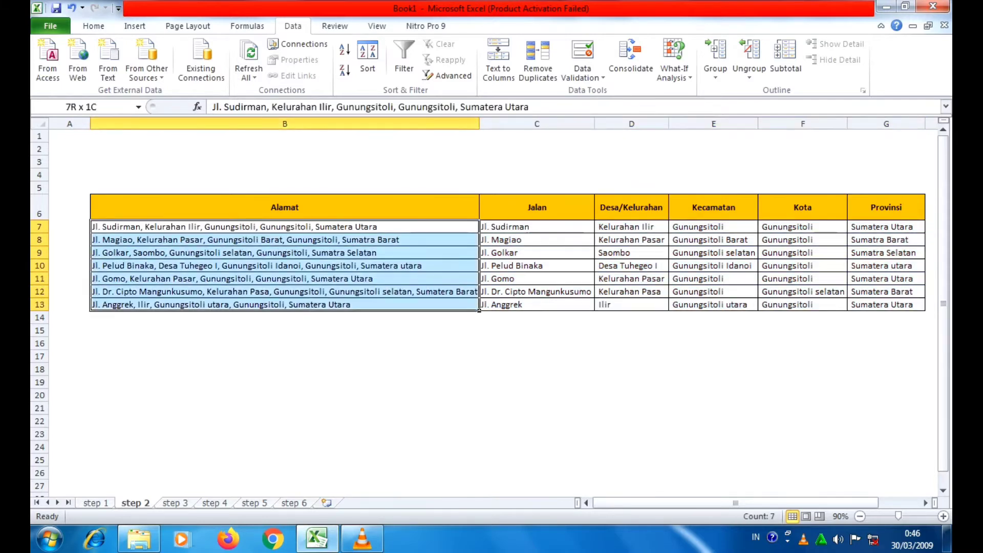
left_click(285, 226)
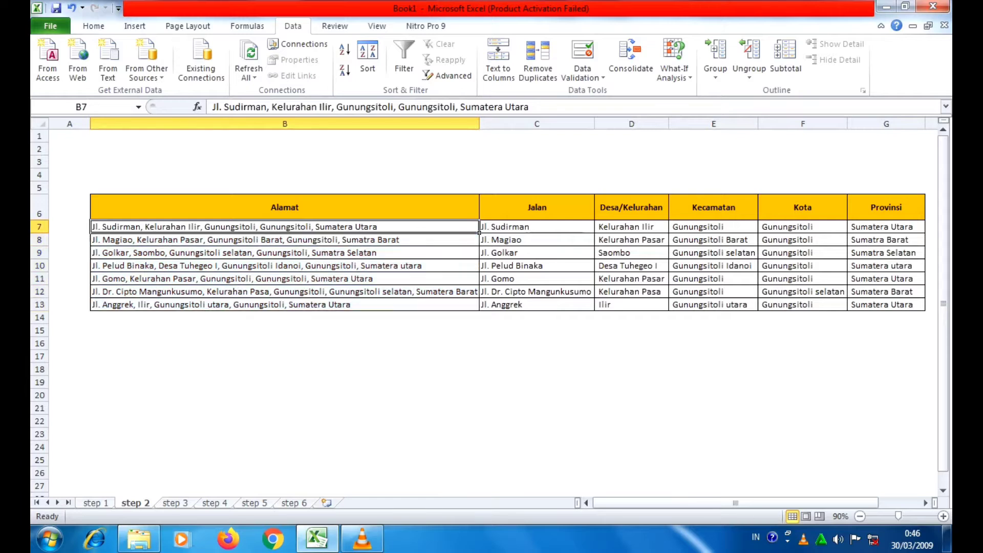
left_click_drag(479, 231, 479, 310)
left_click(284, 343)
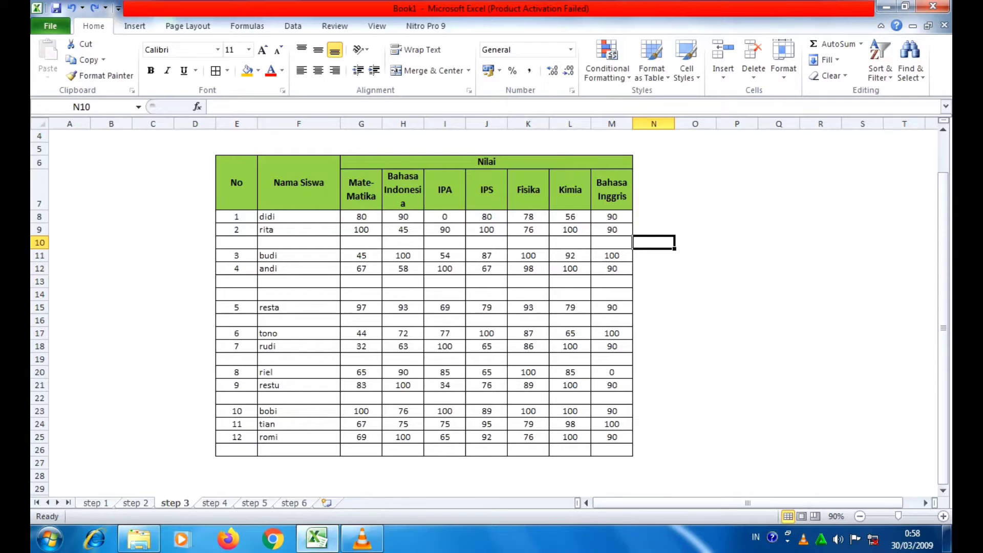
Examine the score table in E8:M26 on the step 3 sheet, including its blank rows 10, 13 and 14.
left_click_drag(236, 217, 612, 449)
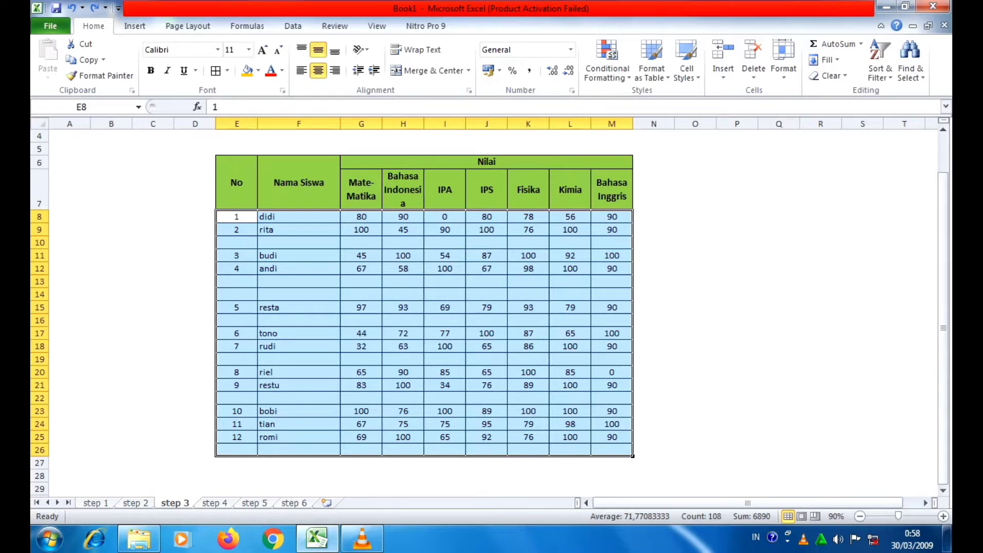
left_click(237, 216)
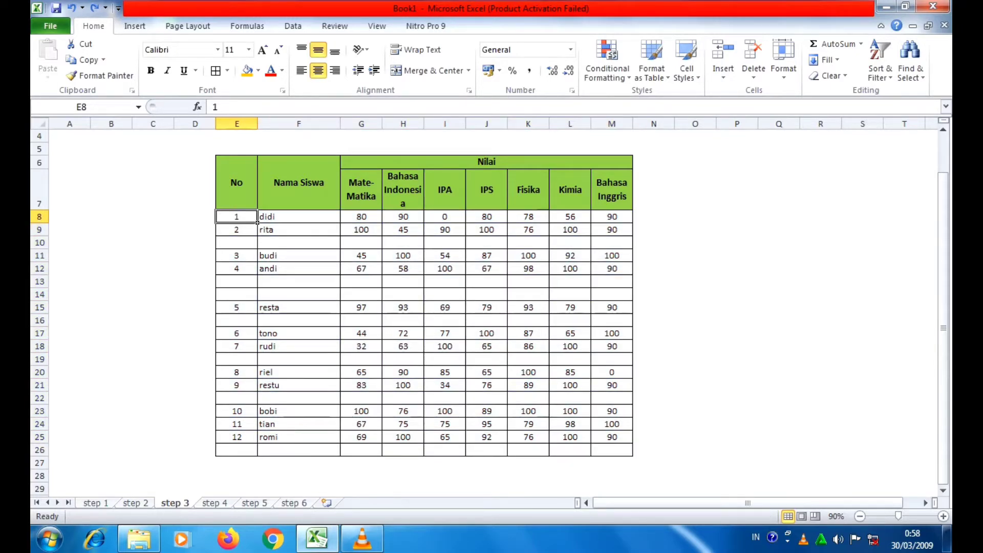
left_click_drag(240, 242, 633, 249)
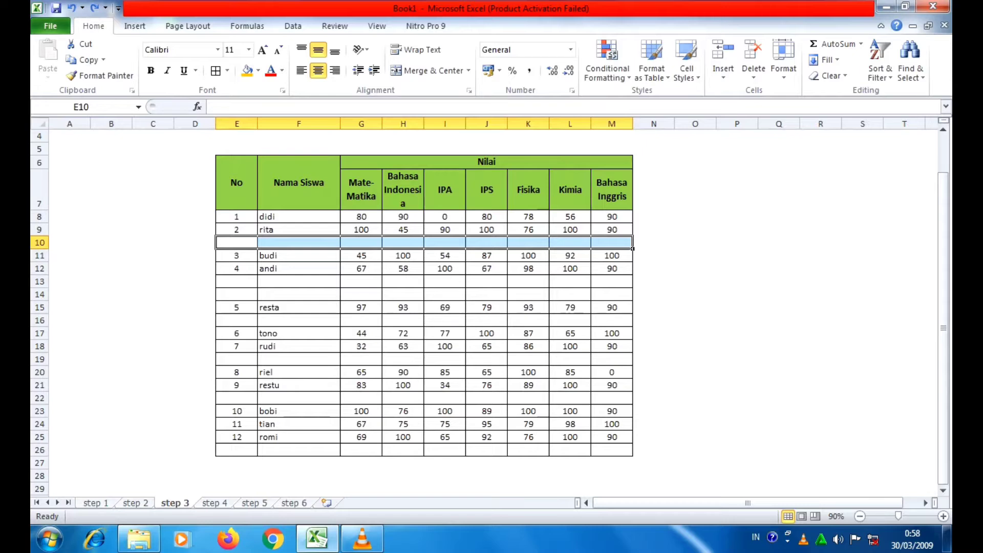
left_click_drag(236, 281, 633, 300)
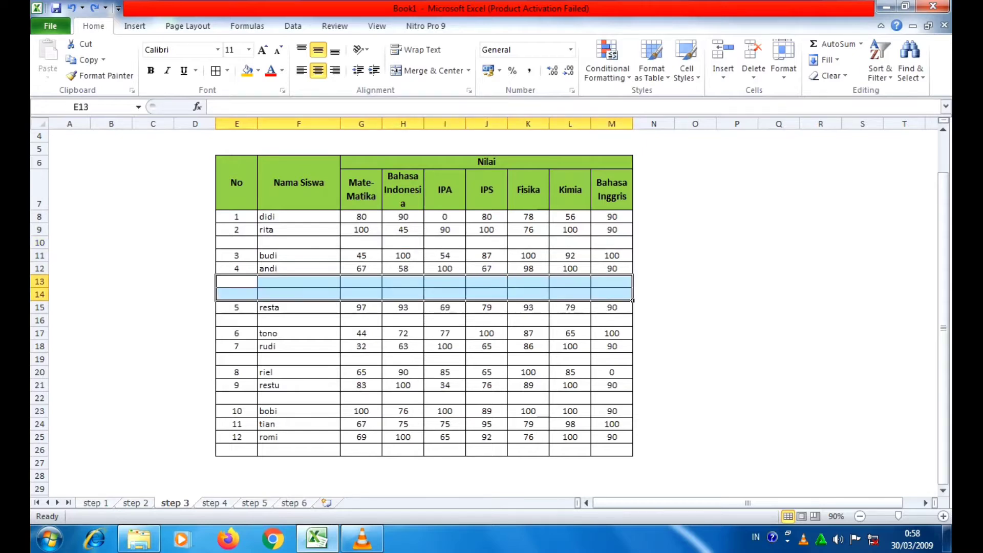
Delete the blank cells E10:M10 in the score table, using Shift cells up.
left_click_drag(237, 242, 633, 248)
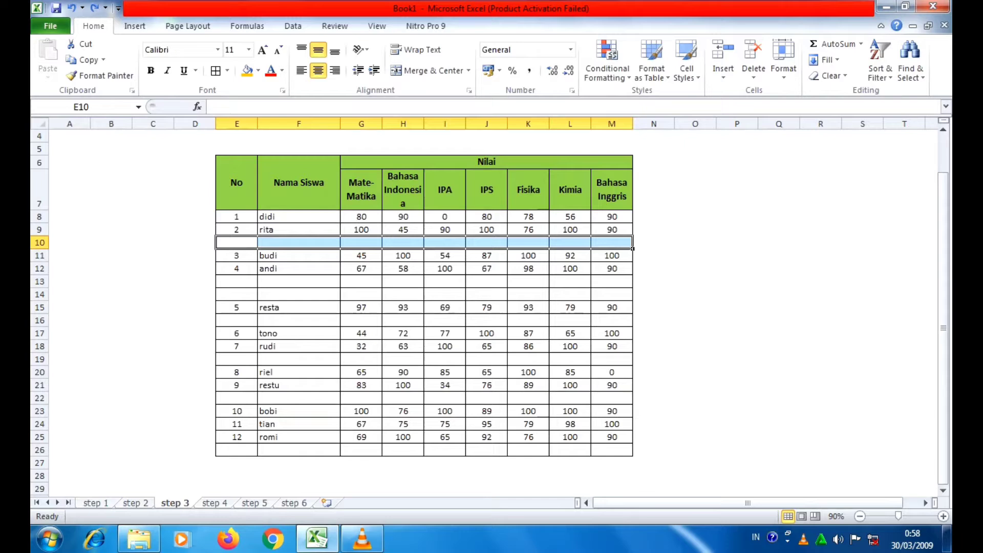
left_click_drag(237, 242, 611, 243)
right_click(616, 242)
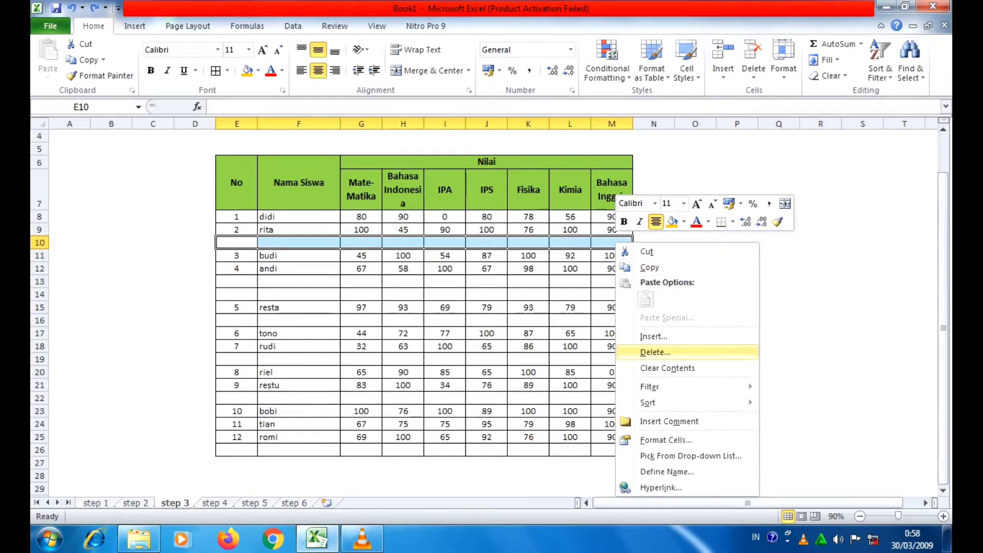
left_click(654, 351)
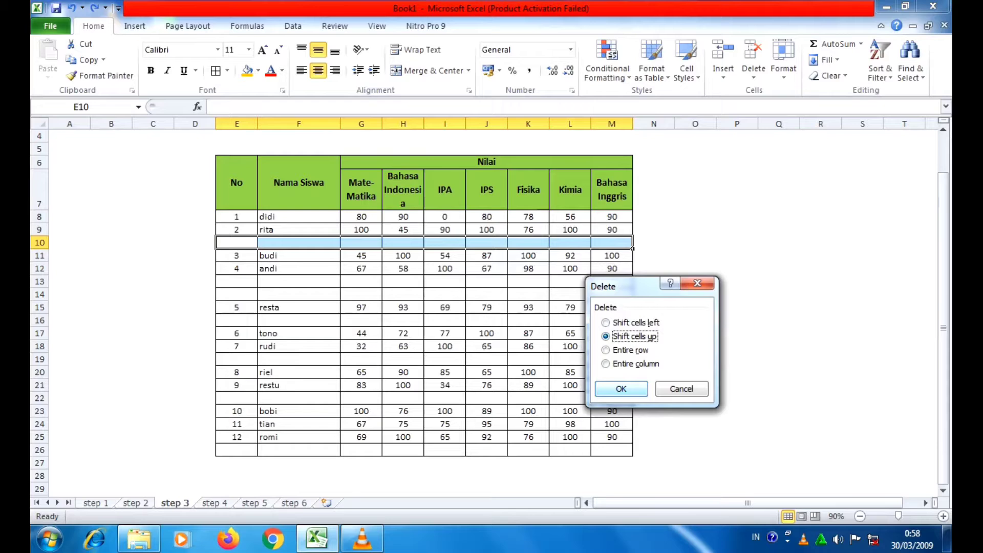
left_click(620, 389)
left_click(695, 320)
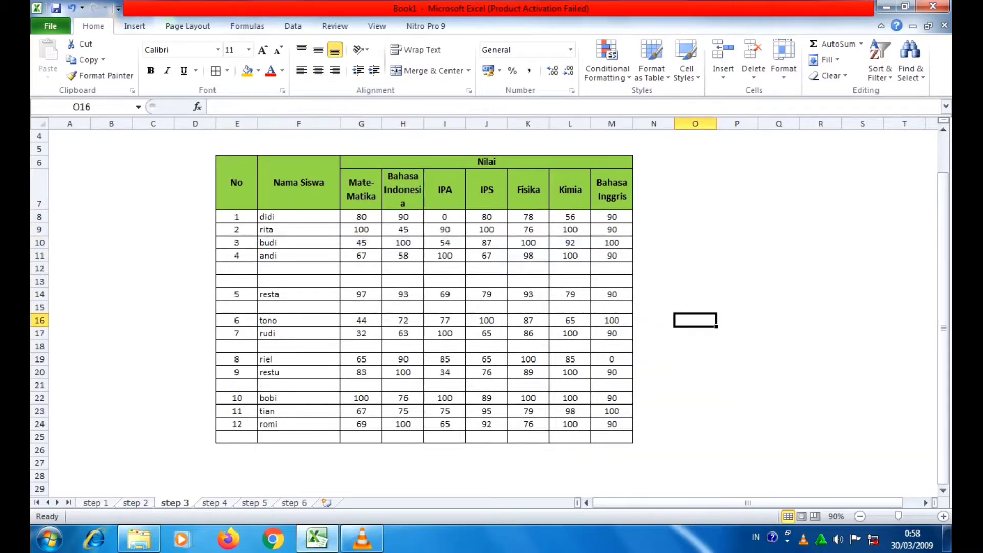
Undo the deletion of the blank cells in row 10 of the score table.
key("ctrl+z")
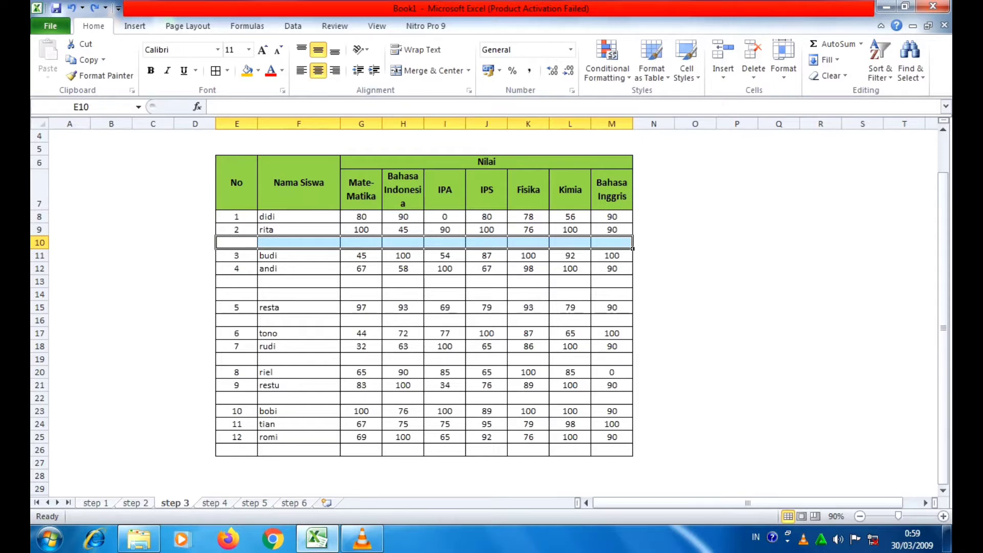
left_click_drag(227, 242, 632, 249)
left_click_drag(236, 217, 633, 455)
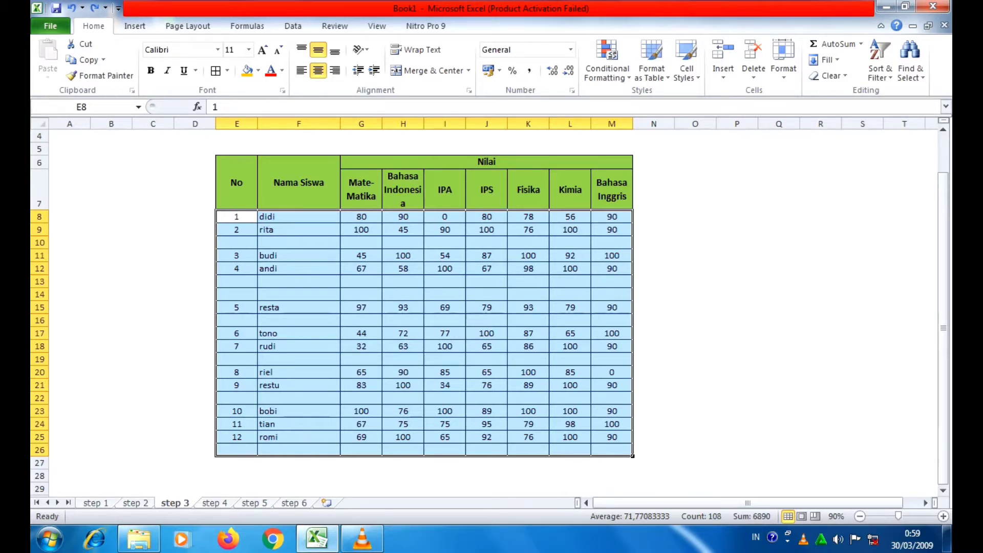
left_click(695, 333)
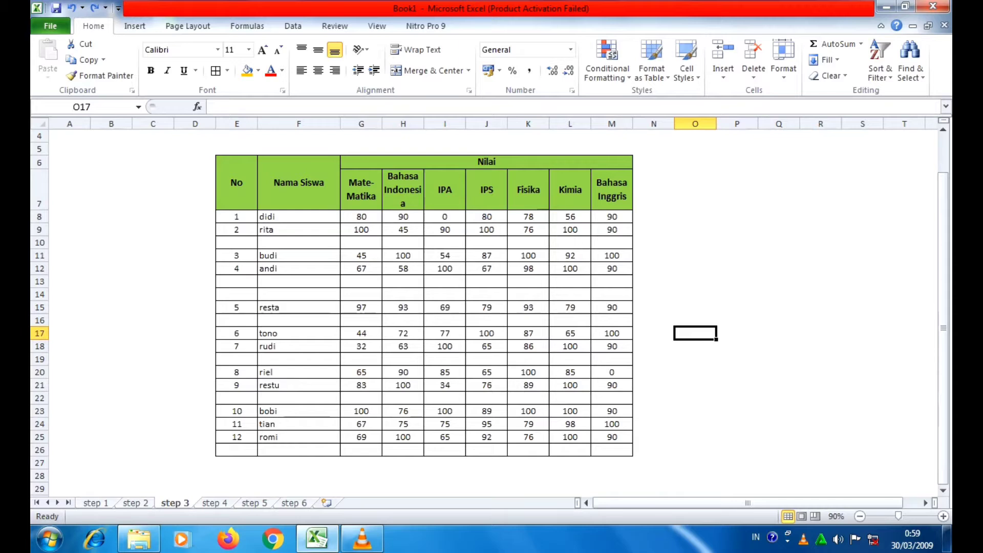
Select all blank cells in the score table E8:M26 through Go To Special with the Blanks option.
left_click_drag(236, 216, 632, 455)
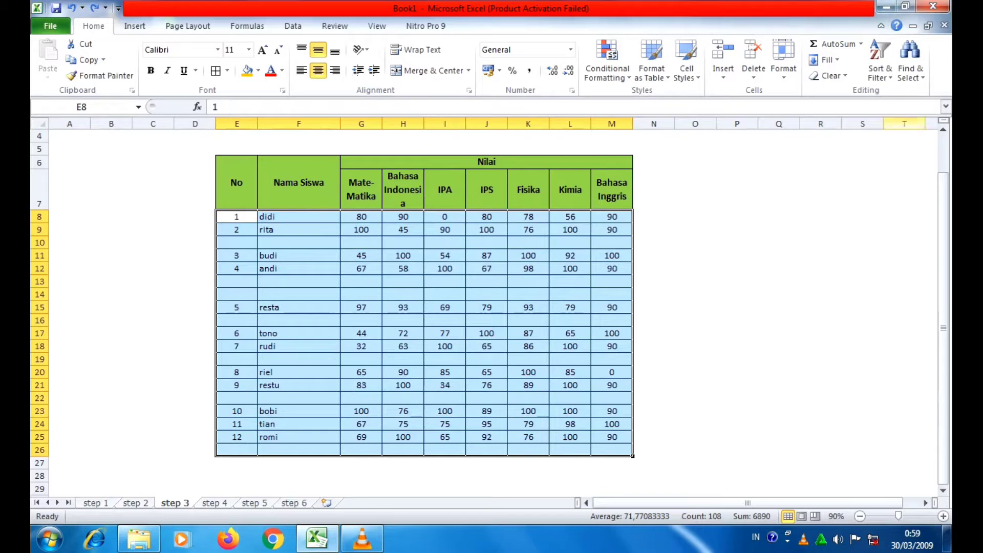
left_click(909, 61)
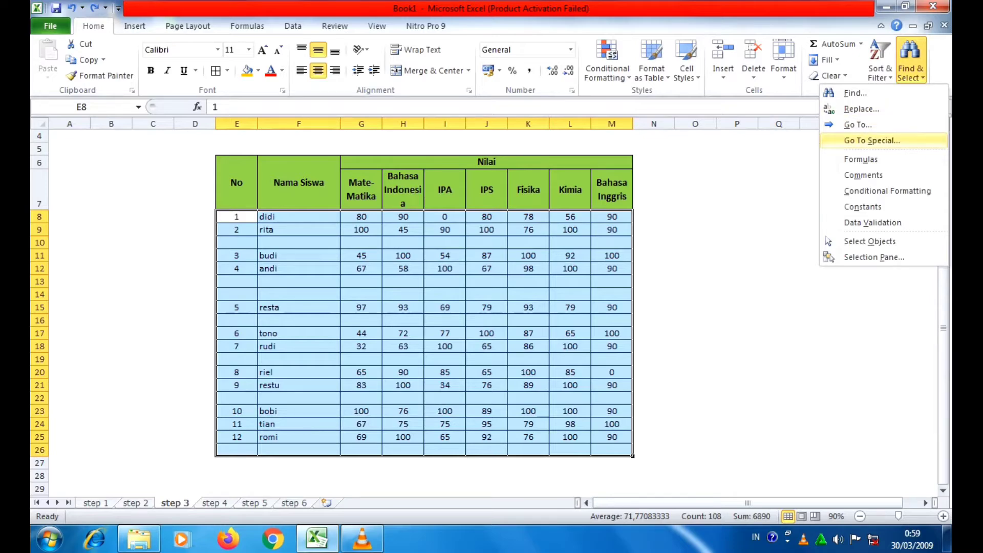
left_click(872, 140)
left_click_drag(261, 194, 388, 178)
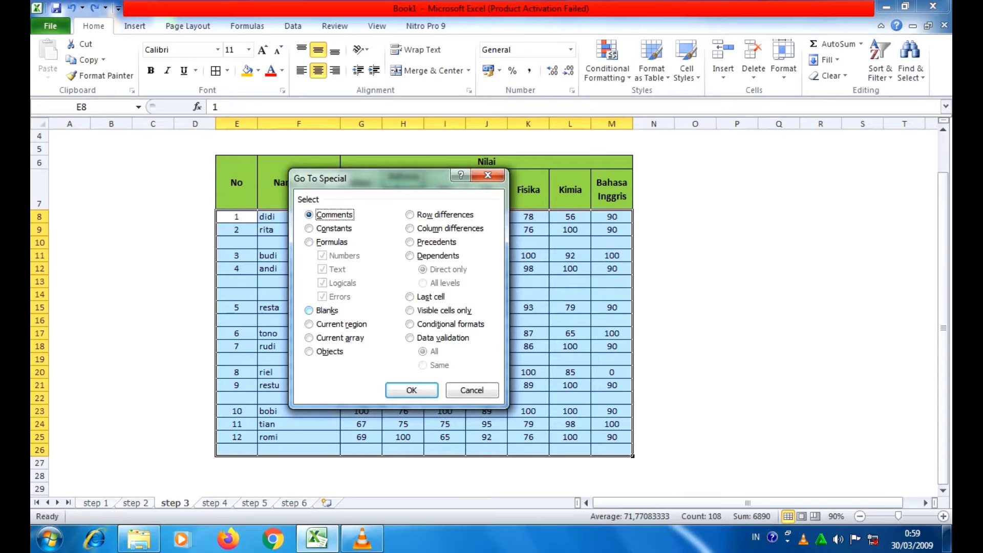
left_click(308, 311)
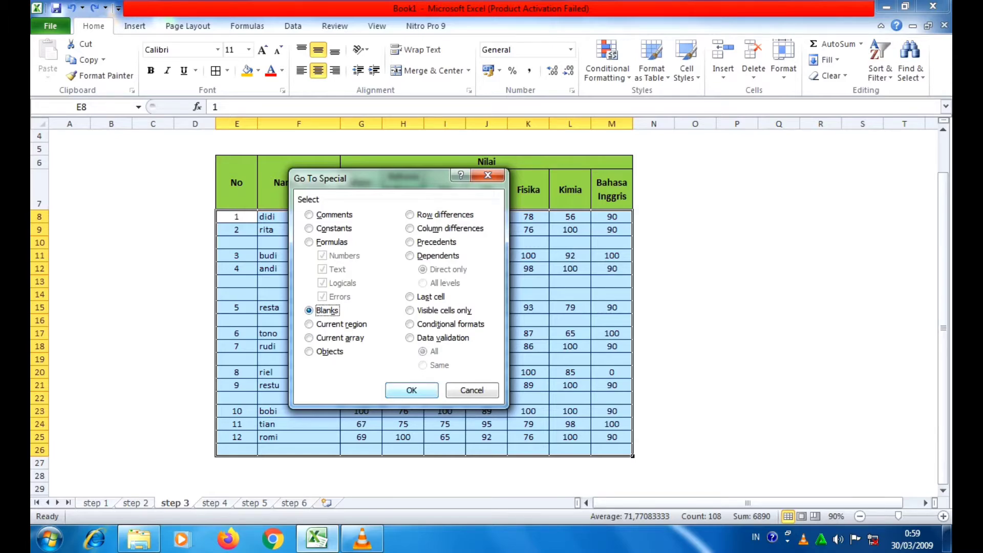
left_click(412, 390)
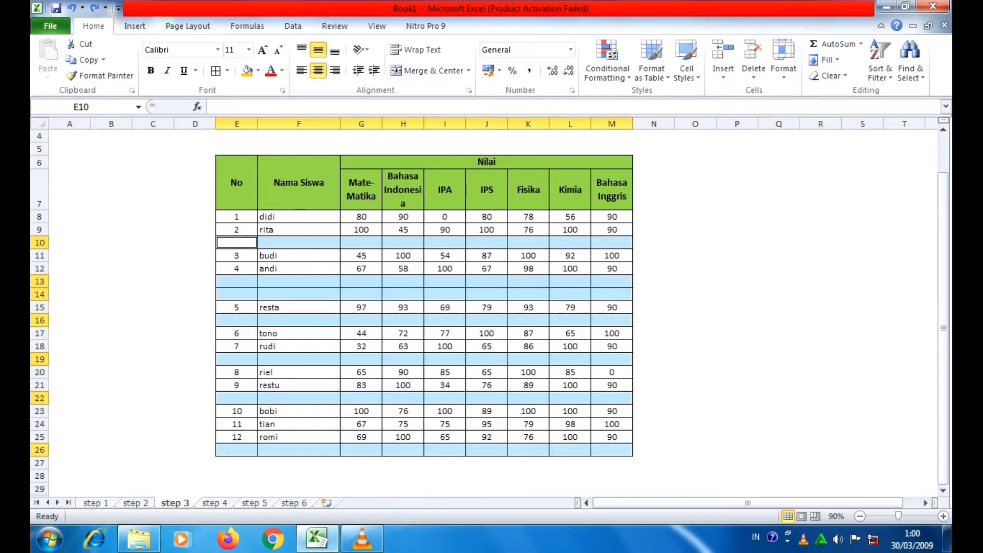
Delete all the selected blank cells at once with Shift cells up, and check the compacted score table.
right_click(281, 242)
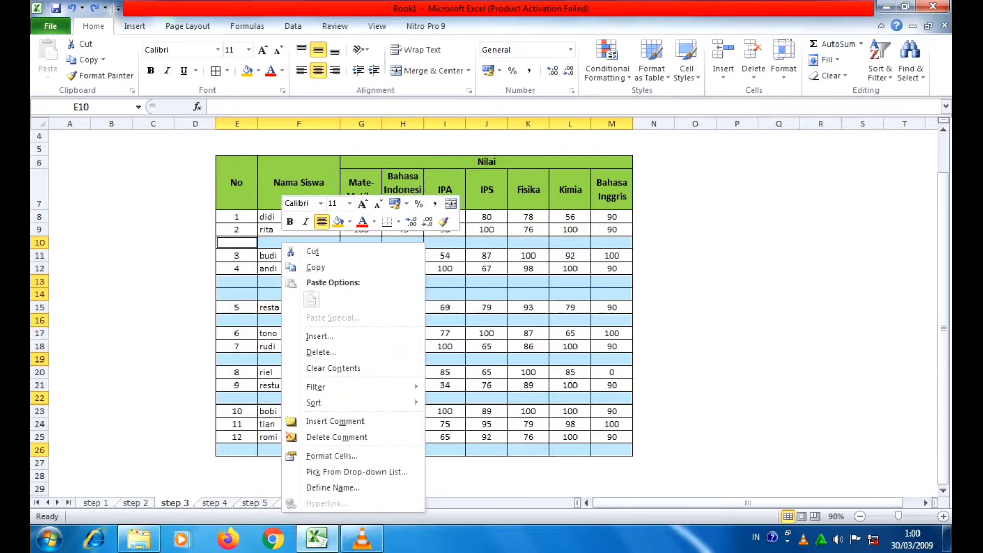
left_click(321, 352)
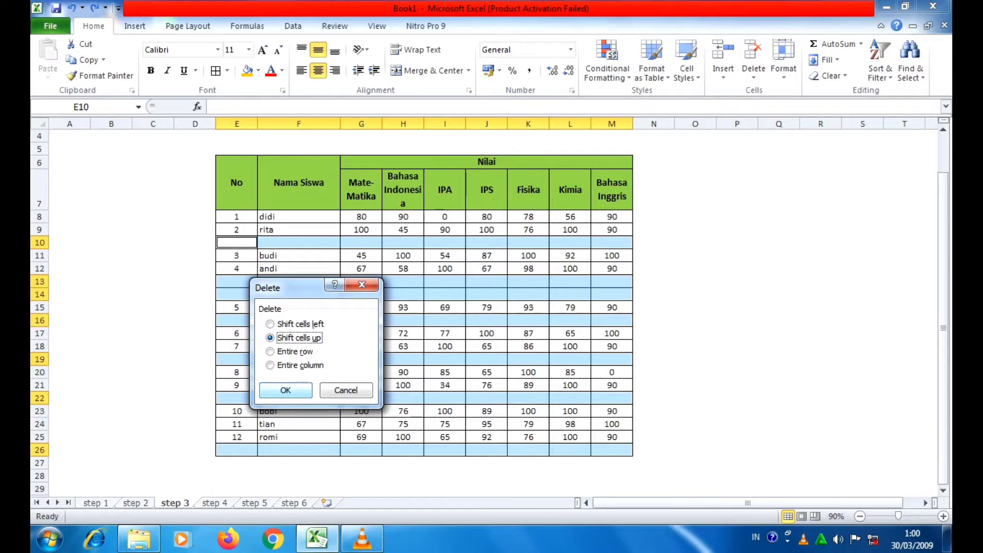
left_click(285, 391)
left_click(295, 397)
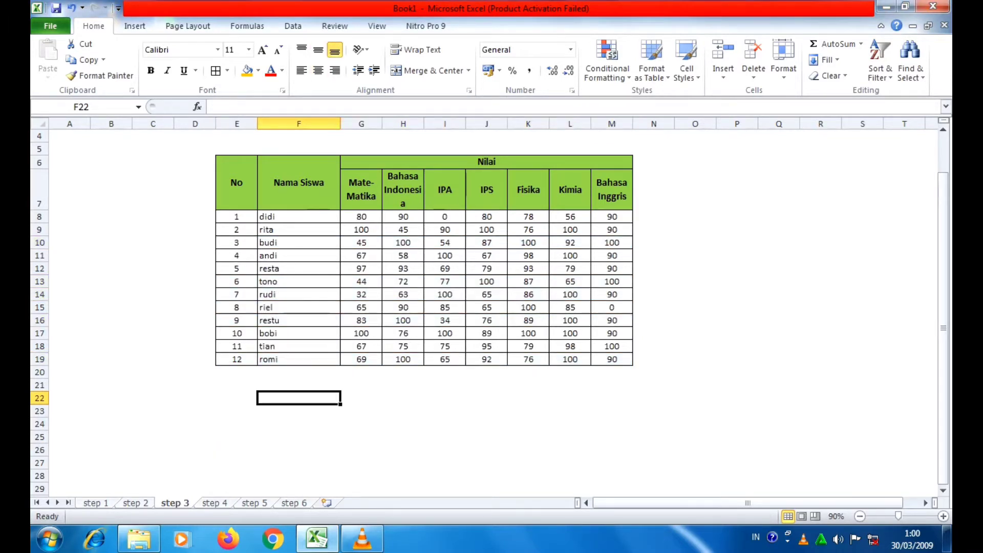
left_click_drag(236, 217, 611, 358)
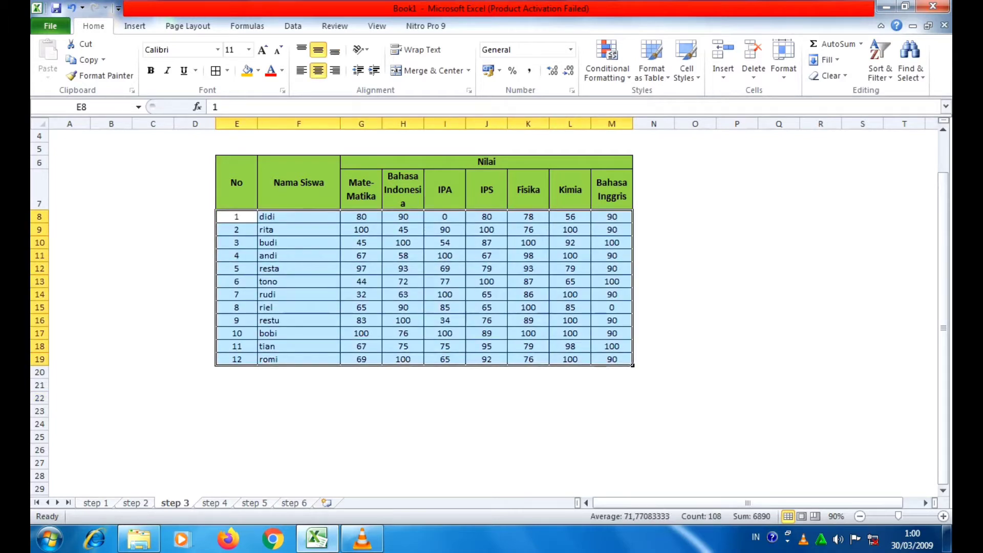
left_click(444, 411)
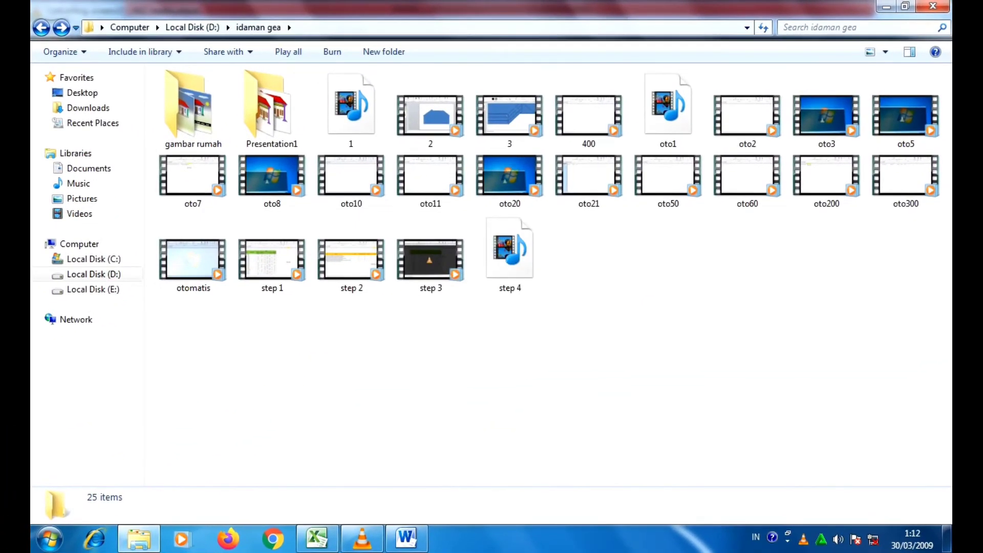
Switch to Excel and examine the SEBELUM texts in D7:D11 and the SESUDAH column on the step 4 sheet.
left_click(317, 539)
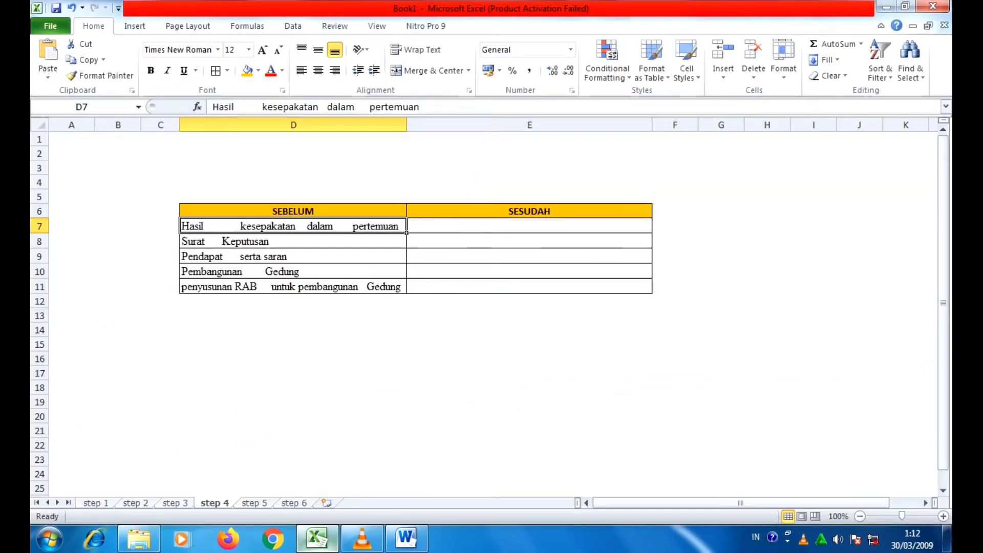
left_click(293, 315)
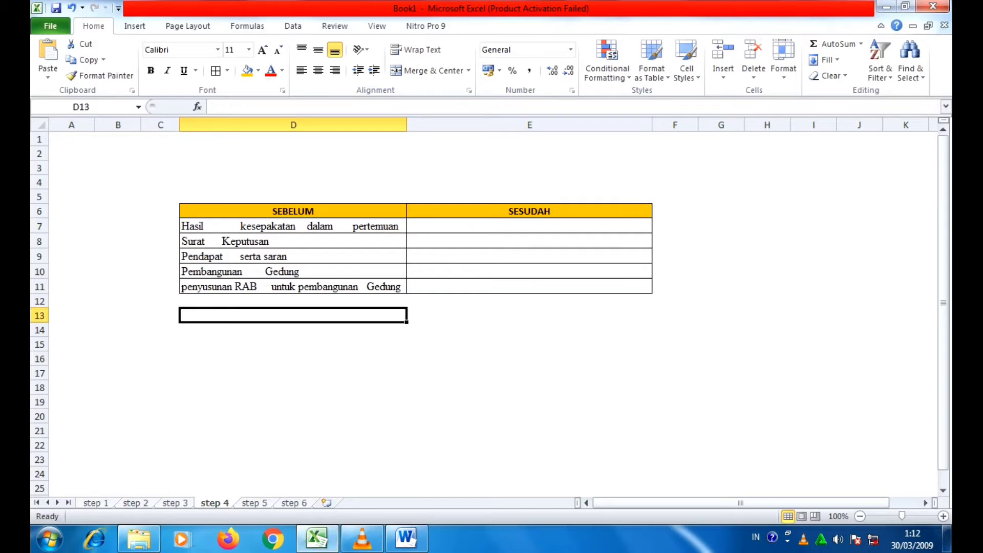
left_click(293, 210)
left_click(529, 211)
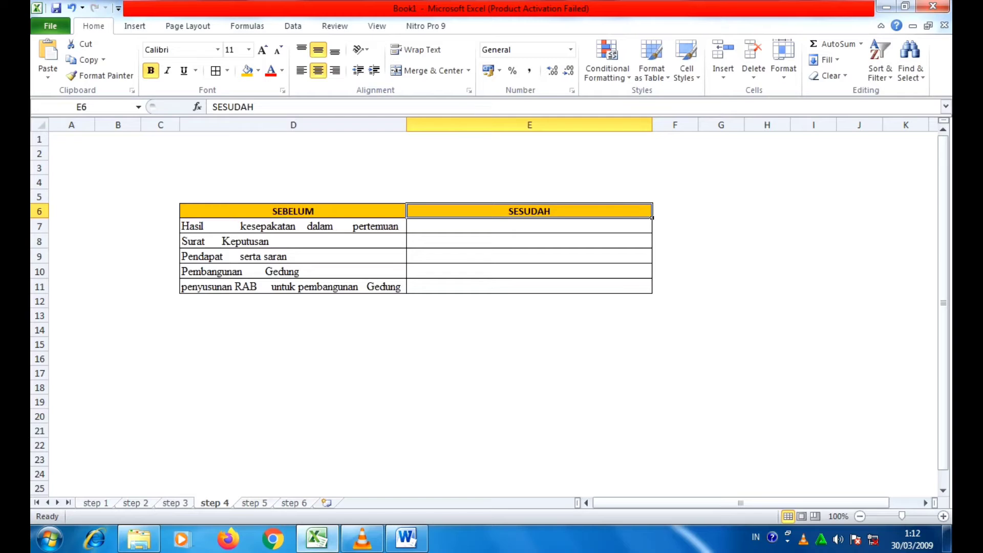
left_click(292, 211)
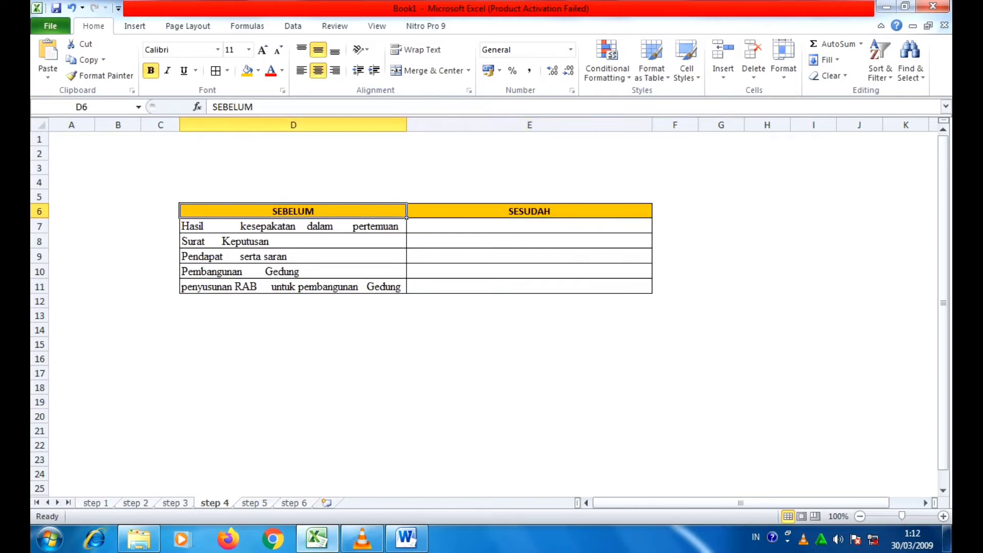
left_click_drag(293, 225, 293, 286)
left_click(293, 225)
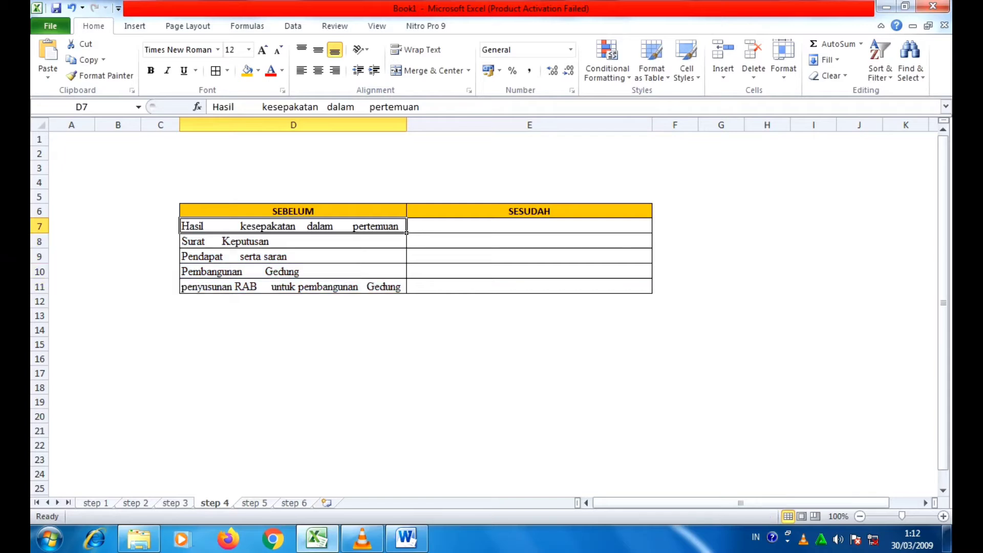
left_click(292, 241)
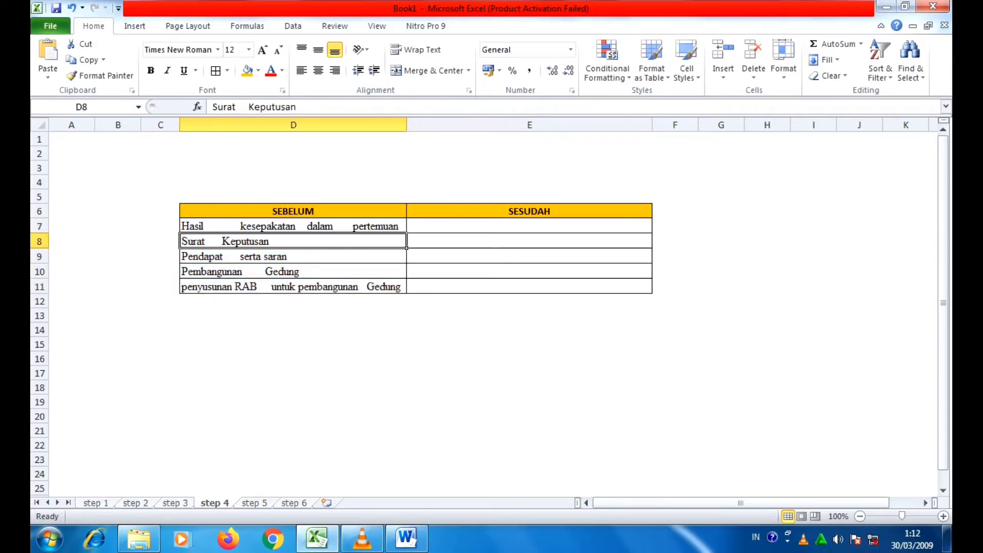
Examine the irregular spaces between the words of the text in D7 without changing it.
left_click(293, 226)
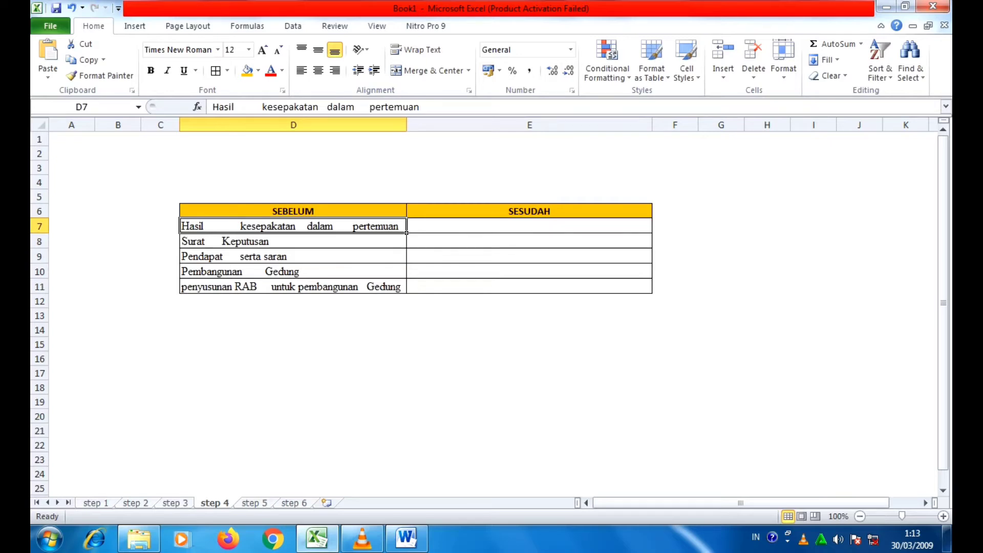
double_click(350, 225)
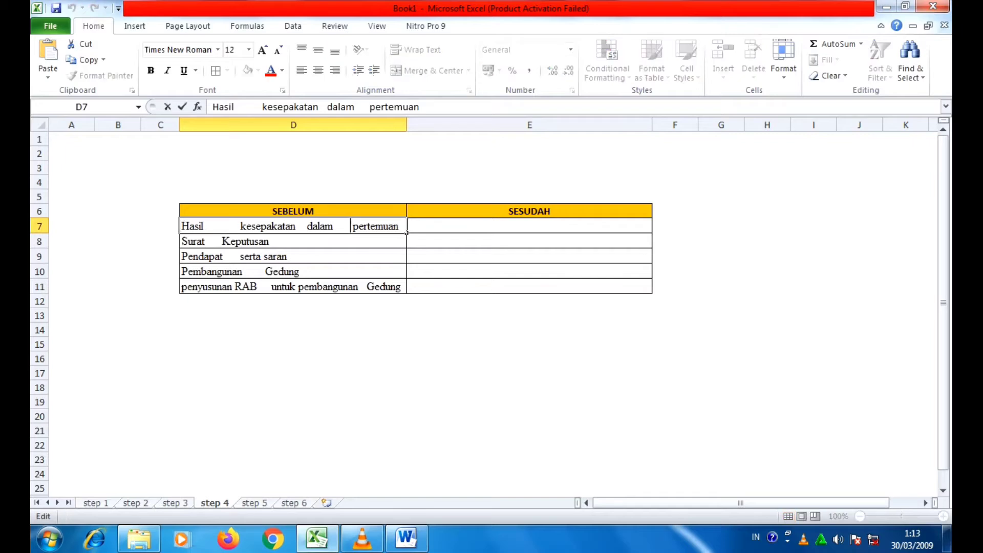
left_click(333, 225)
left_click(350, 226)
left_click_drag(207, 226, 238, 226)
key("Return")
key("Up")
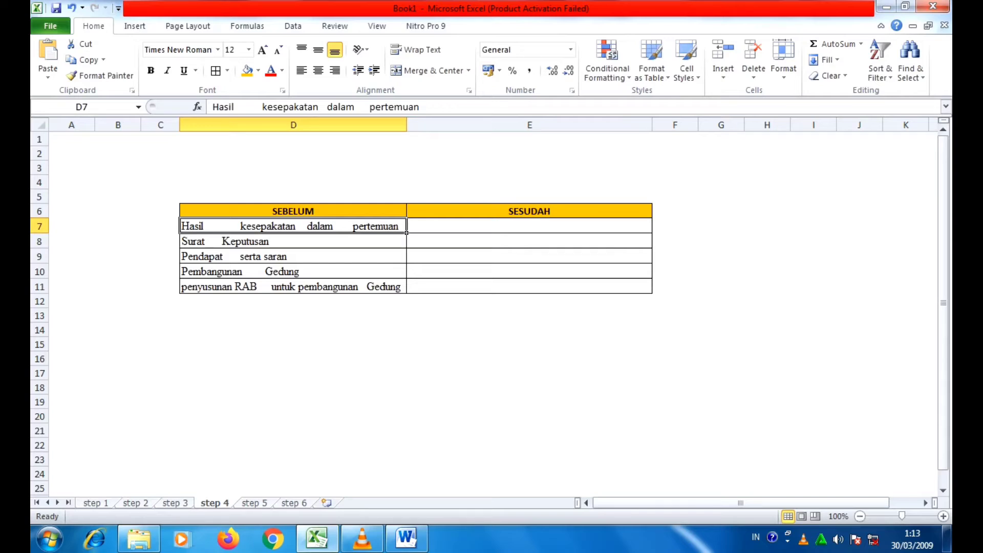
Highlight the SEBELUM texts in D7:D11 and review their uneven word spacing.
key("shift+Down")
key("shift+Down")
key("shift+Down")
key("shift+Down")
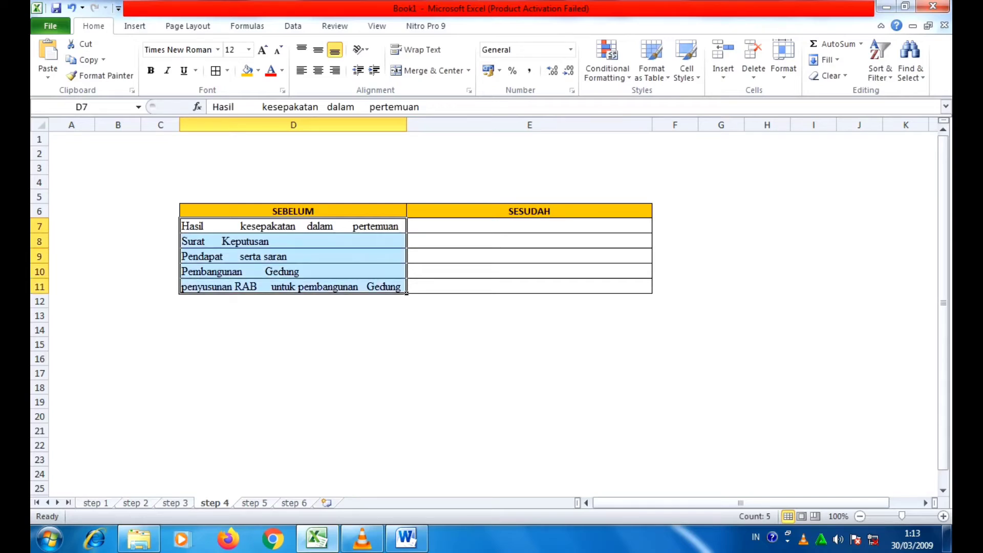
left_click_drag(293, 226, 293, 287)
left_click_drag(293, 226, 293, 287)
left_click_drag(293, 226, 293, 286)
left_click(292, 329)
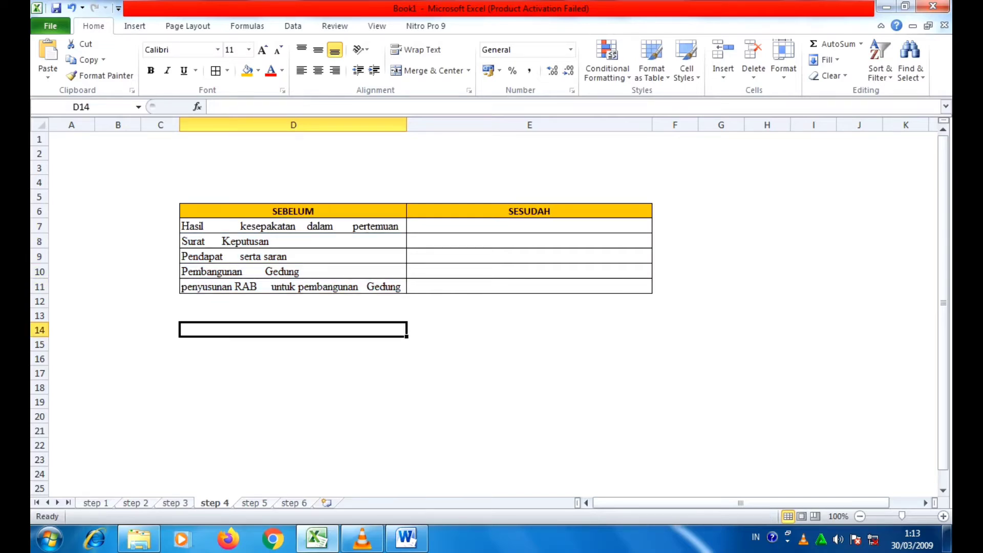
Enter the formula =TRIM(D7) in E7 under SESUDAH, dismissing the Windows color scheme prompt.
left_click(530, 225)
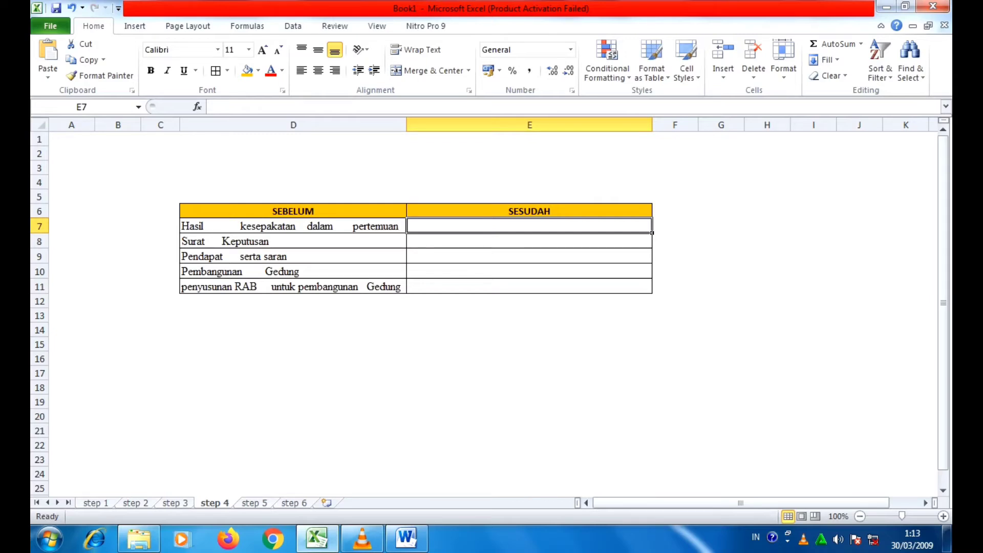
type("=trim")
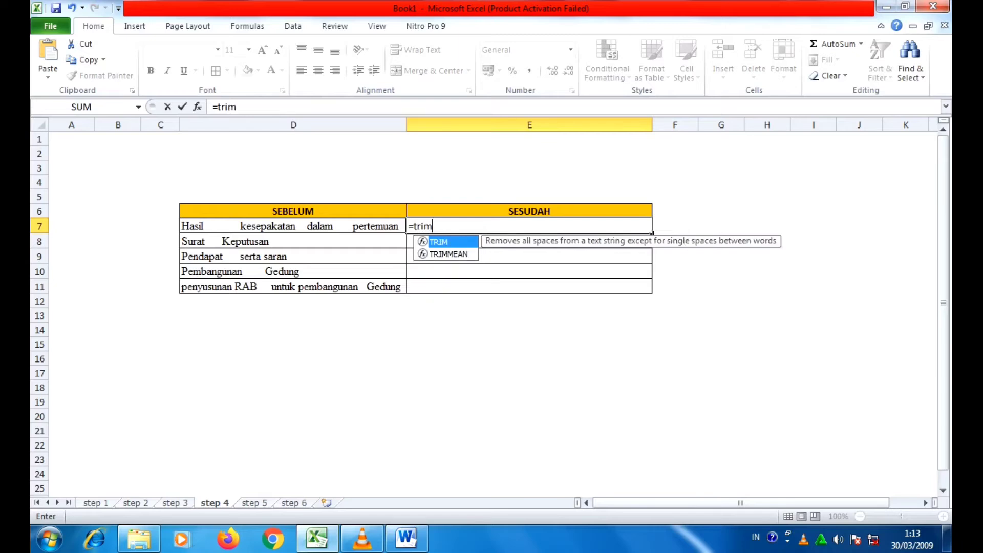
type("(")
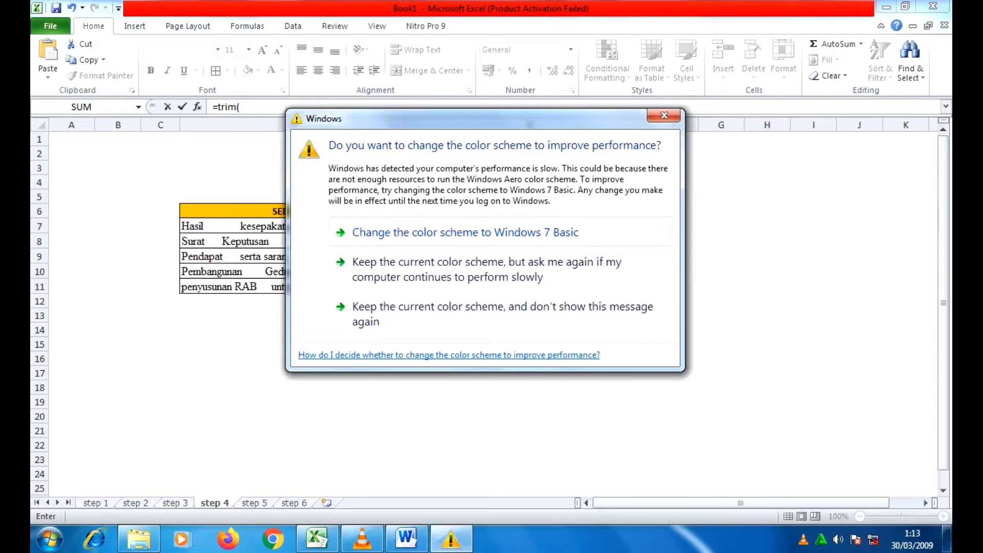
left_click(661, 117)
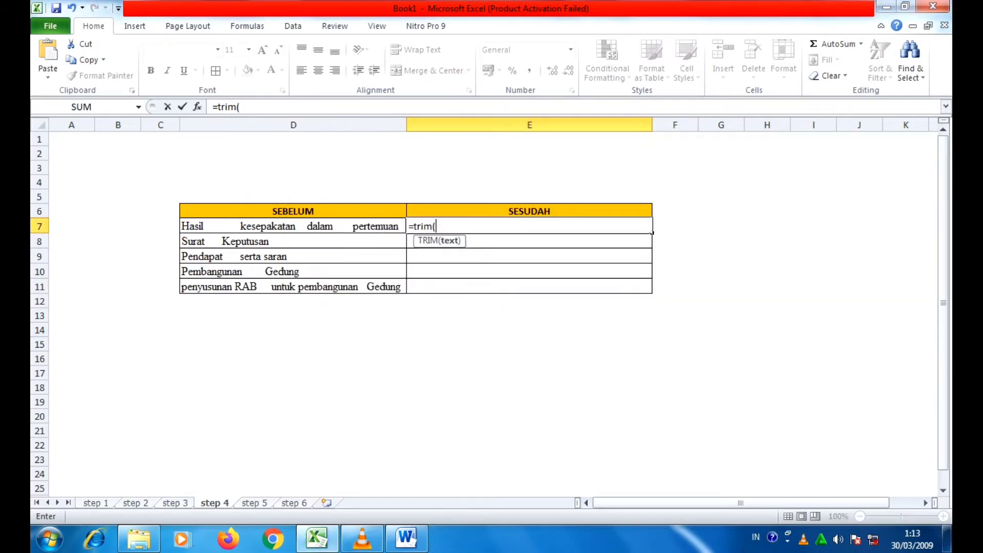
key("Left")
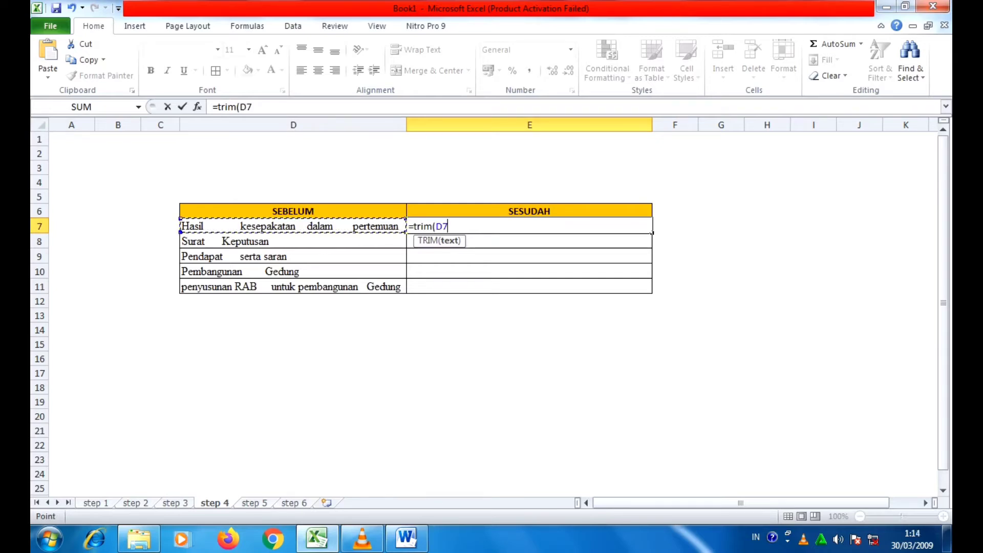
type(")")
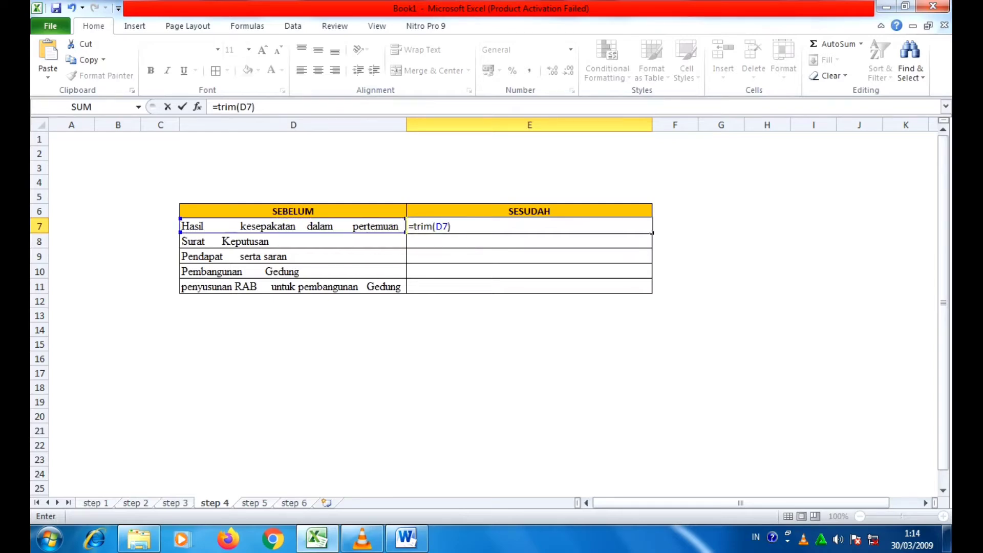
key("Return")
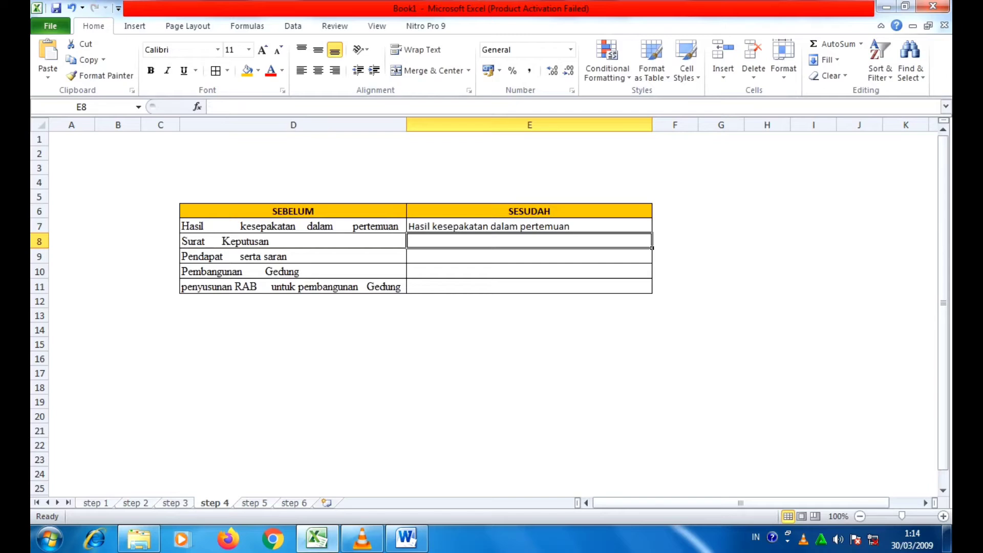
Compare the original text in D7 with the trimmed text in E7, including their SEBELUM and SESUDAH headings.
left_click(529, 226)
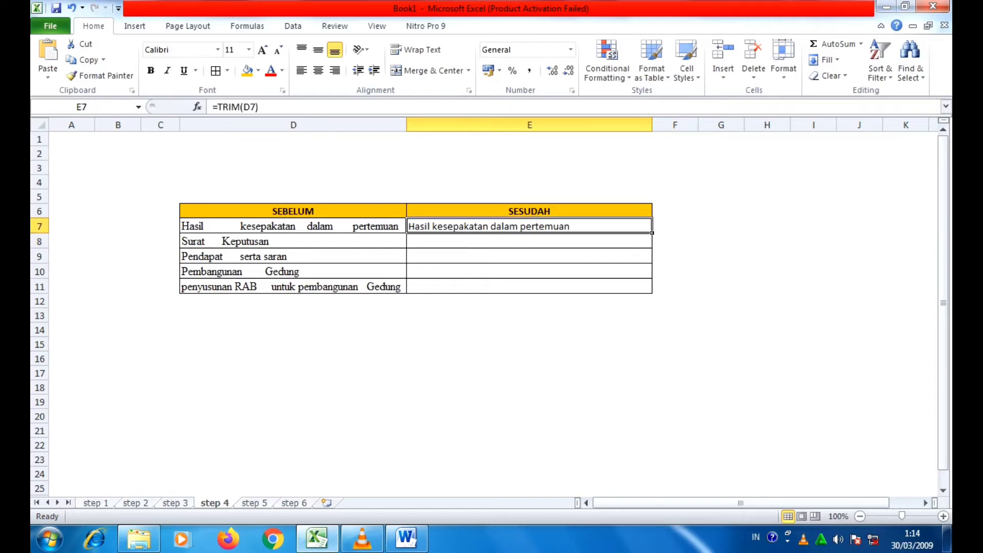
left_click(293, 226)
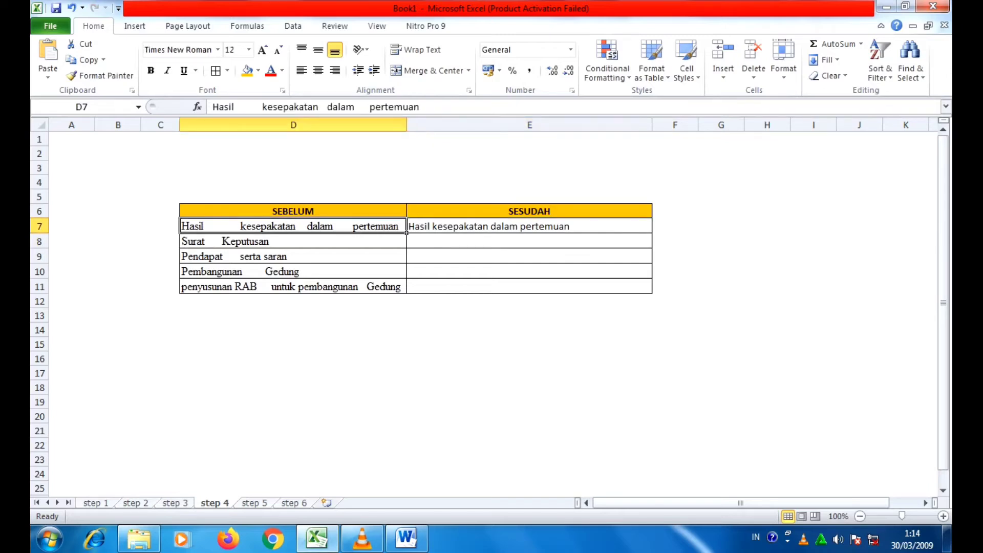
left_click(529, 226)
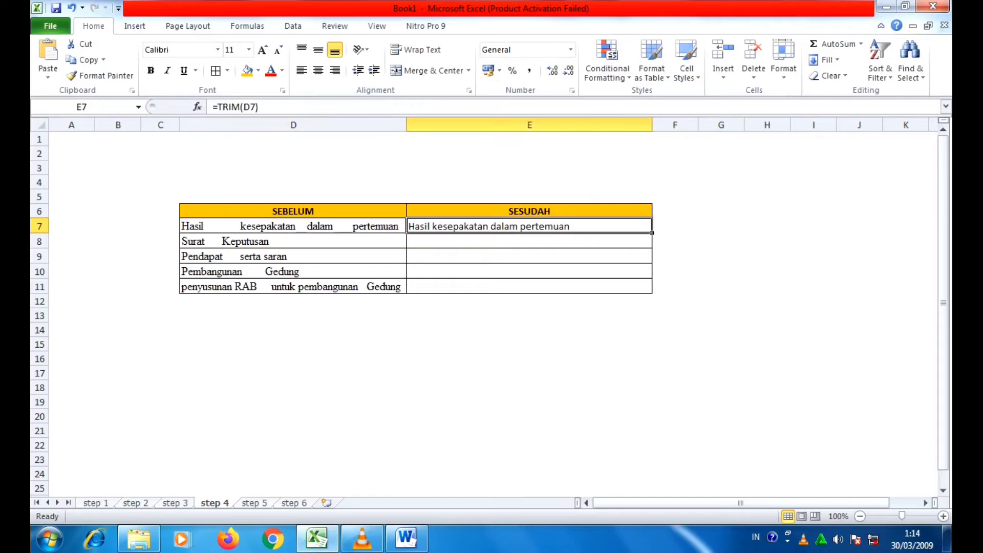
left_click(293, 226)
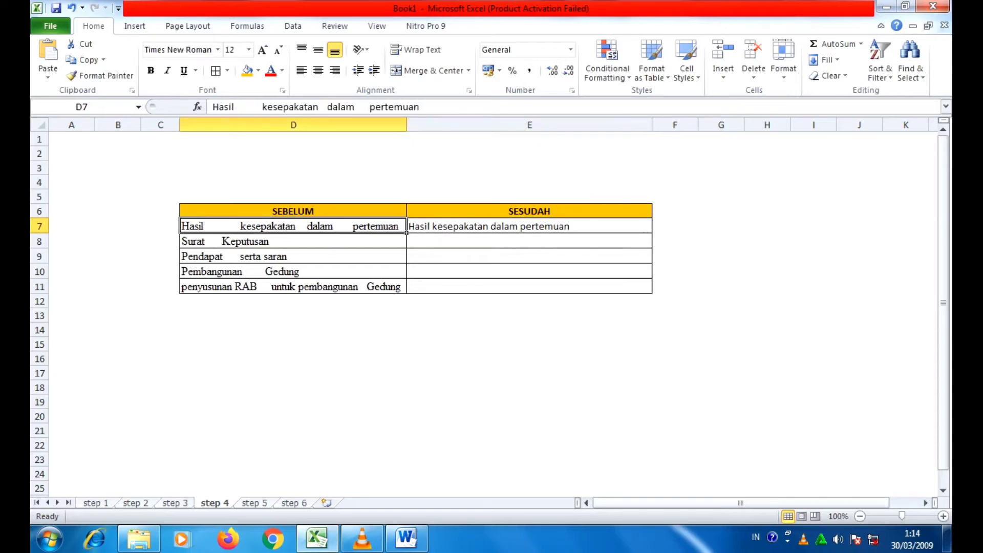
left_click_drag(293, 211, 293, 226)
left_click_drag(530, 210, 529, 227)
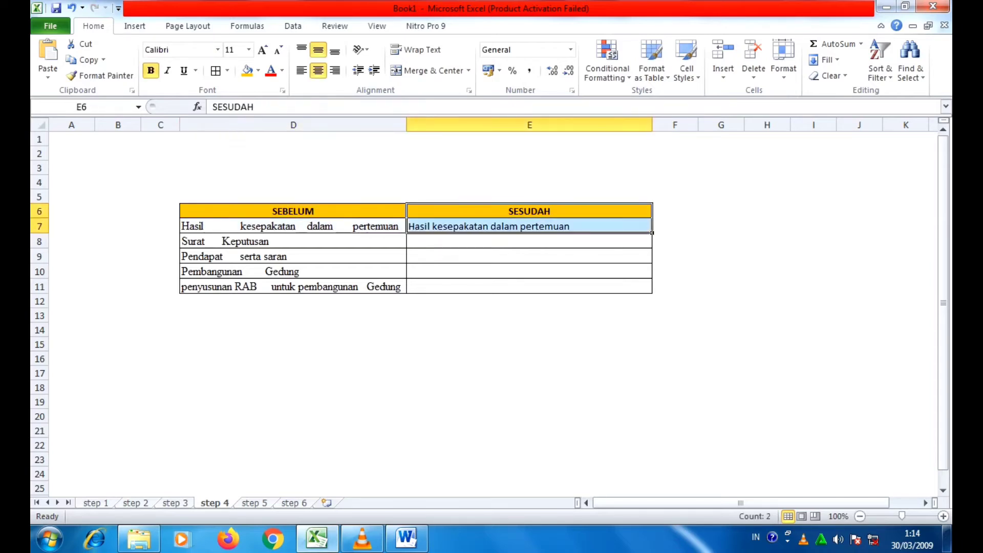
Try filling the TRIM formula from E7 down to E11, and undo the fill.
left_click(529, 226)
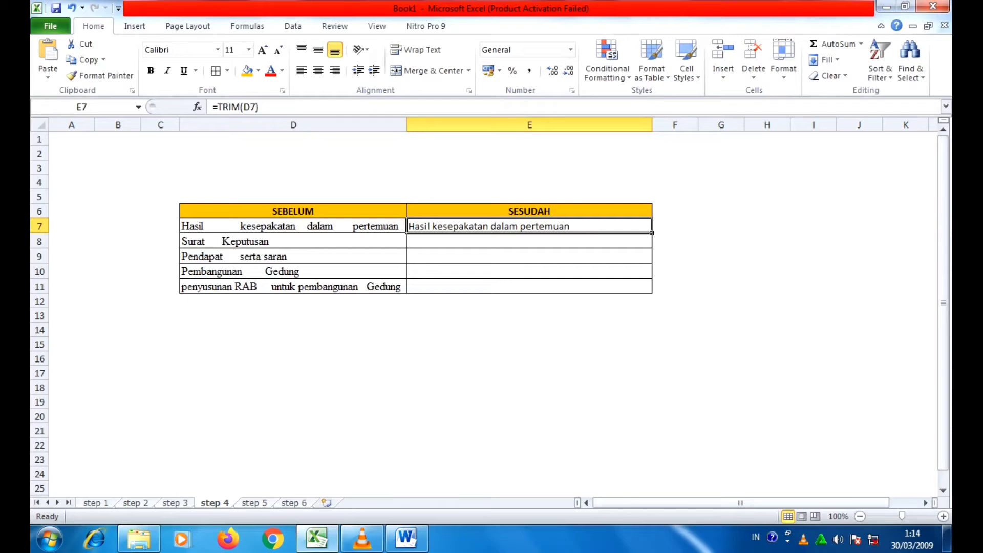
left_click_drag(652, 233, 652, 293)
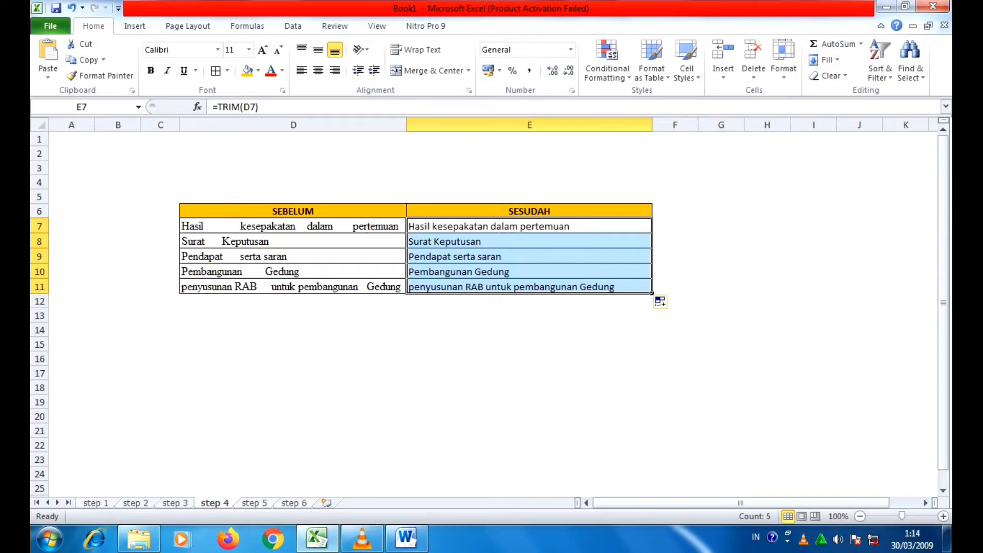
key("ctrl+z")
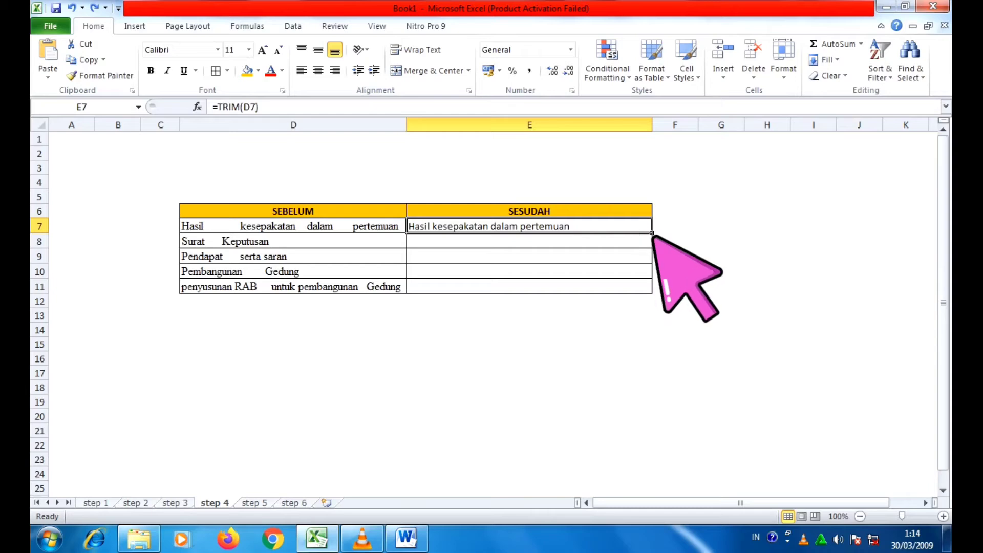
Fill the TRIM formula from E7 down through E11 and compare the results with the texts in D7:D11.
left_click_drag(652, 233, 652, 292)
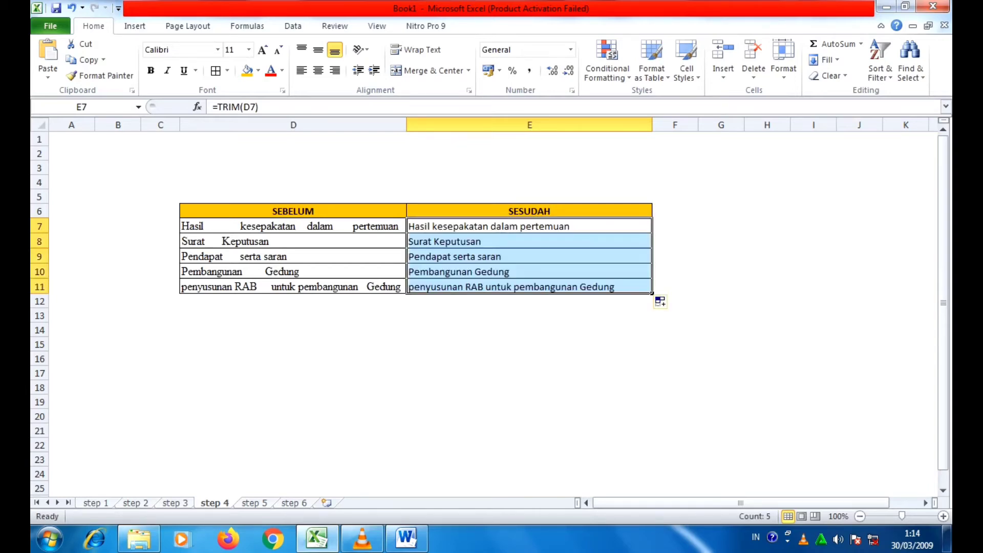
left_click(529, 315)
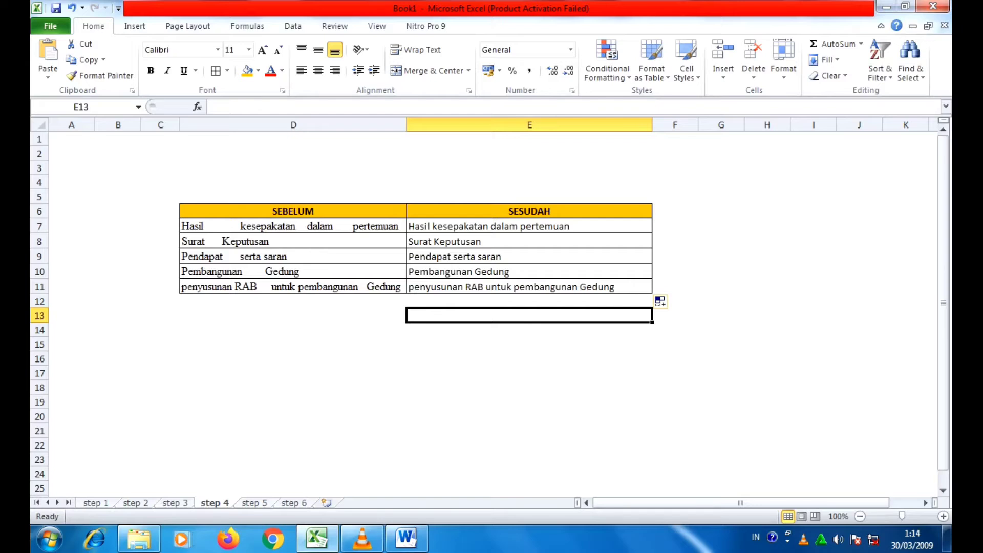
left_click_drag(215, 228, 406, 291)
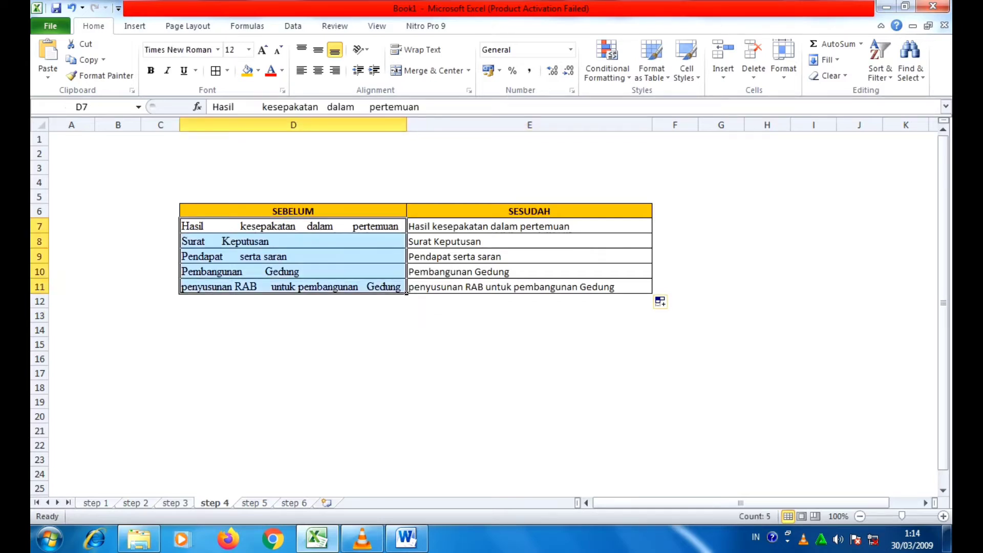
left_click(529, 301)
left_click(529, 329)
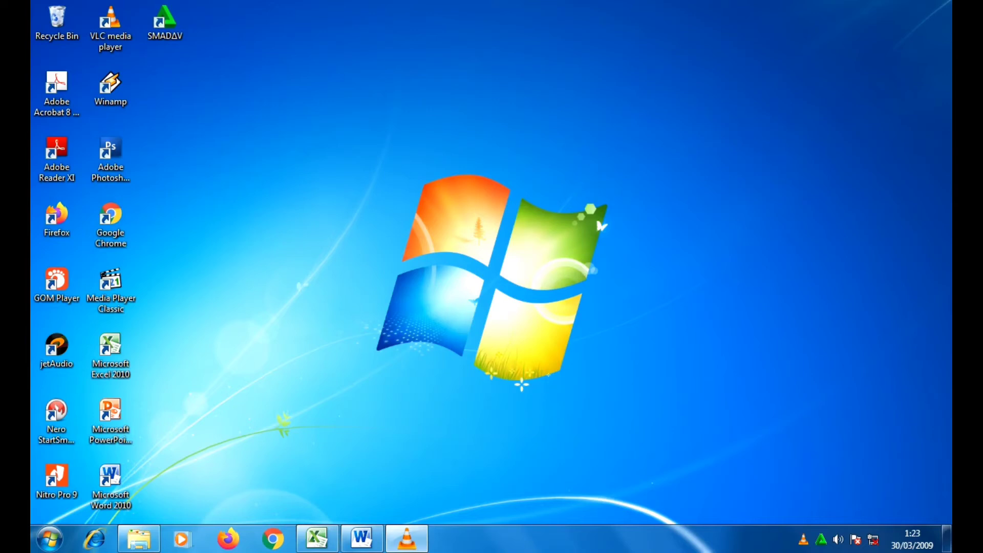
Switch to Excel and examine the Nama Channel texts in D8:D12 and the UPPER, PROPER and LOWER columns on the step 5 sheet.
left_click(320, 539)
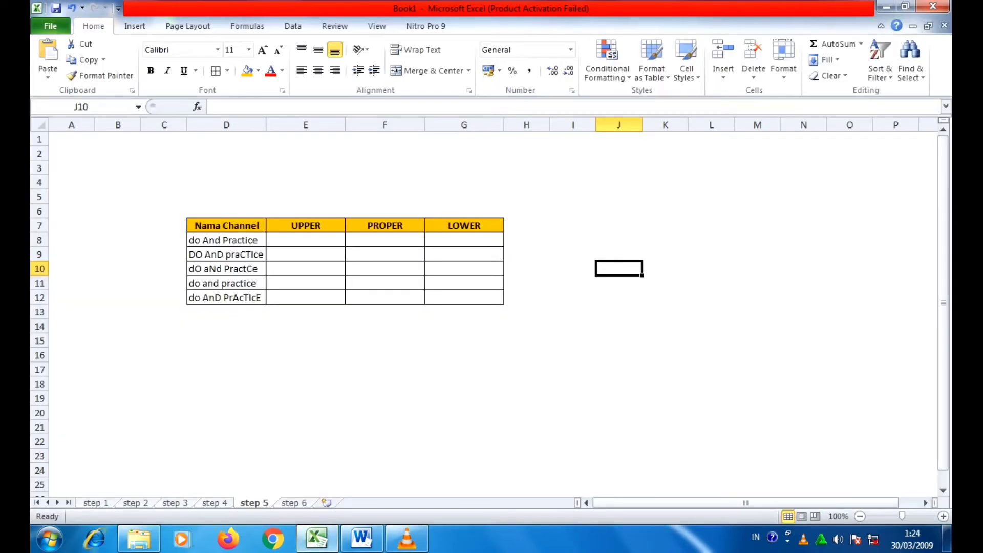
left_click_drag(226, 239, 225, 297)
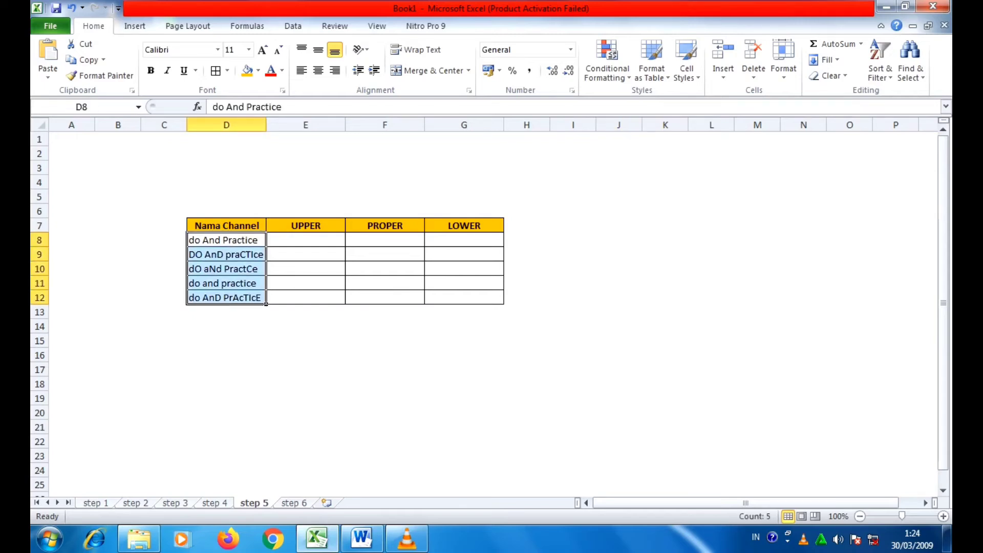
left_click_drag(305, 240, 305, 297)
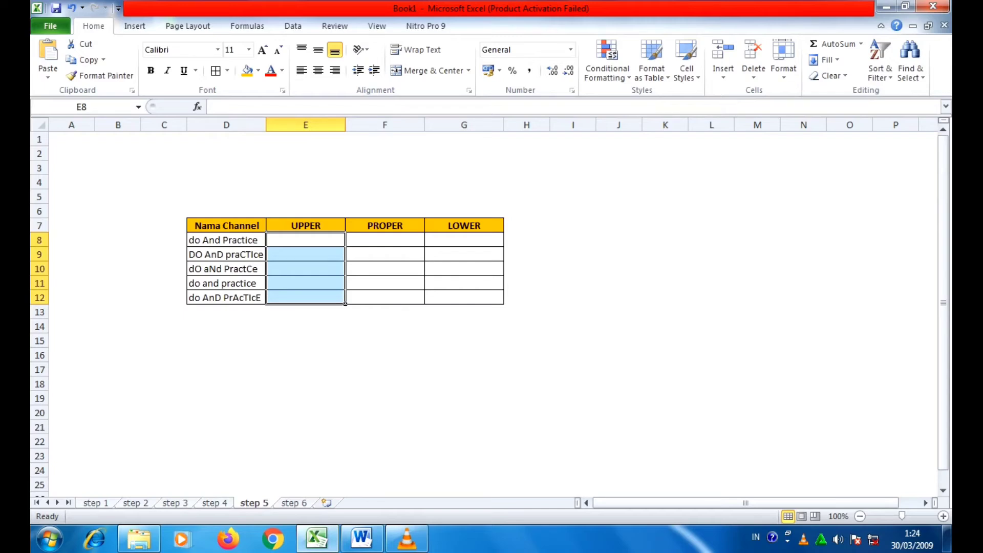
left_click_drag(385, 239, 425, 304)
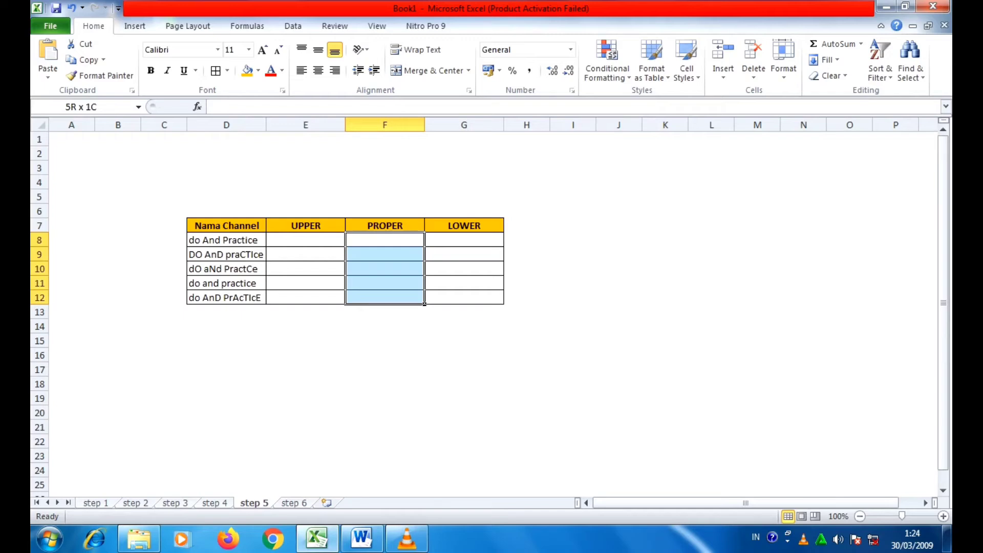
left_click_drag(424, 304, 424, 304)
left_click_drag(464, 240, 463, 297)
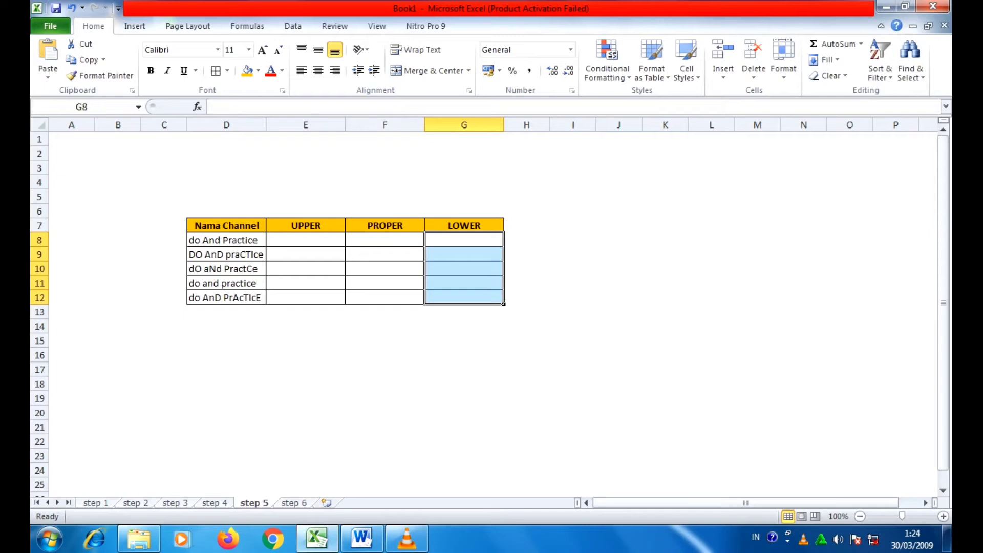
left_click(464, 340)
left_click_drag(226, 240, 265, 303)
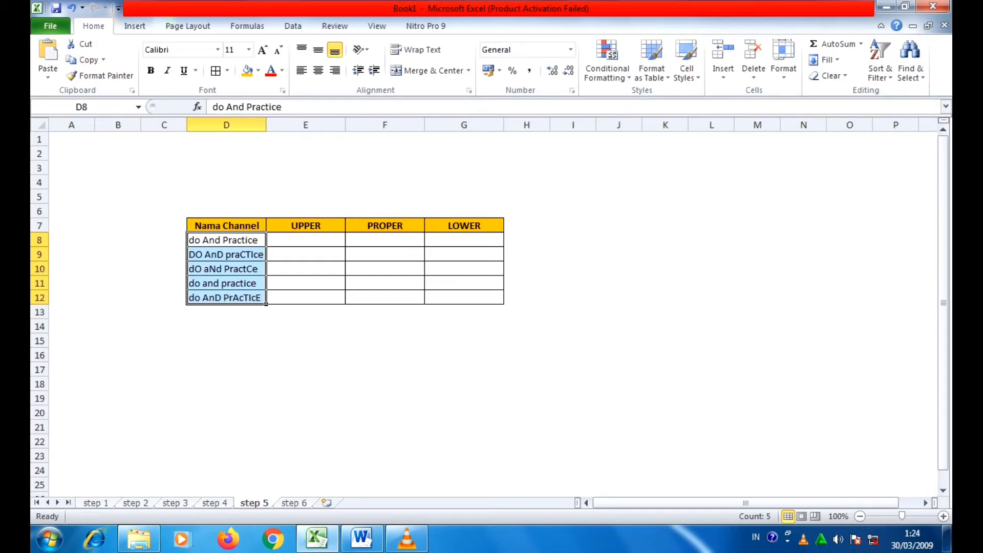
Enter the formula =upper(D8) in cell E8 to convert the first channel name to uppercase.
left_click(343, 244)
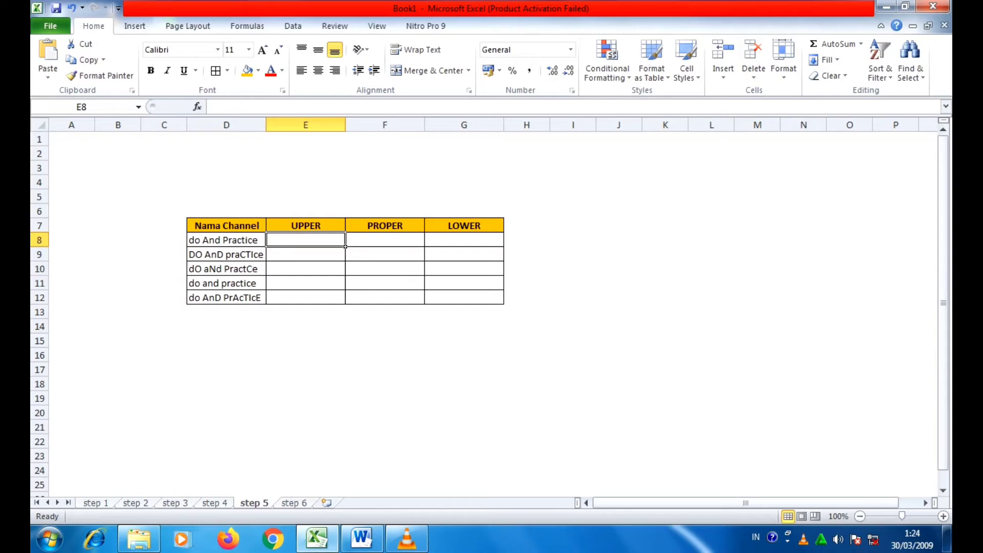
type("=")
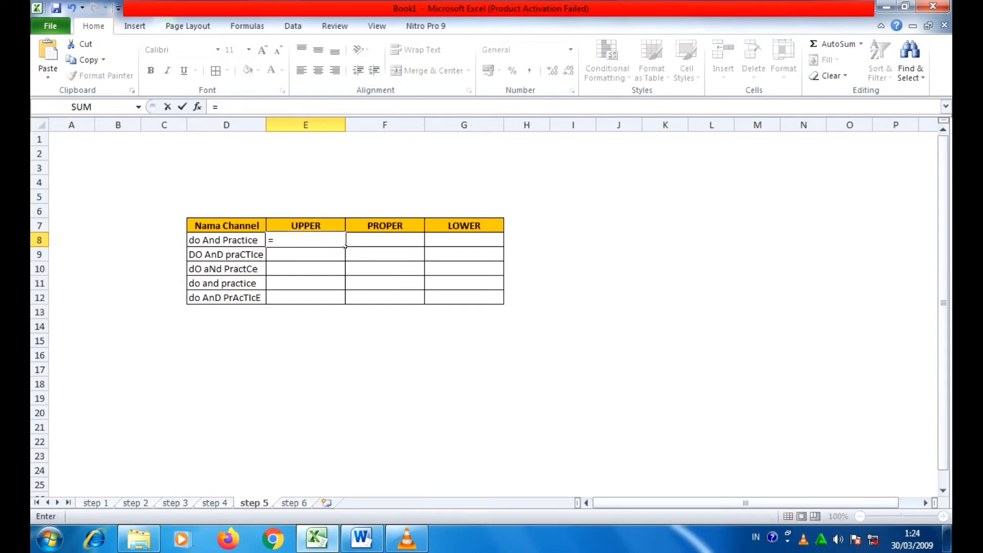
type("upper")
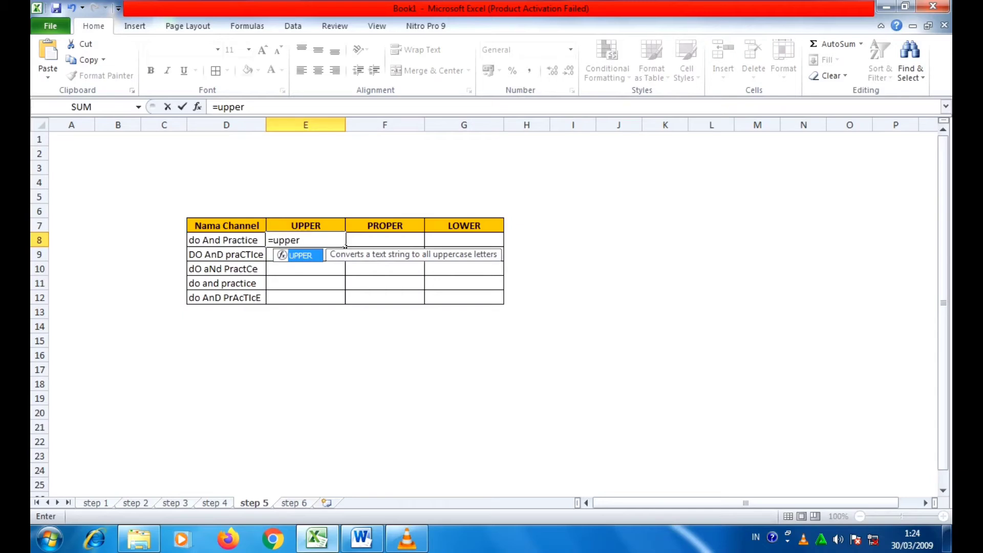
type("(")
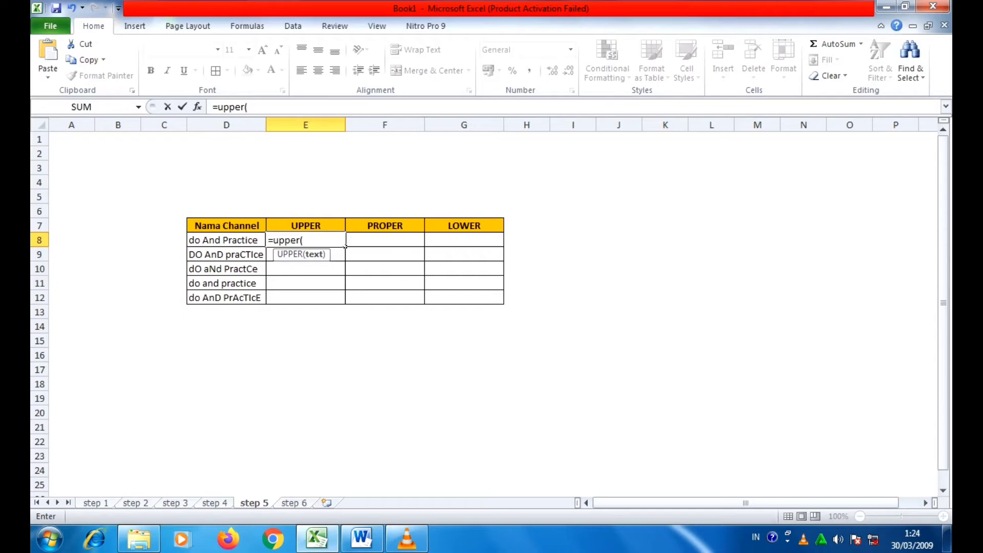
key("Left")
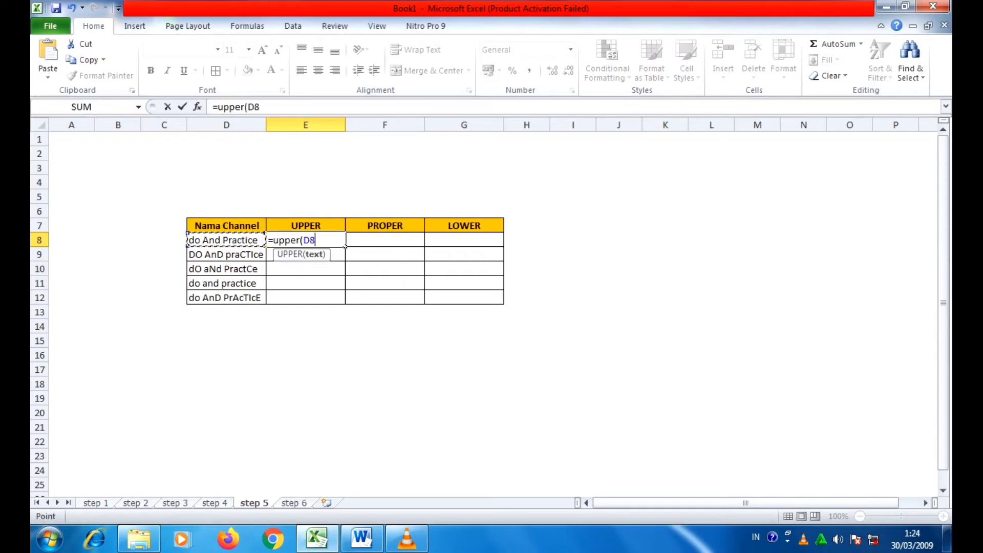
type(")")
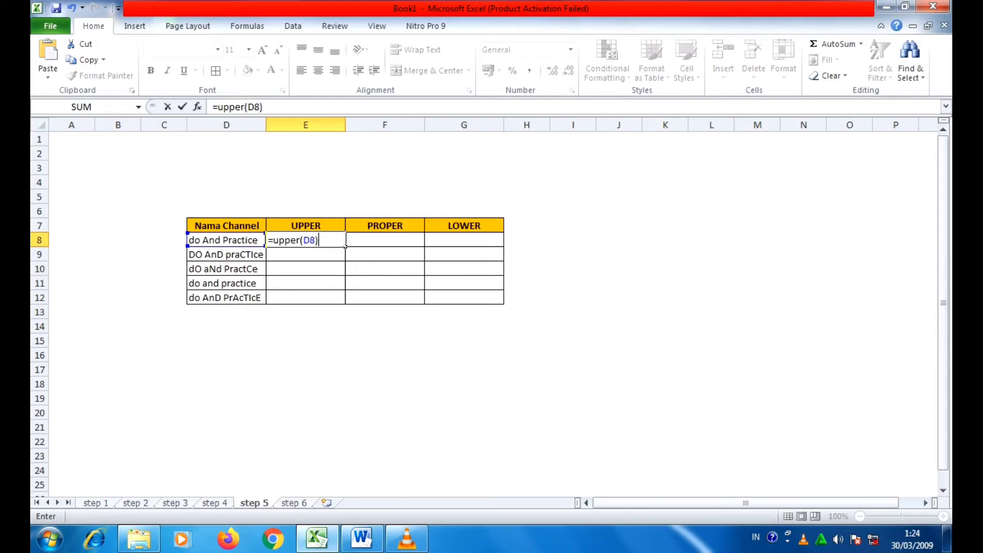
key("Return")
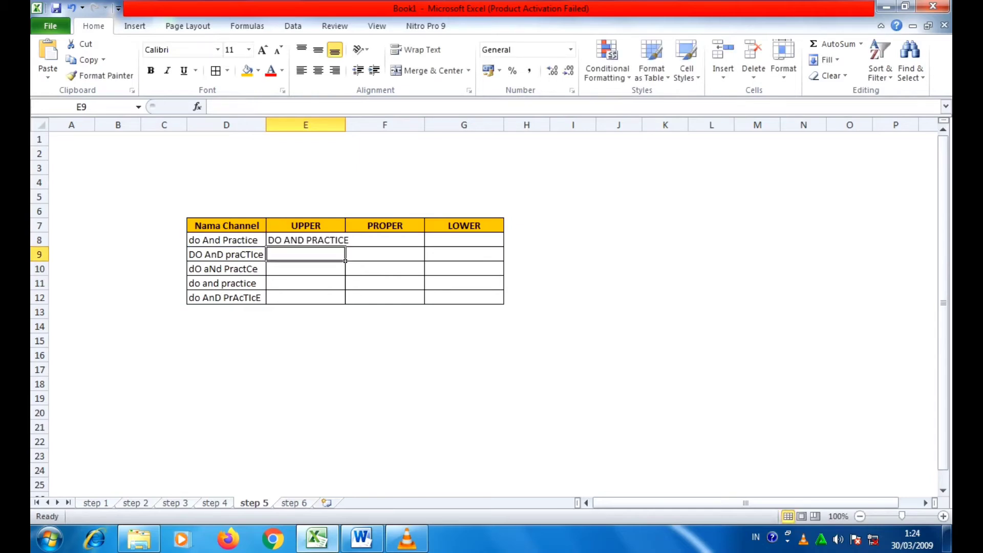
Widen columns E, F and G so the converted texts fit inside the table.
left_click_drag(346, 125, 360, 125)
left_click_drag(439, 125, 466, 125)
left_click_drag(545, 125, 562, 124)
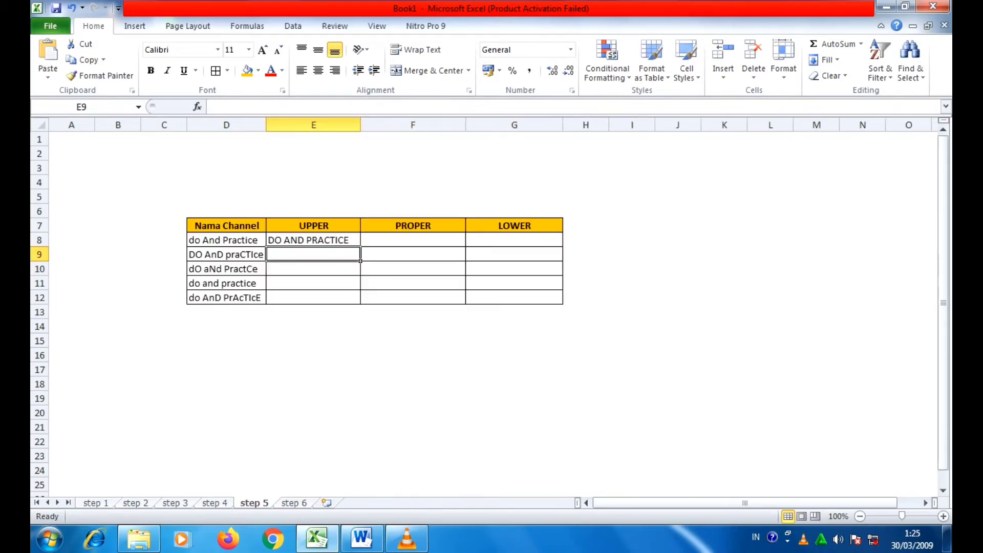
Fill the UPPER formula from E8 down through E12 and compare the results with the original texts in D8:D12.
left_click(360, 246)
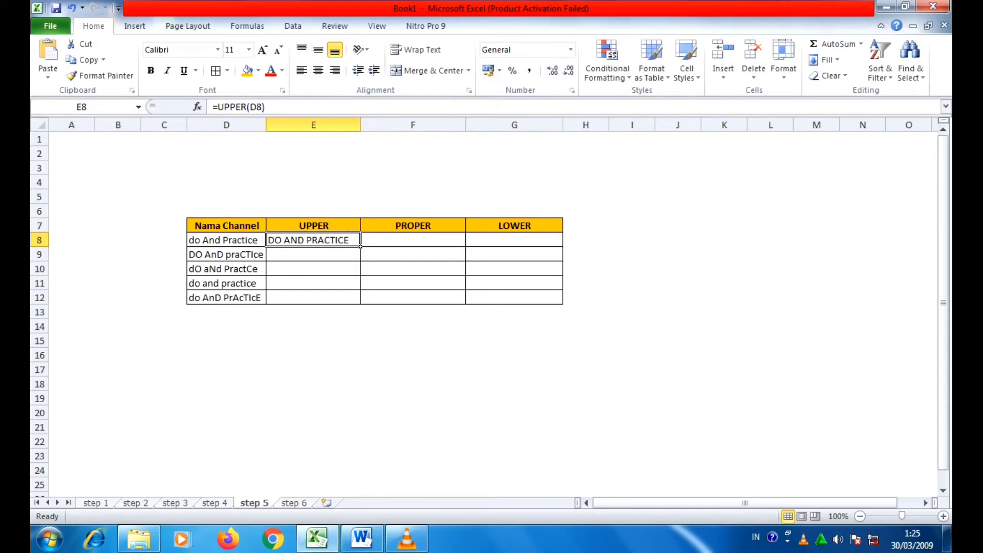
left_click_drag(360, 246, 361, 304)
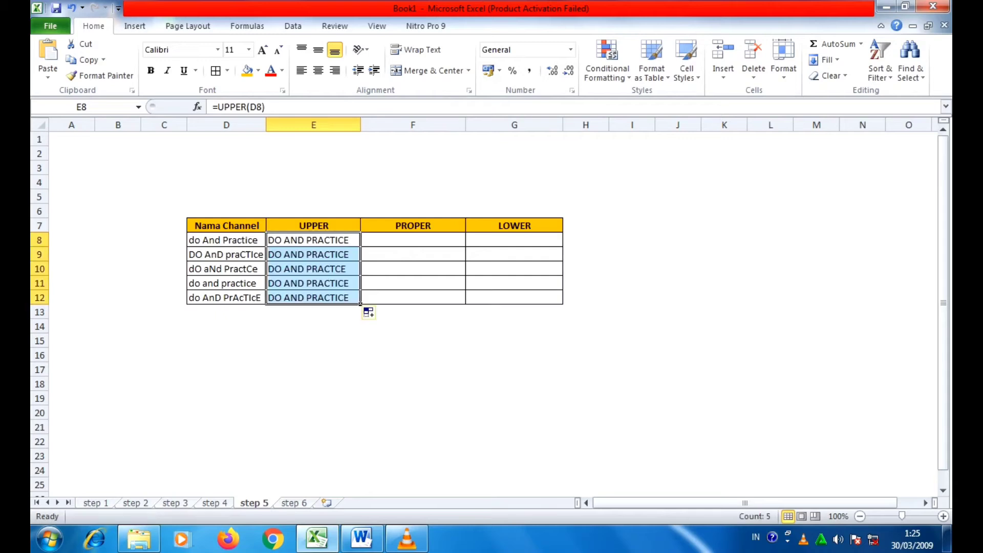
left_click(358, 311)
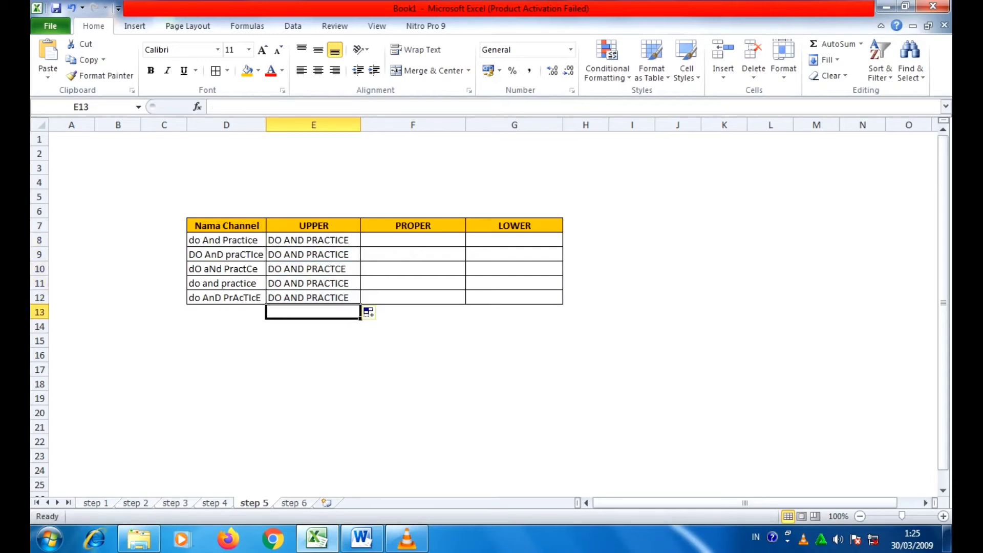
left_click_drag(258, 239, 266, 303)
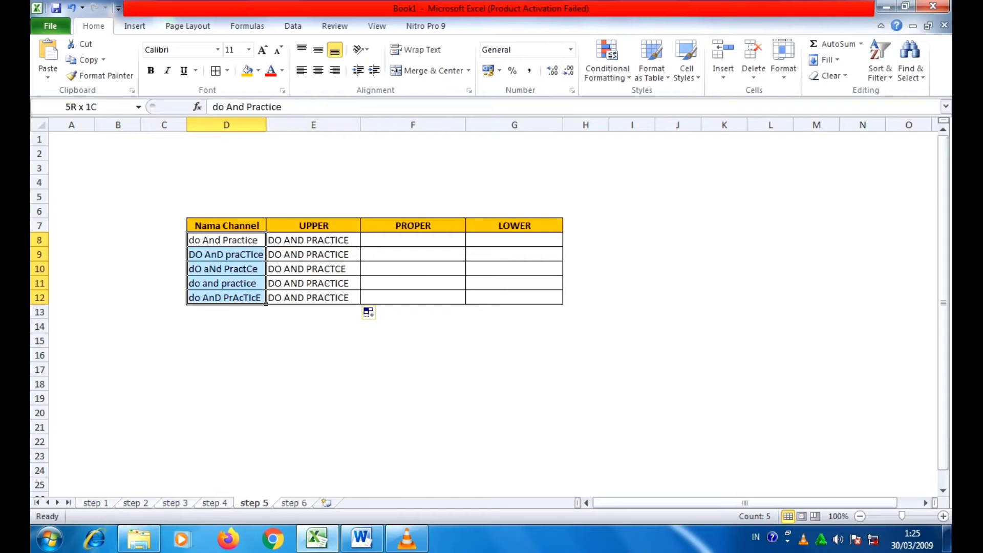
left_click_drag(265, 303, 265, 303)
Enter the formula =proper(D8) in cell F8, dismissing the Windows color scheme prompt without changing the scheme.
left_click(464, 246)
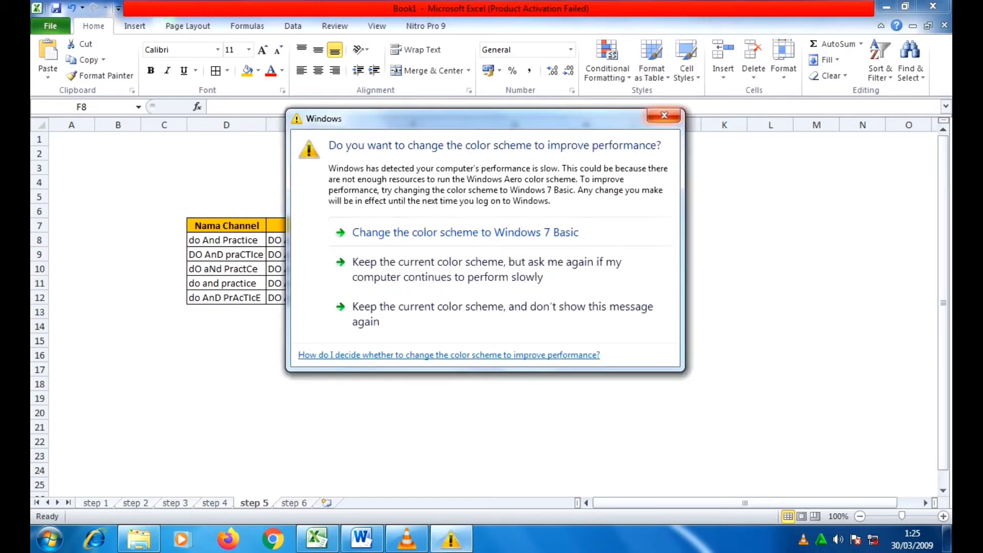
left_click(671, 117)
type("=")
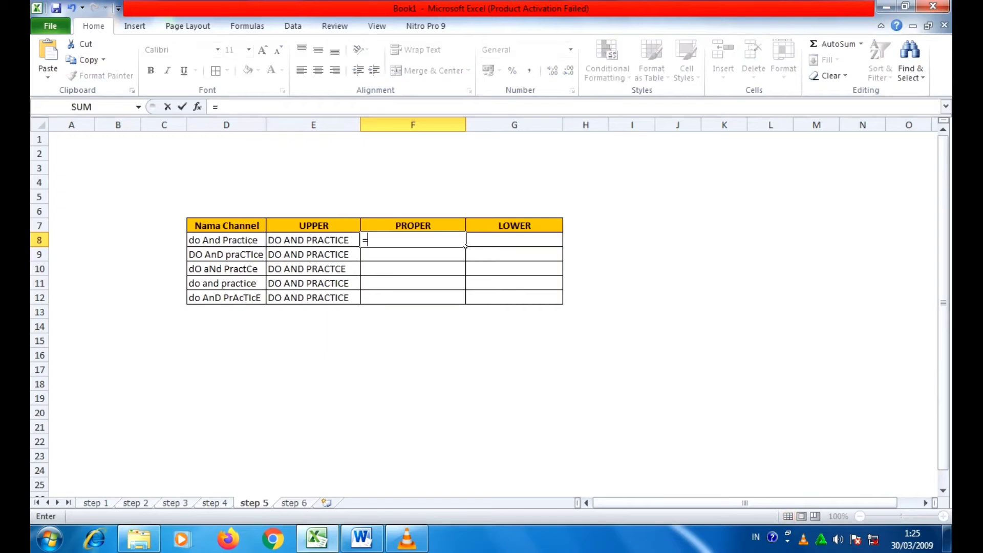
type("proper")
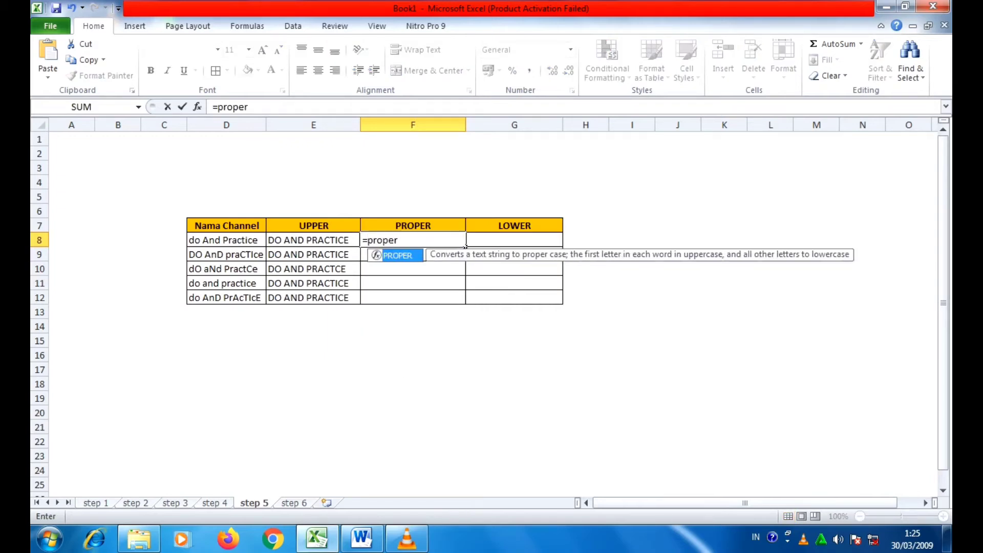
type("(")
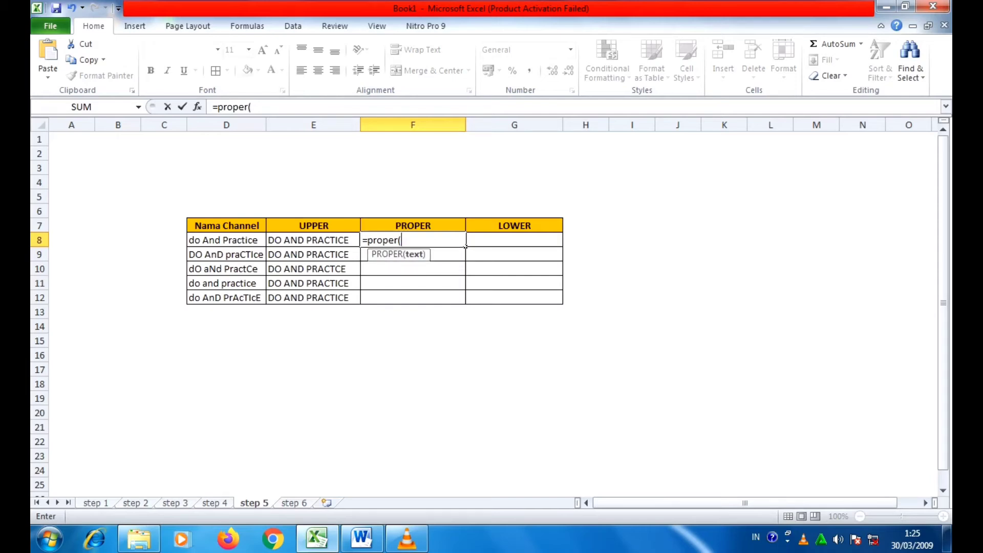
key("Left")
key("Left")
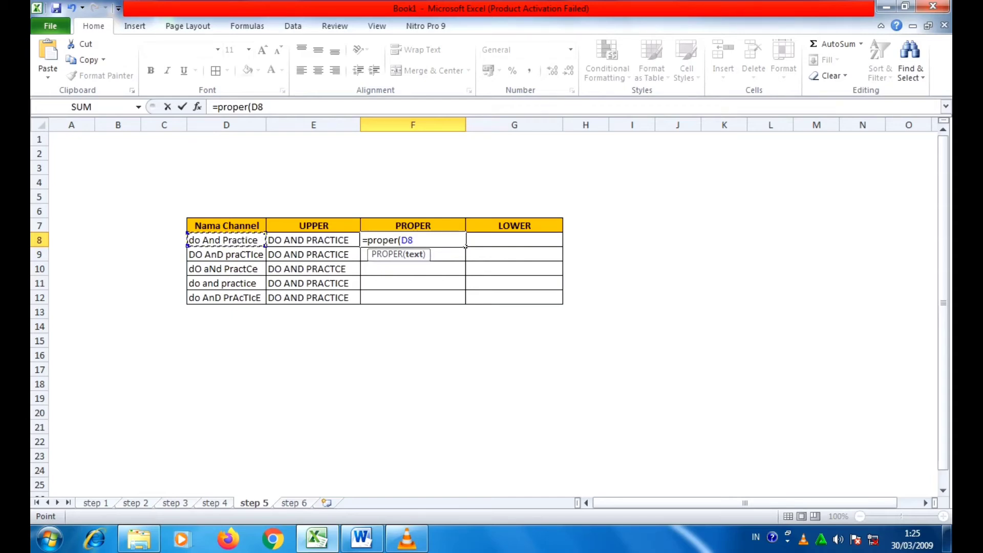
type(")")
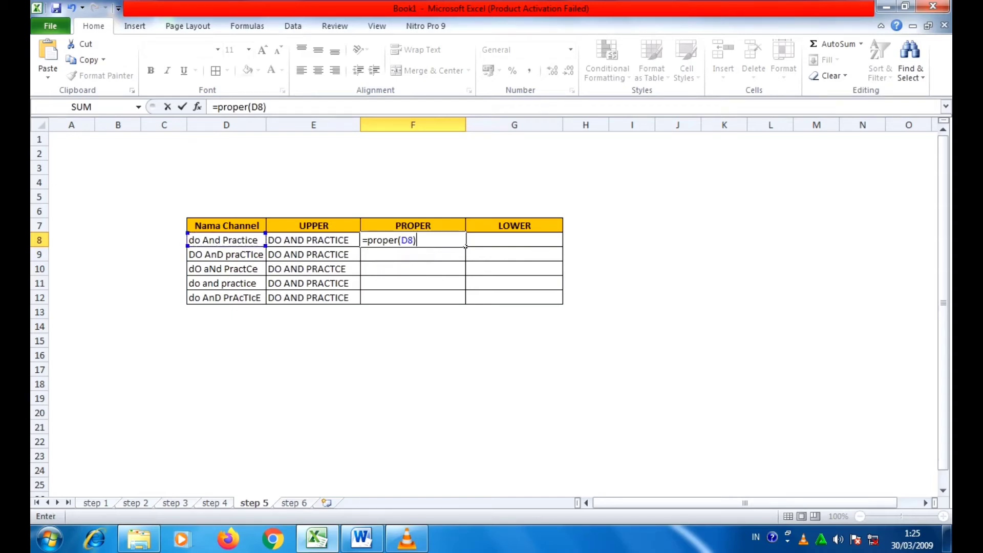
key("Return")
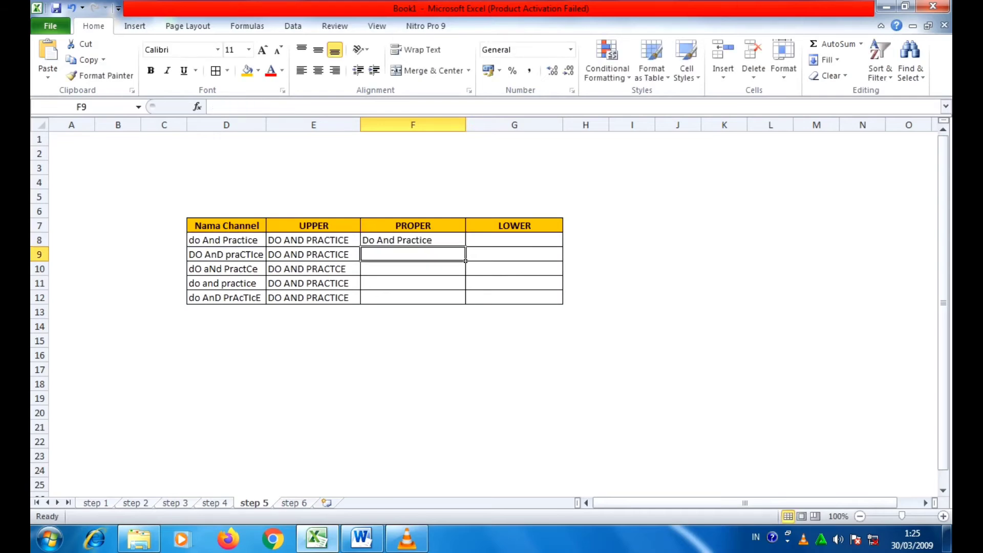
Fill the PROPER formula from F8 down through F12 and compare the results with the original texts in D8:D12.
left_click(360, 245)
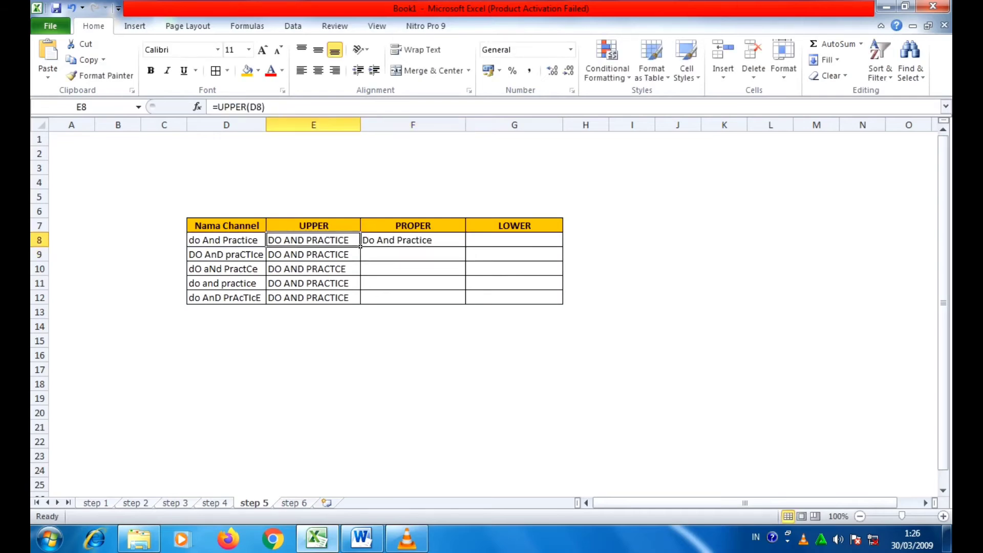
left_click(463, 244)
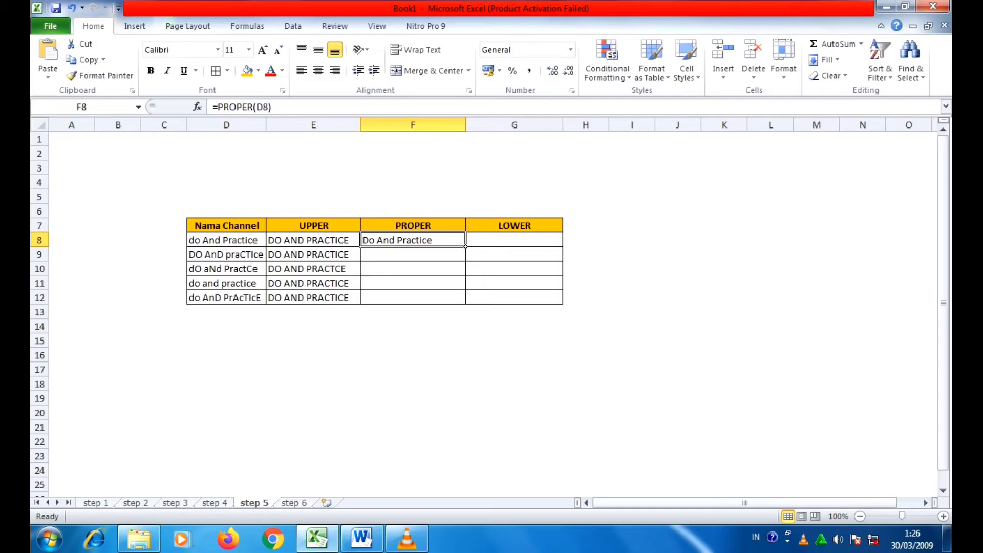
left_click_drag(466, 246, 466, 304)
left_click(463, 259)
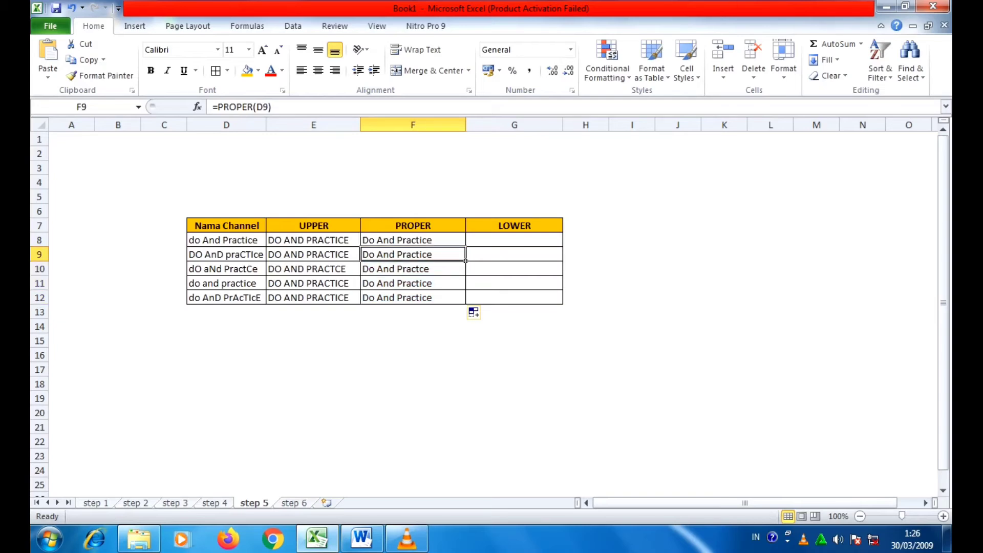
left_click_drag(256, 241, 266, 304)
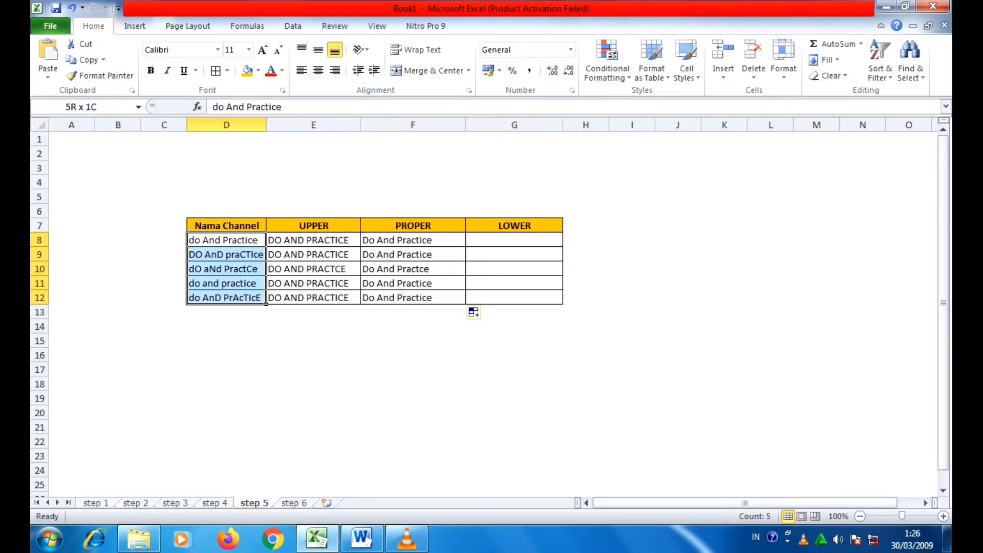
left_click_drag(266, 303, 266, 303)
Enter the formula =lower(D8) in cell G8 of the LOWER column to convert the first channel name to lowercase.
left_click_drag(514, 240, 514, 297)
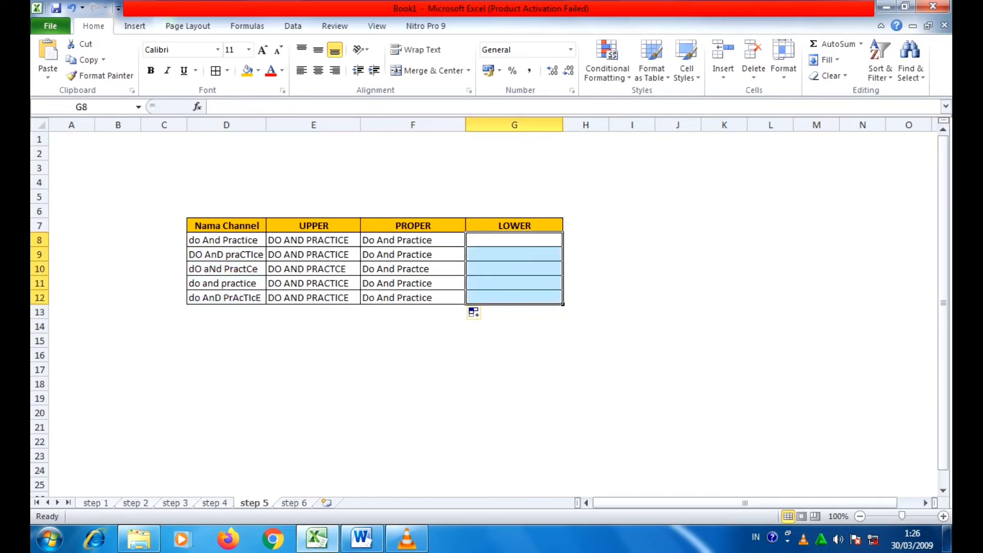
left_click(514, 240)
left_click_drag(513, 240, 514, 298)
left_click(514, 240)
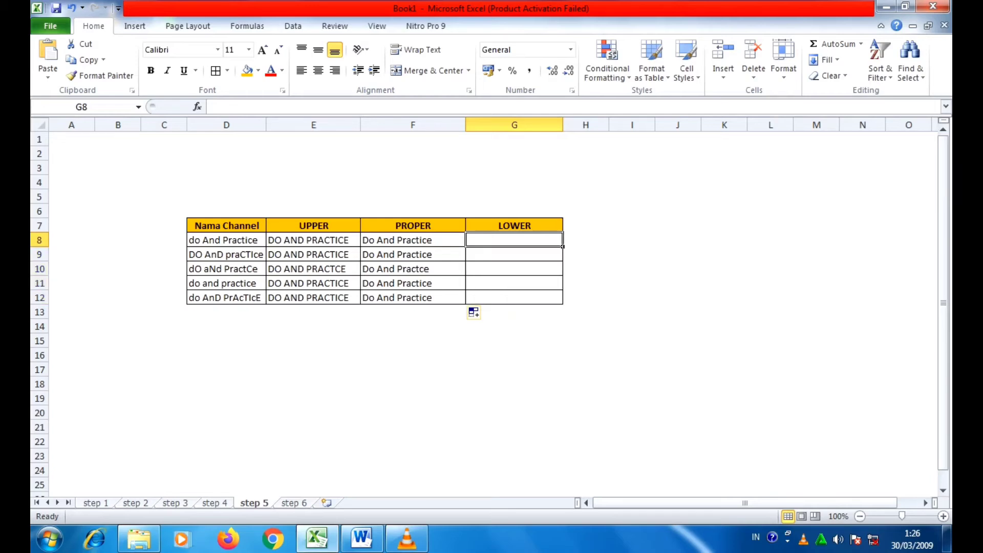
type("=lo")
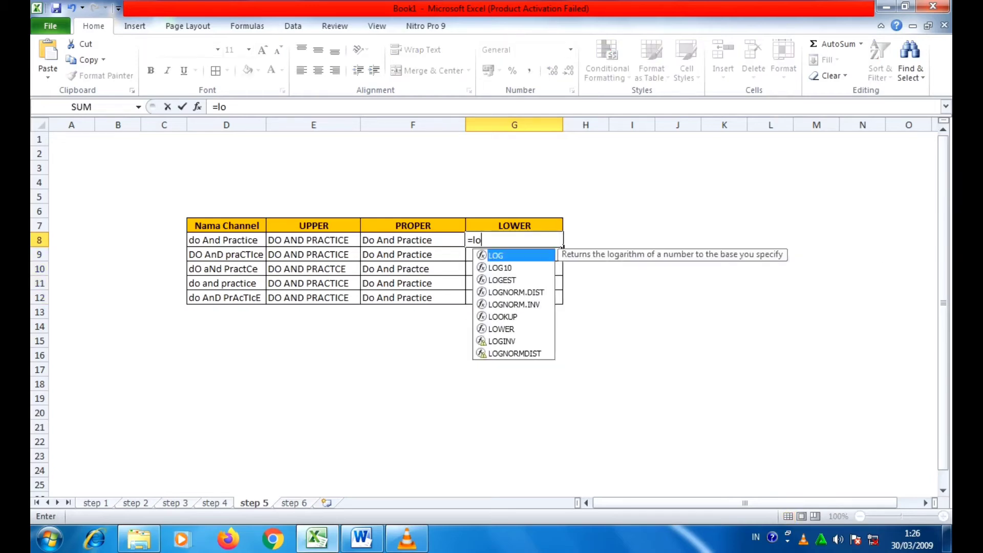
type("wer")
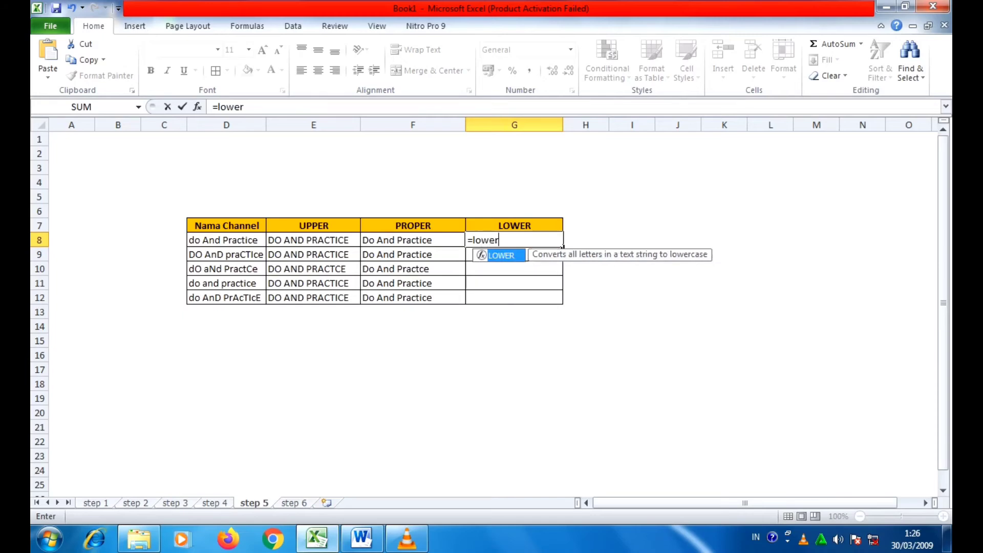
type("(")
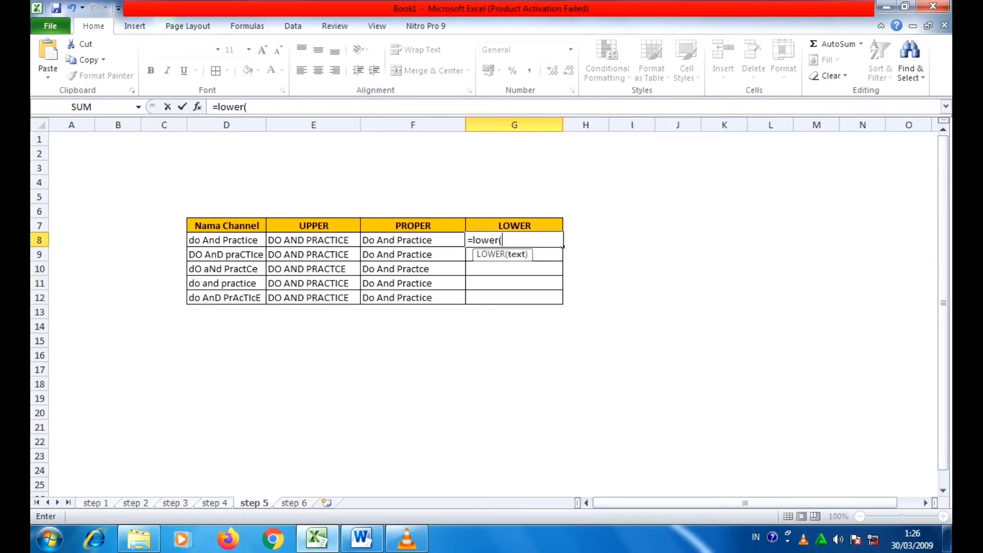
left_click(226, 240)
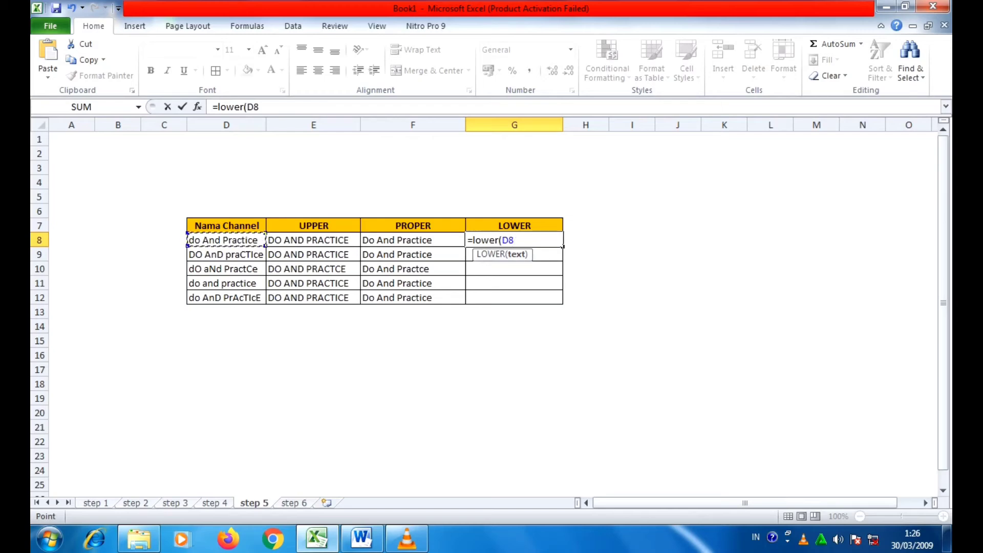
type(")")
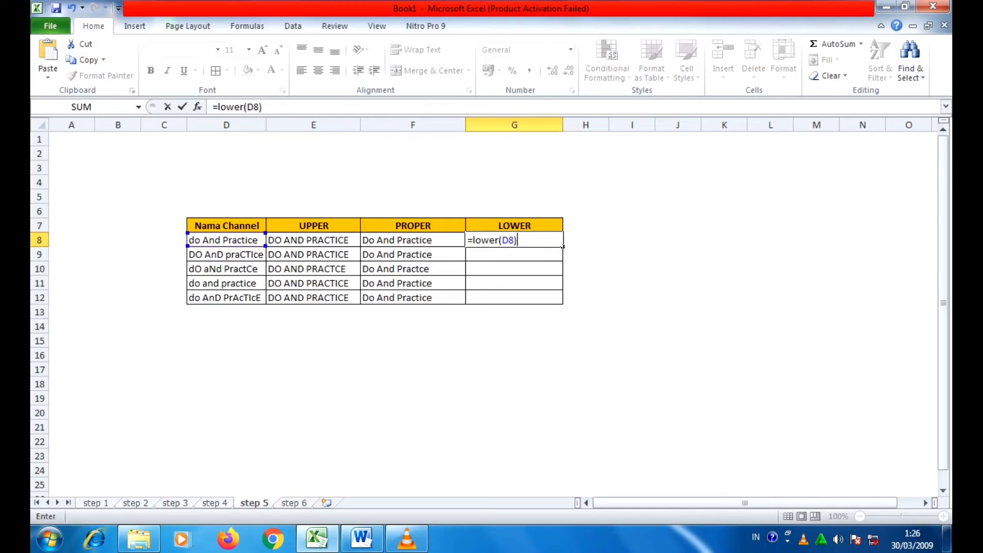
key("Return")
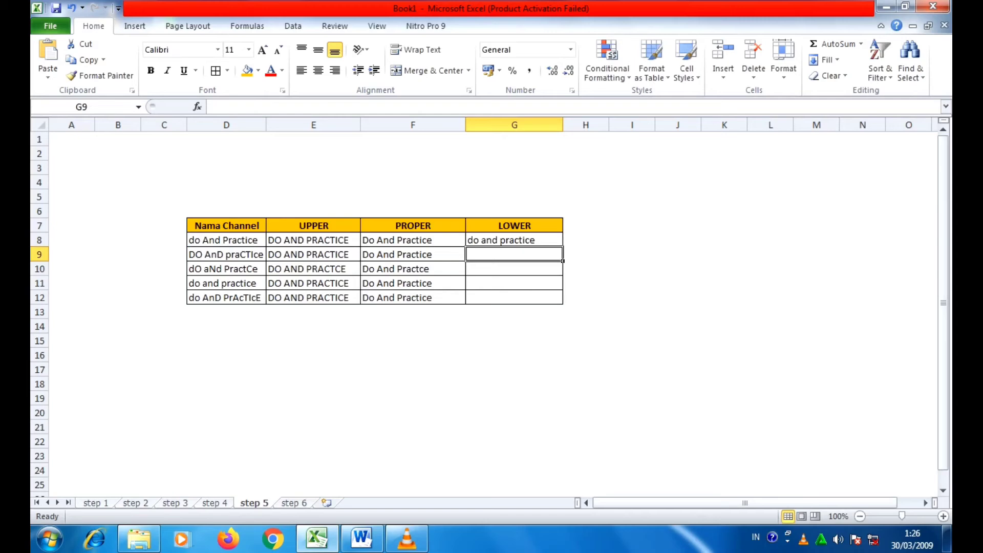
Compare the UPPER results in E8:E12 and the PROPER results in F8:F12 with the LOWER result in G8.
left_click(514, 240)
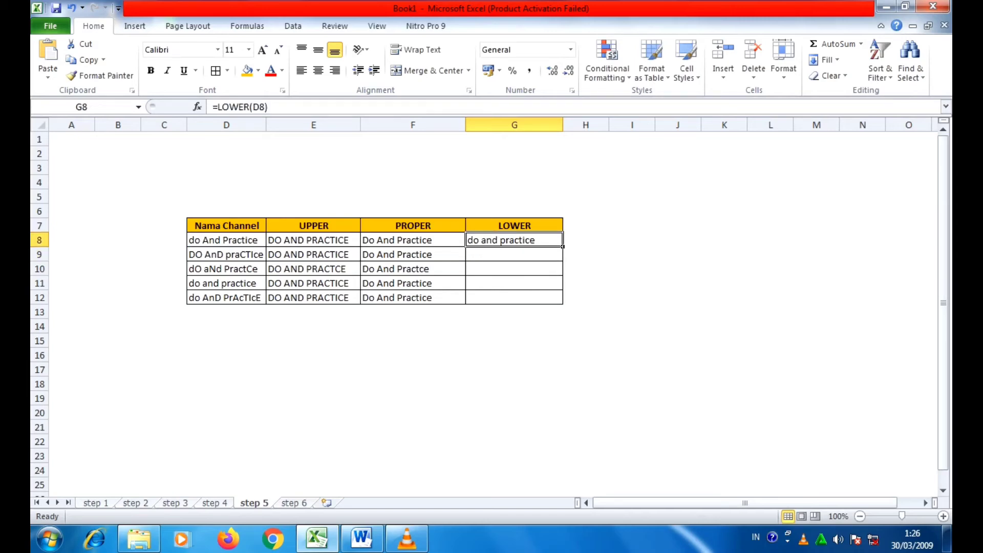
left_click(359, 244)
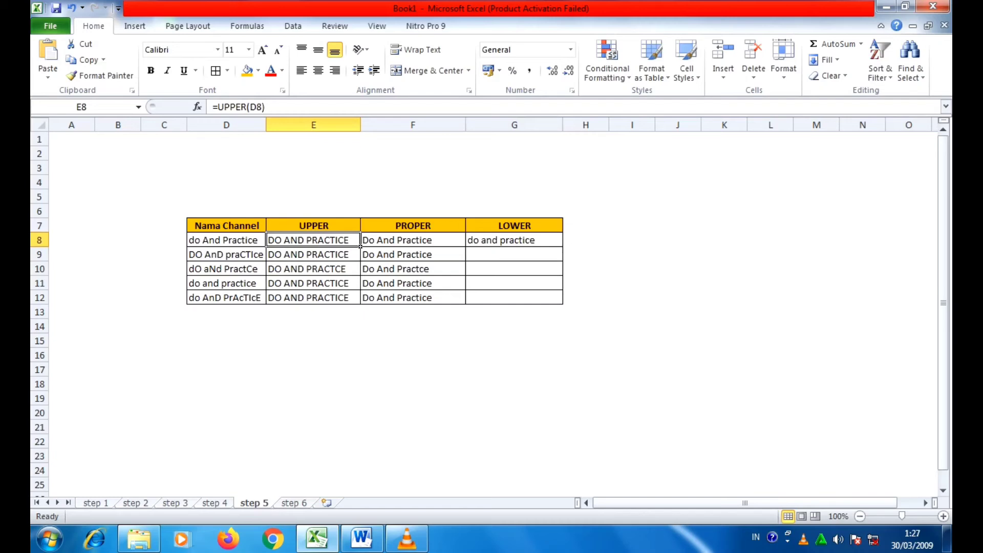
left_click_drag(360, 246, 359, 304)
left_click(464, 245)
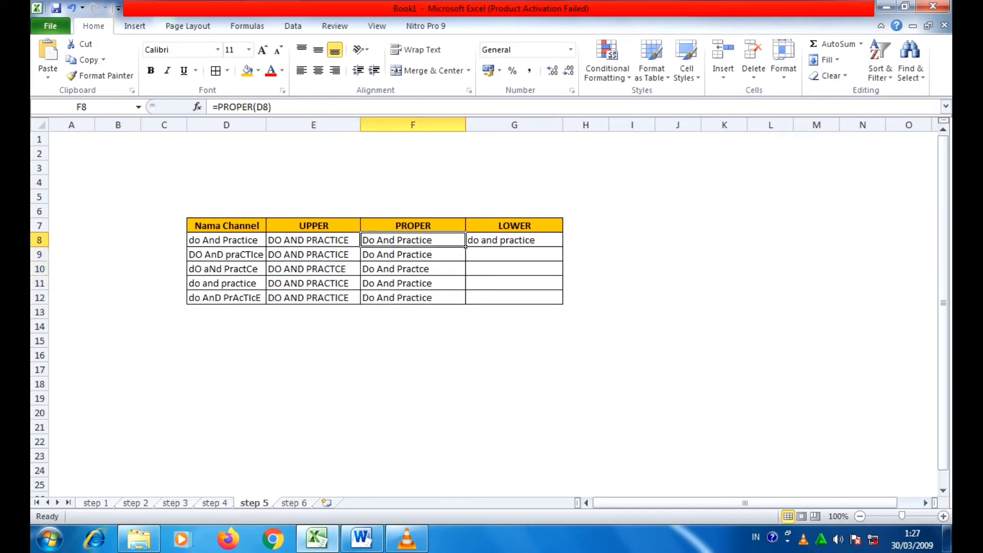
left_click_drag(463, 246, 465, 304)
left_click_drag(514, 240, 514, 283)
left_click(514, 240)
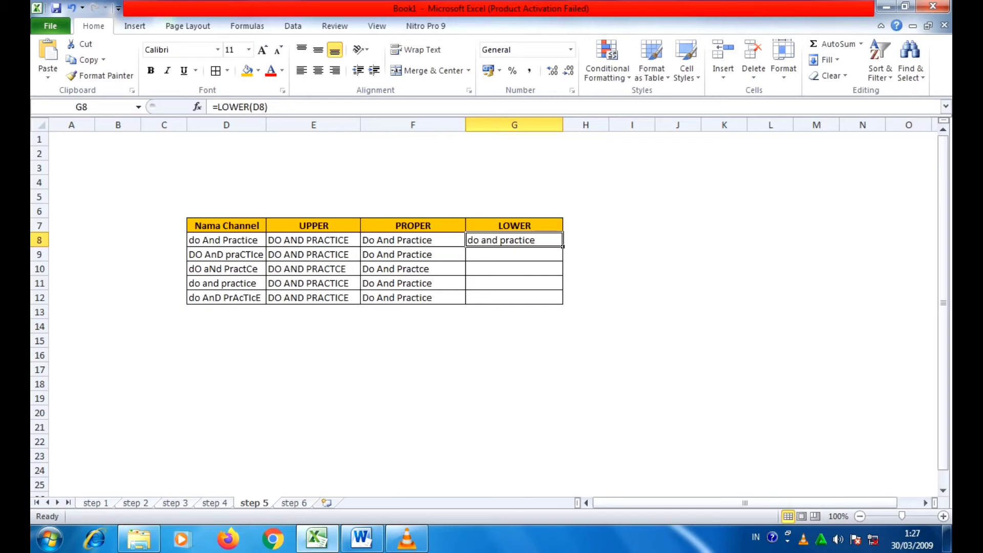
Fill the LOWER formula from G8 down through G12.
left_click_drag(562, 246, 562, 303)
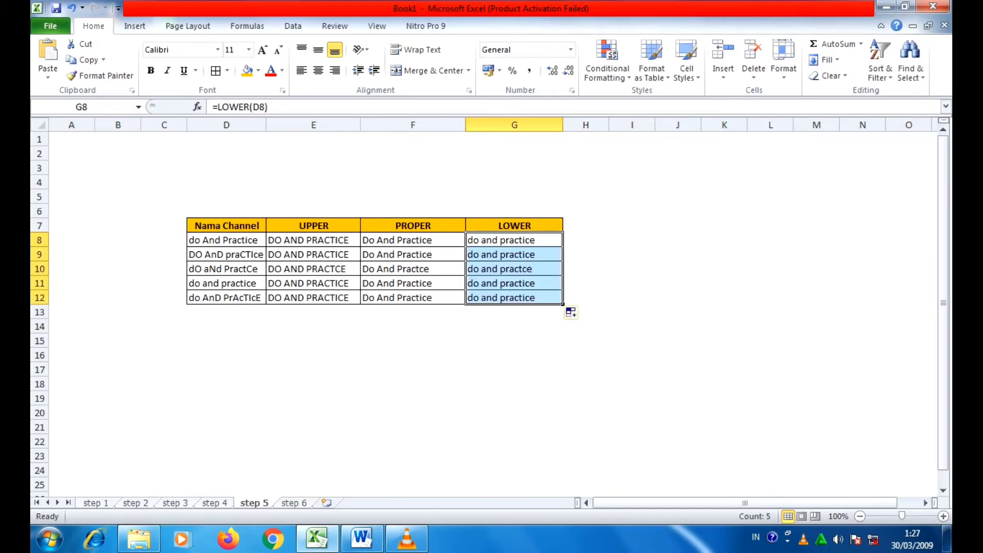
left_click(585, 283)
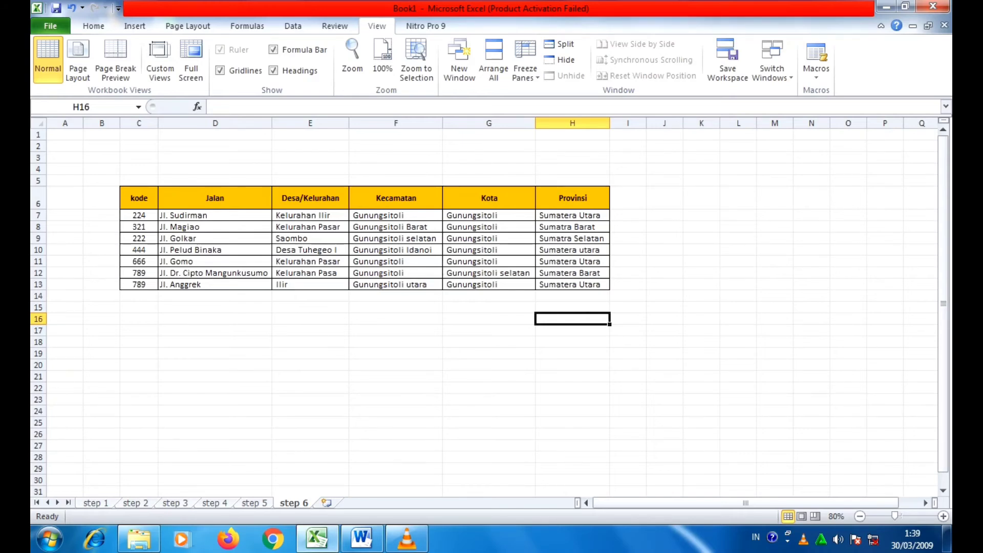
Examine the address table on the step 6 sheet, scrolling through it and highlighting its header row C6:H6.
scroll(492, 307, "down", 8)
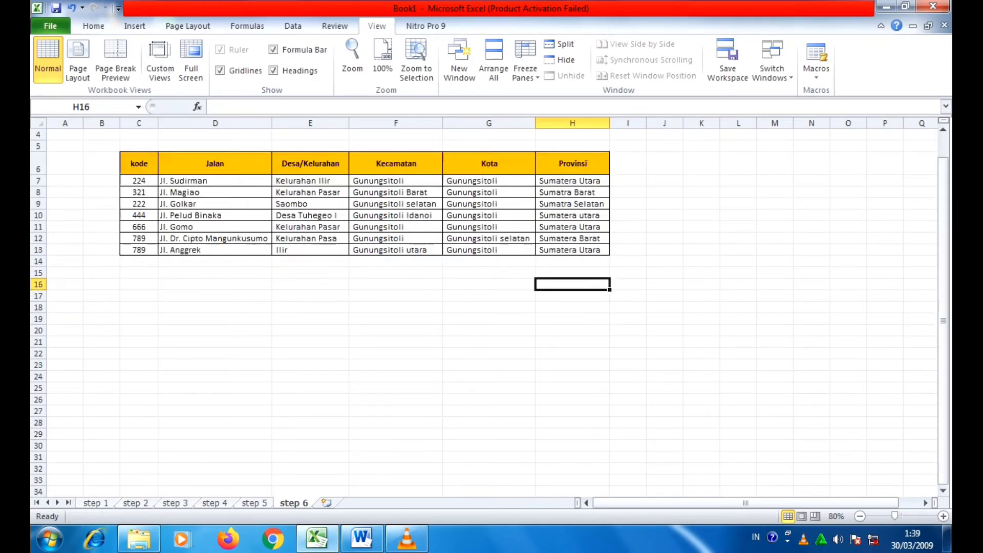
scroll(487, 307, "up", 4)
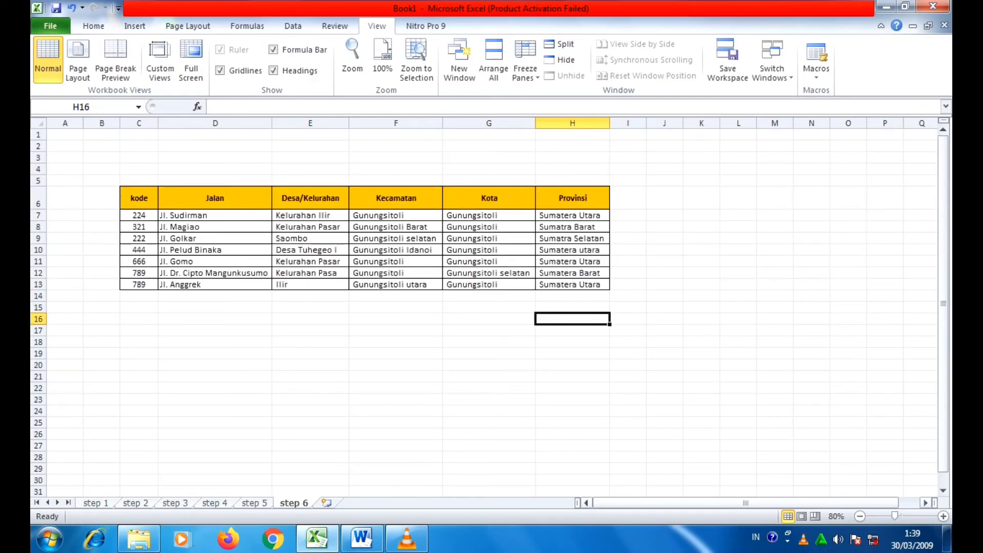
mouse_move(745, 503)
left_mouse_down()
mouse_move(766, 502)
mouse_move(745, 502)
left_mouse_up()
left_click_drag(139, 198, 572, 198)
left_click(489, 227)
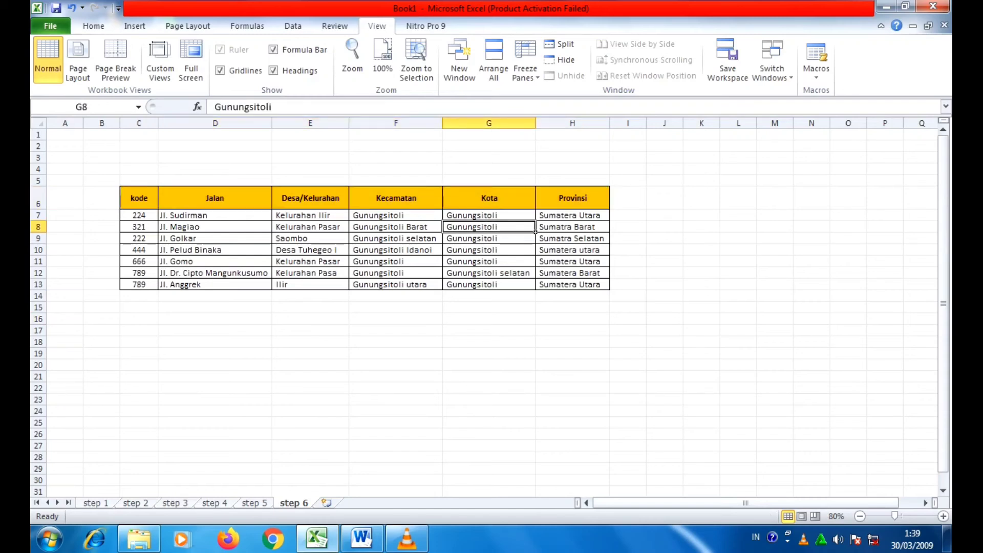
left_click_drag(139, 197, 572, 197)
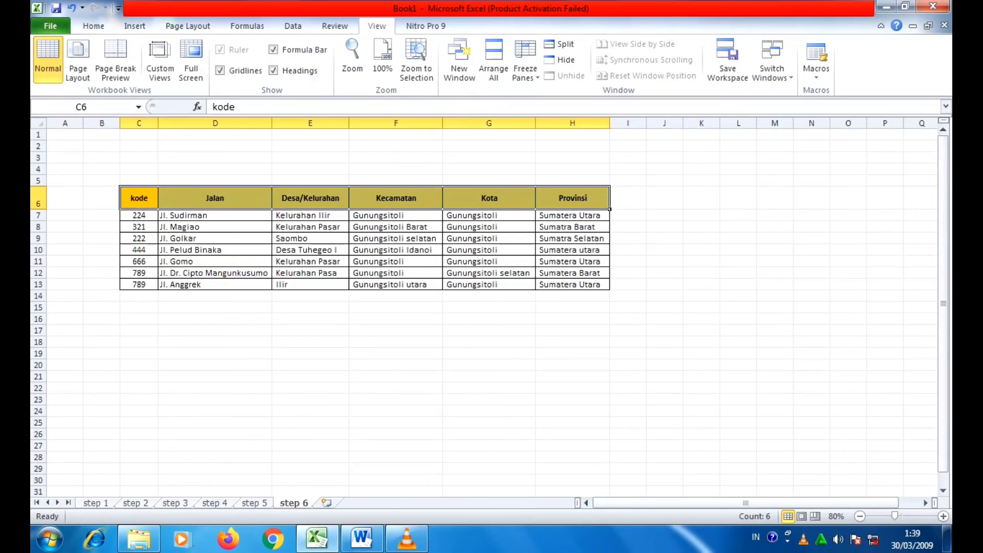
left_click_drag(138, 198, 572, 197)
Freeze the panes at cell C7 to keep the table's header row in view.
left_click(156, 220)
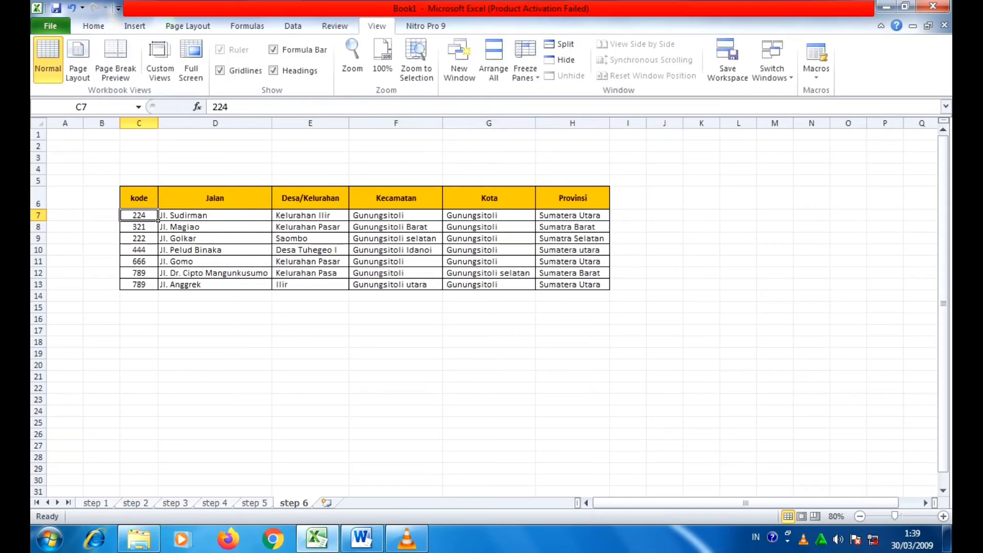
left_click(526, 61)
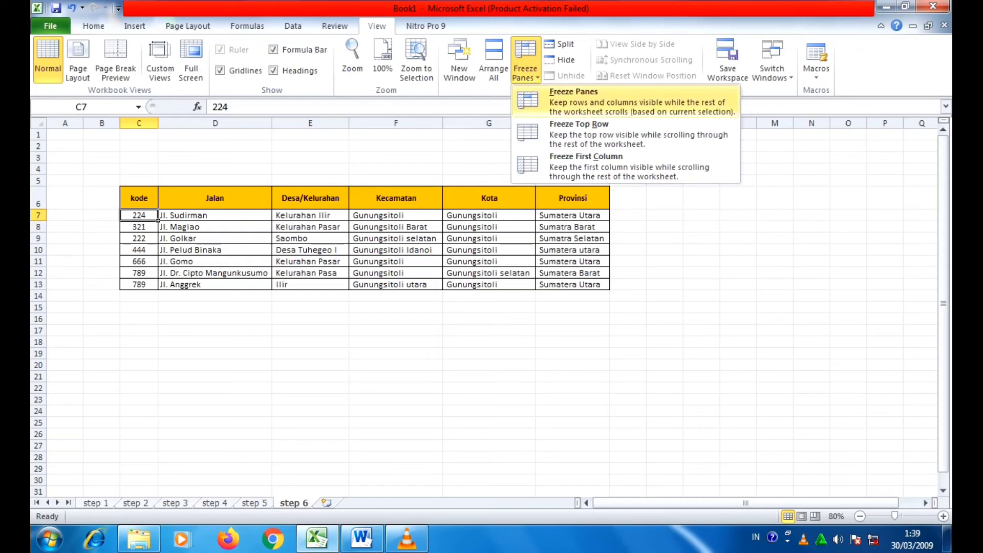
key("Return")
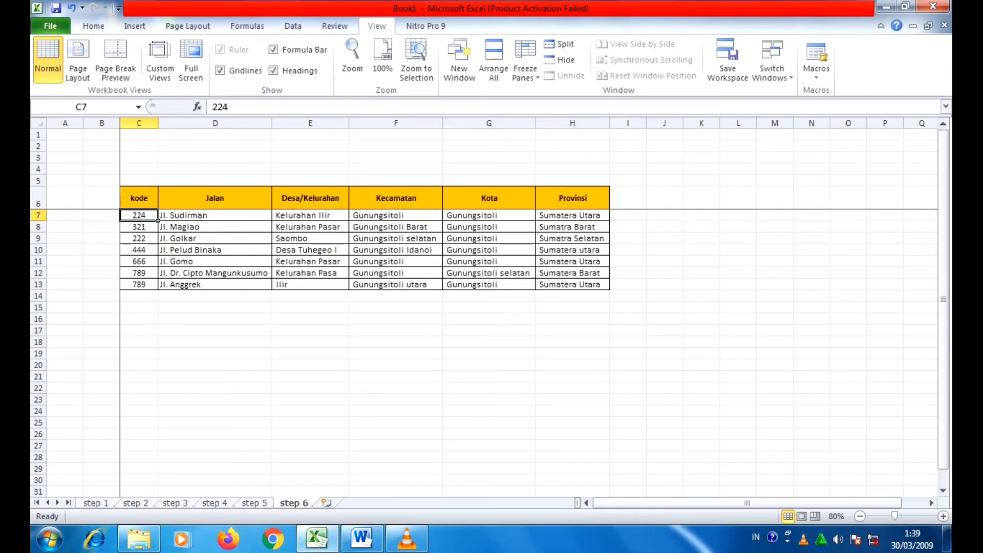
Check how the header row in row 6 behaves while the address rows scroll beneath it.
scroll(159, 221, "down", 2)
scroll(158, 220, "up", 2)
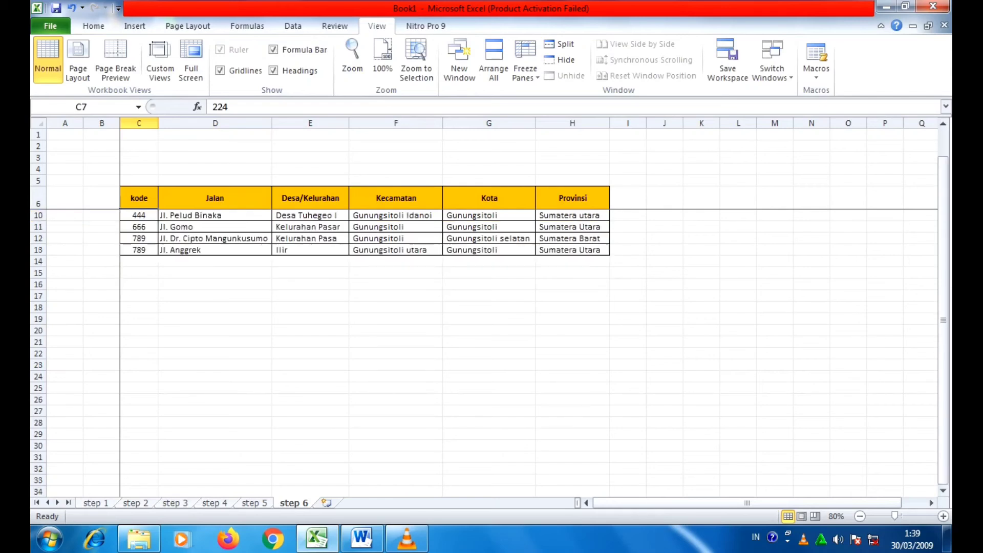
scroll(158, 220, "down", 3)
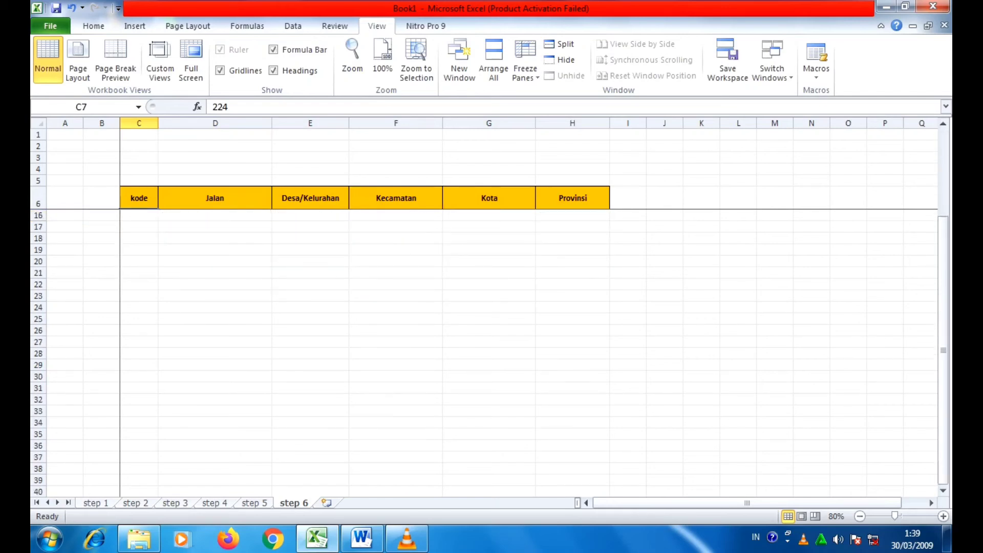
scroll(158, 220, "up", 3)
scroll(158, 220, "down", 3)
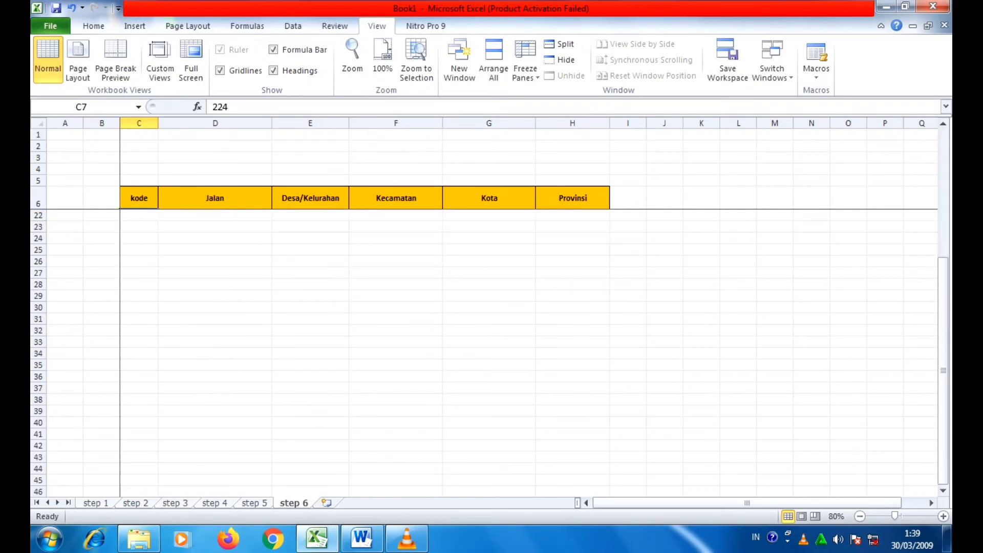
scroll(158, 220, "up", 3)
scroll(158, 220, "down", 3)
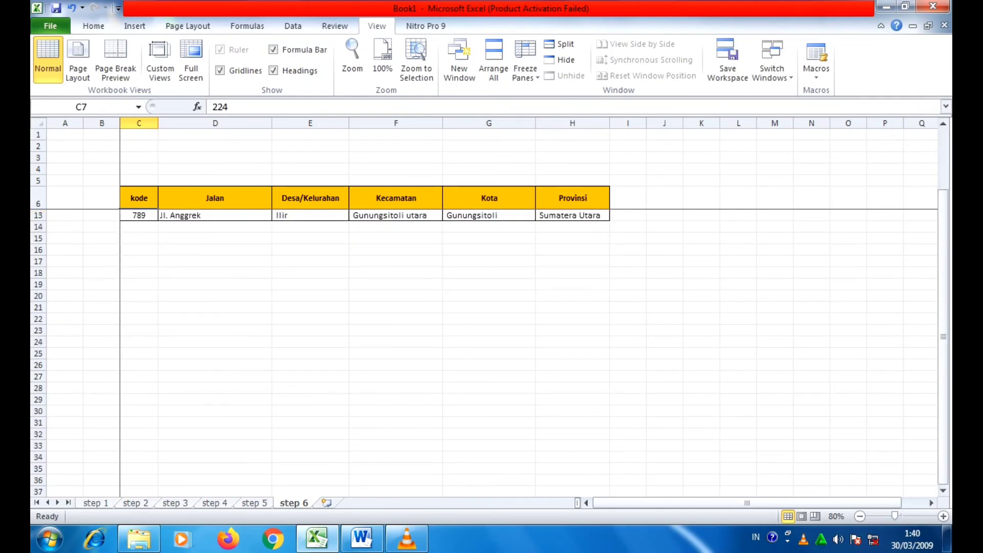
scroll(159, 220, "up", 3)
scroll(158, 220, "down", 2)
scroll(158, 221, "down", 1)
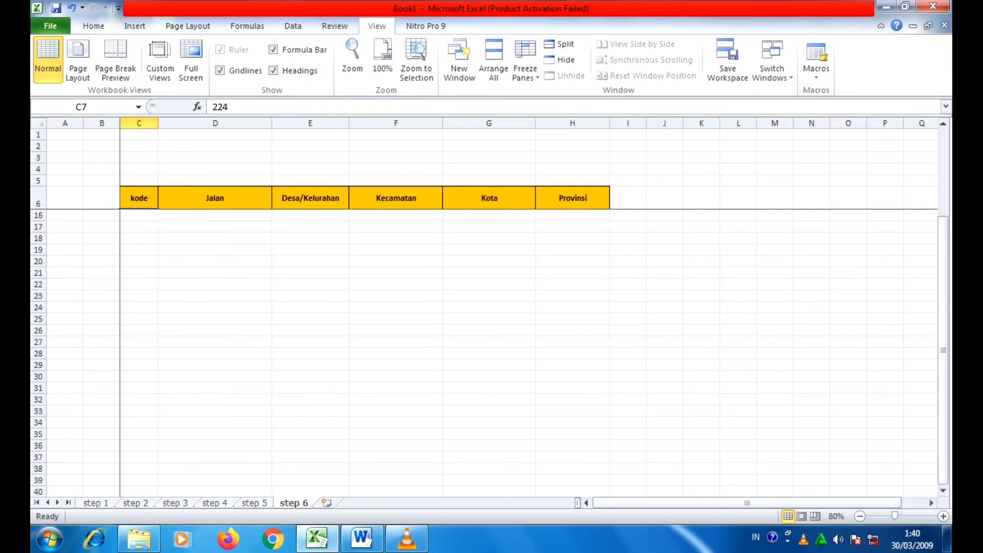
scroll(158, 220, "up", 3)
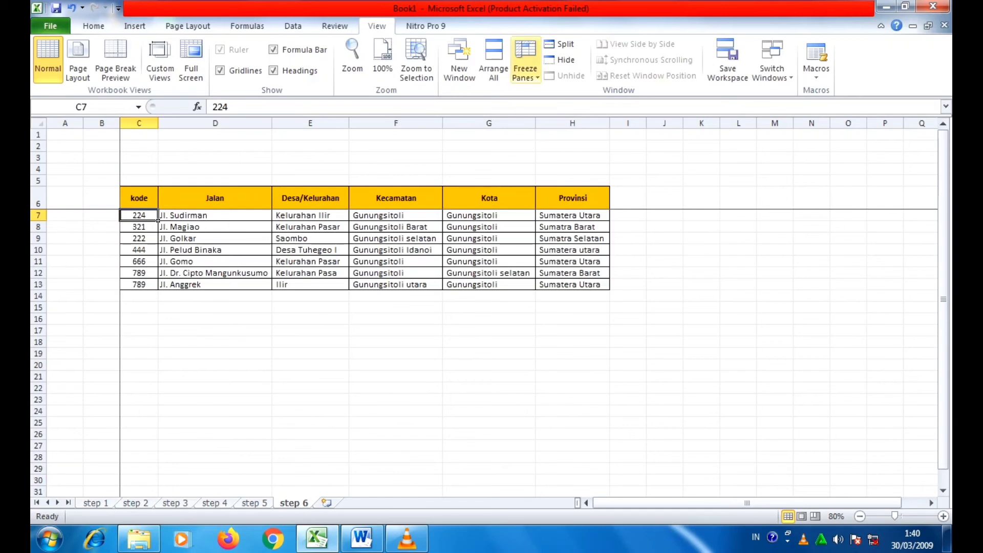
Unfreeze the panes set at cell C7.
left_click(525, 69)
key("Return")
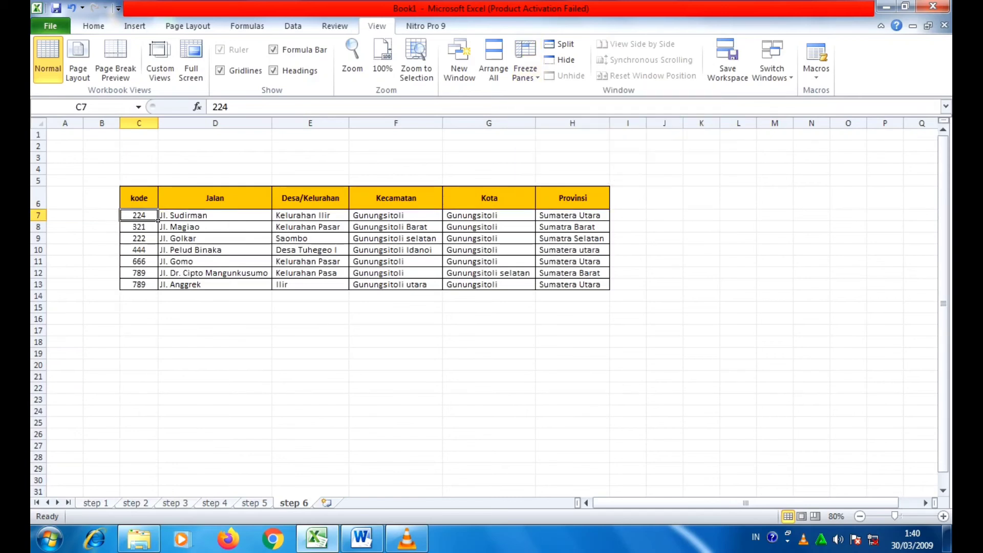
Examine the kode column C6:C13 and the neighbouring Jalan column to identify which column should stay fixed.
left_click_drag(159, 220, 158, 290)
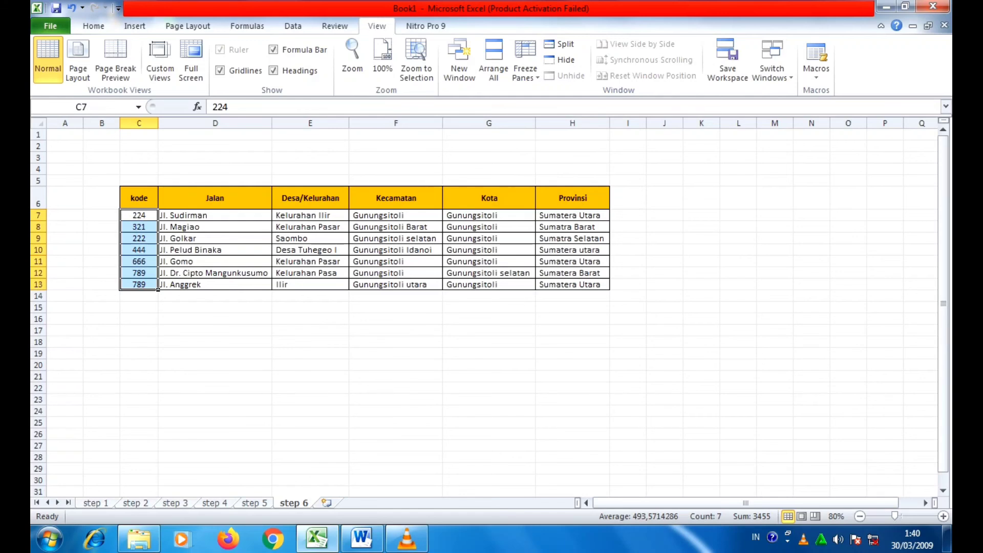
left_click(156, 207)
left_click_drag(158, 209, 158, 290)
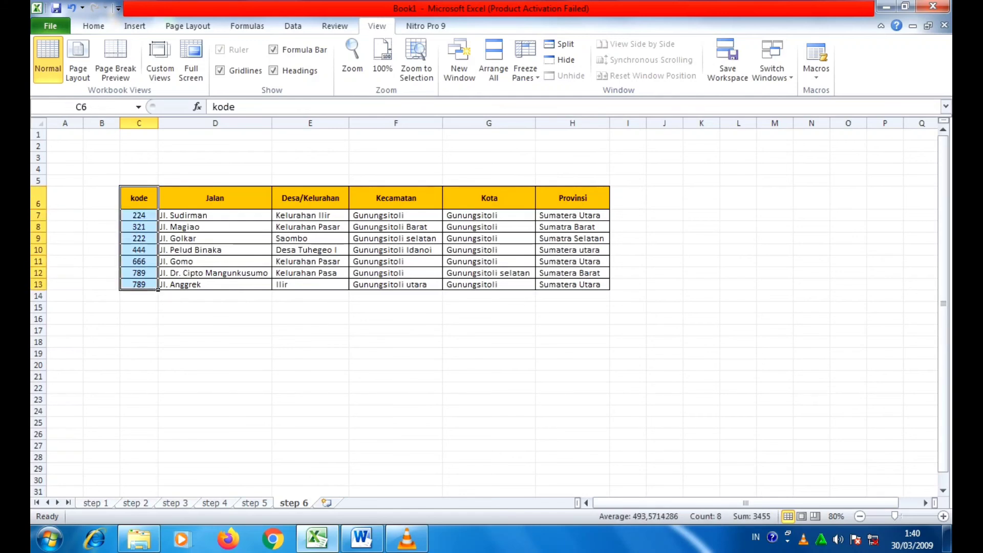
left_click(270, 219)
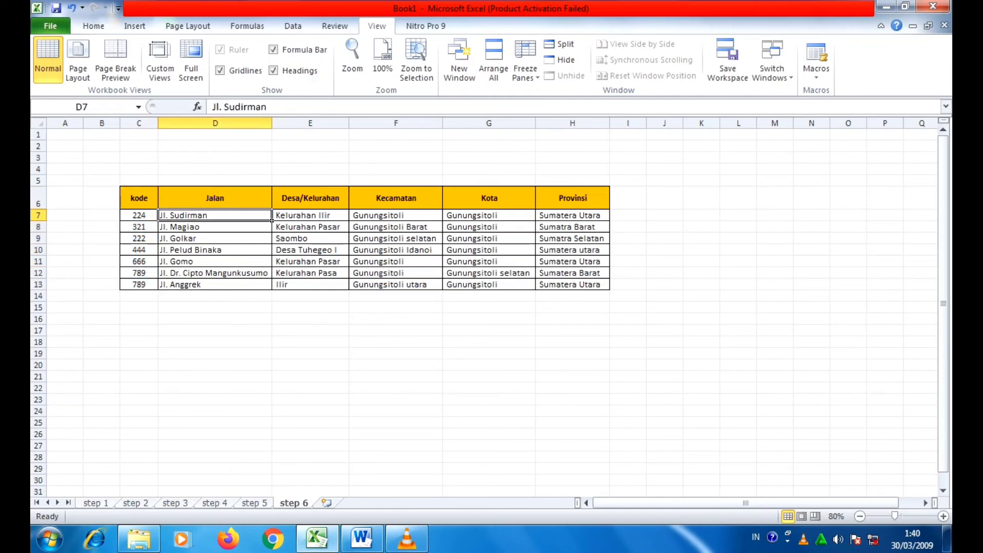
left_click_drag(270, 204, 271, 290)
left_click(271, 287)
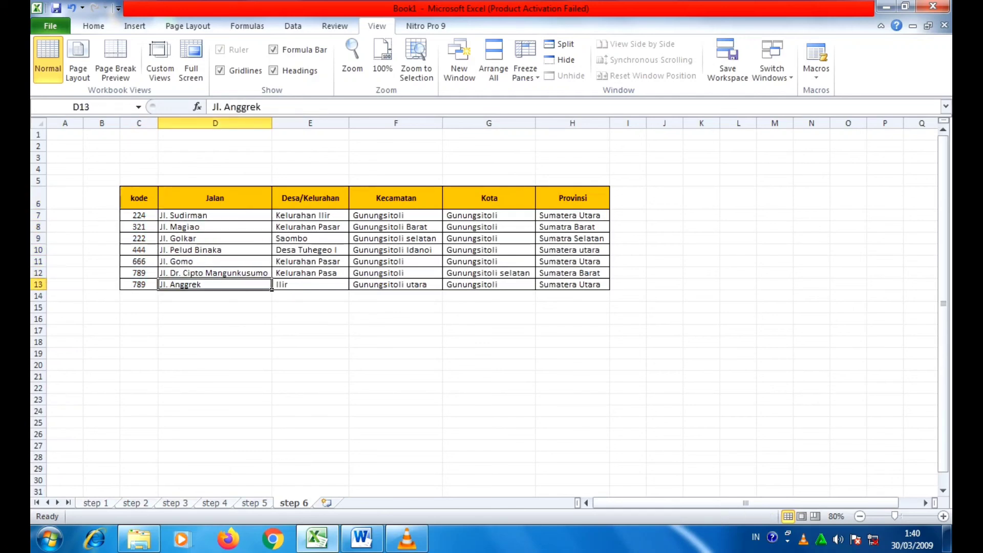
left_click(271, 204)
left_click(272, 220)
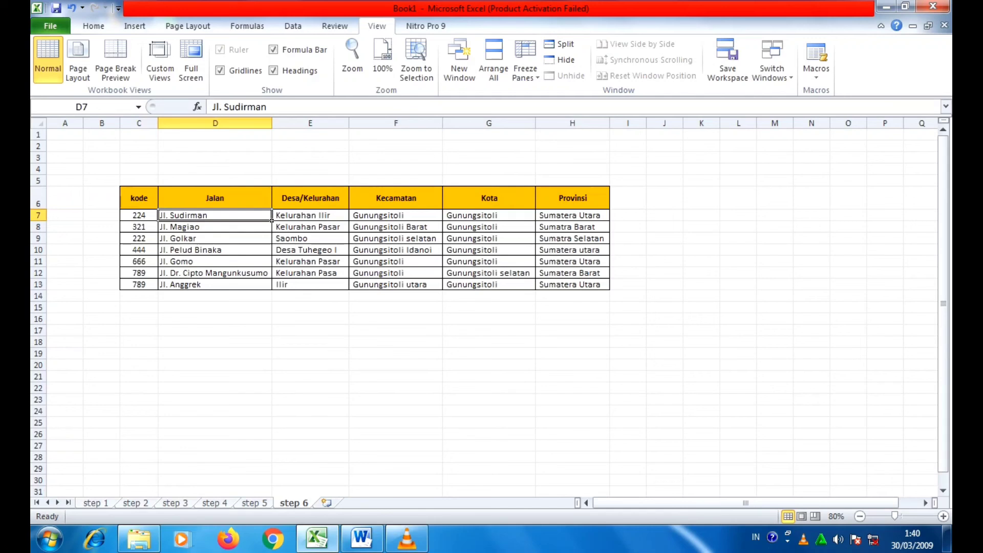
left_click_drag(157, 204, 158, 290)
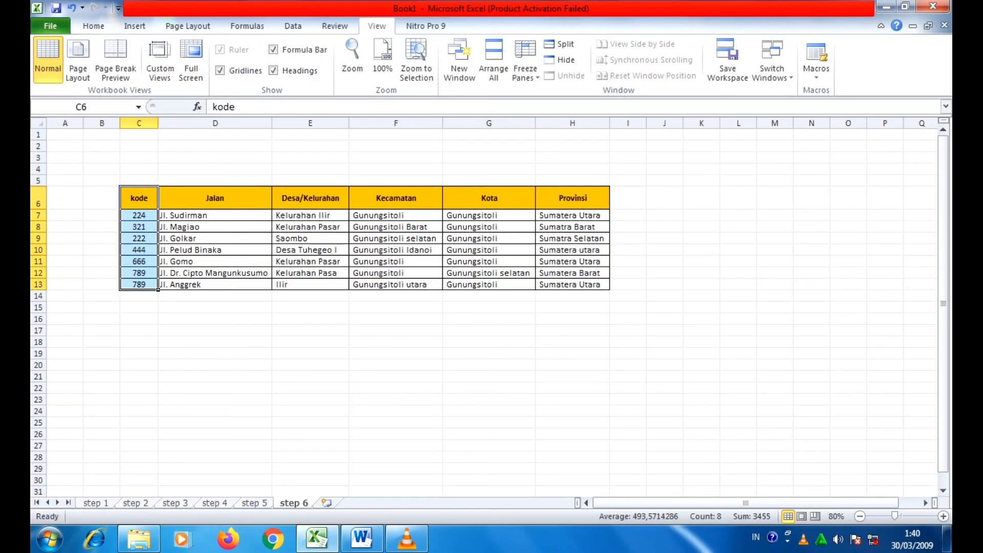
Freeze the panes at cell D7 to lock both the header row and the kode column.
left_click(270, 218)
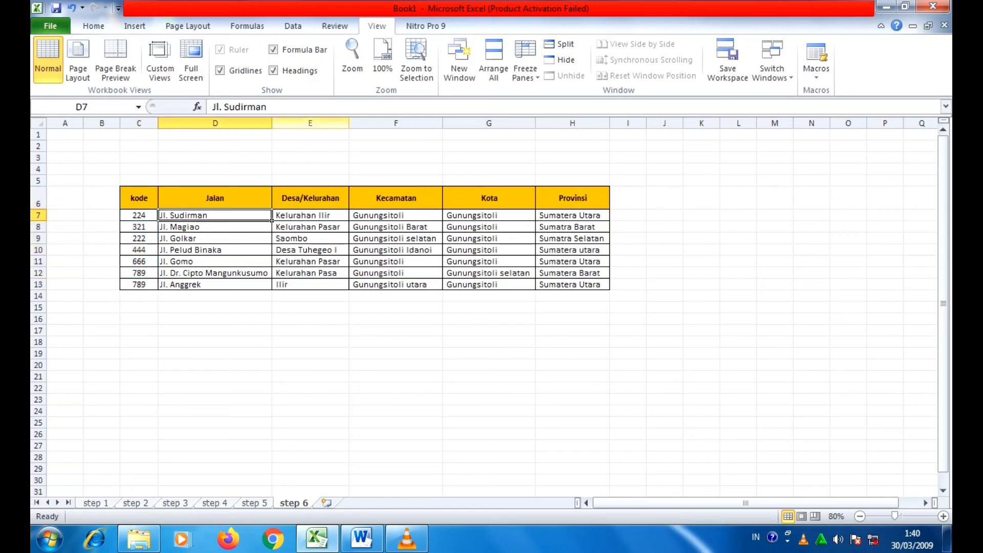
left_click(525, 64)
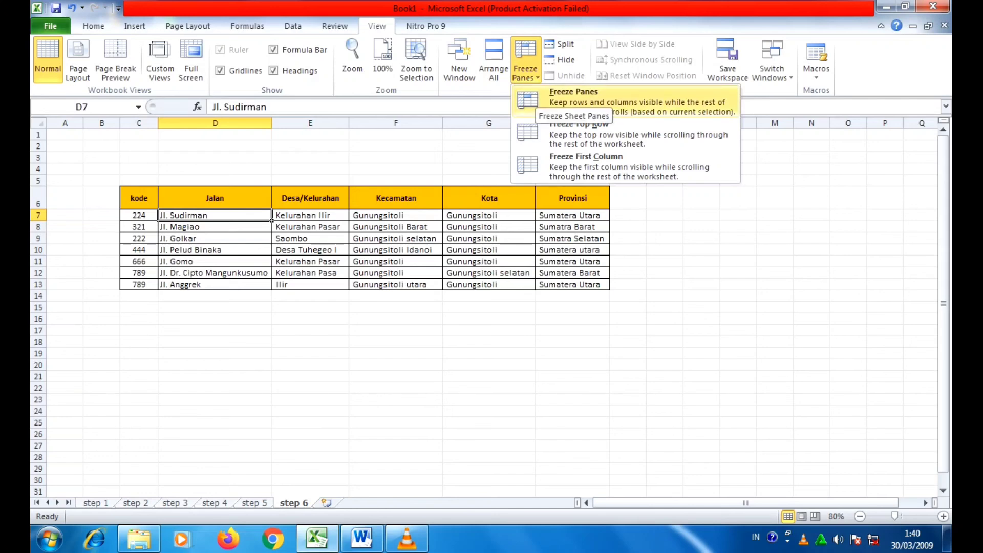
left_click(568, 97)
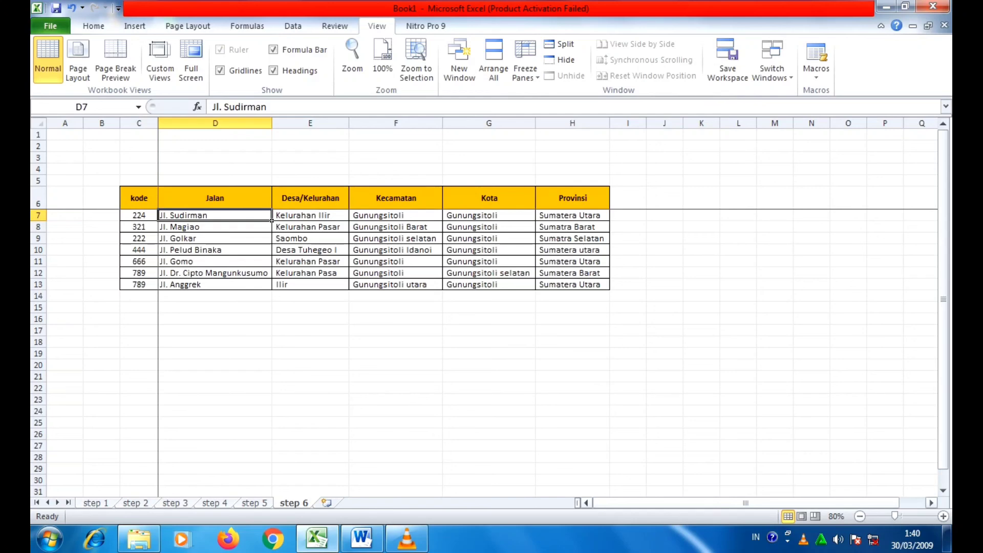
Review the frozen areas of the table by highlighting the header row C6:H6 and the kode column C6:C13.
mouse_move(745, 503)
left_mouse_down()
mouse_move(771, 503)
mouse_move(745, 503)
left_mouse_up()
left_click(157, 219)
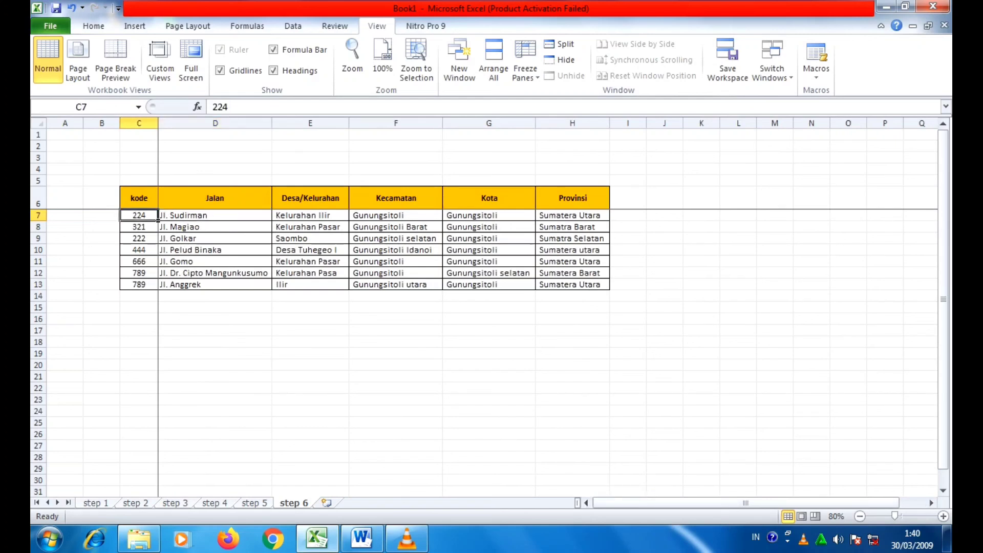
left_click_drag(154, 201, 609, 209)
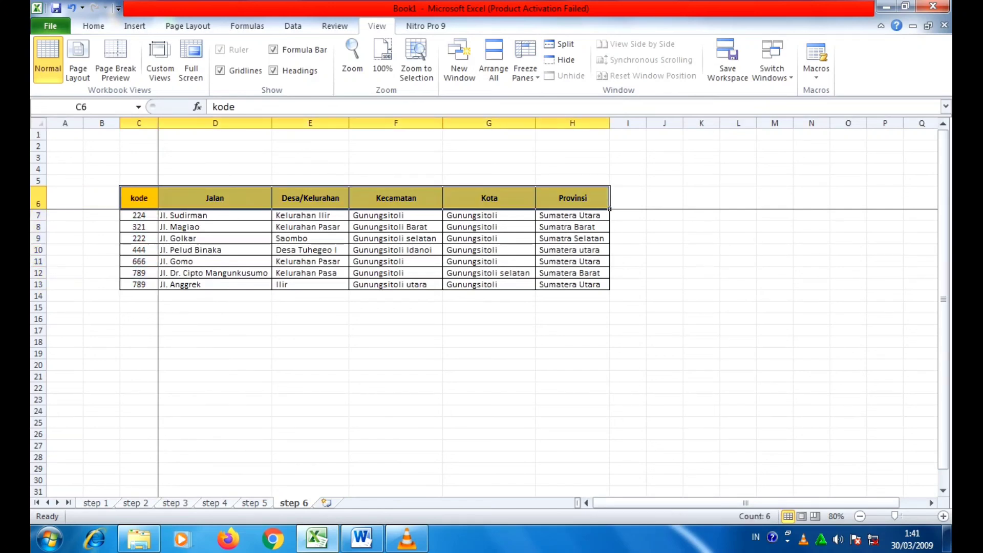
left_click(489, 353)
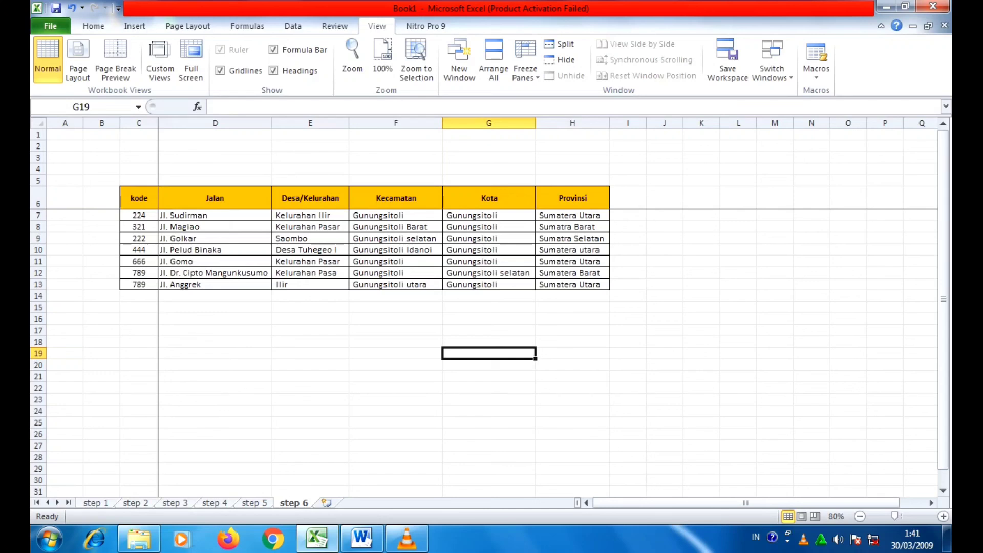
left_click_drag(139, 198, 143, 285)
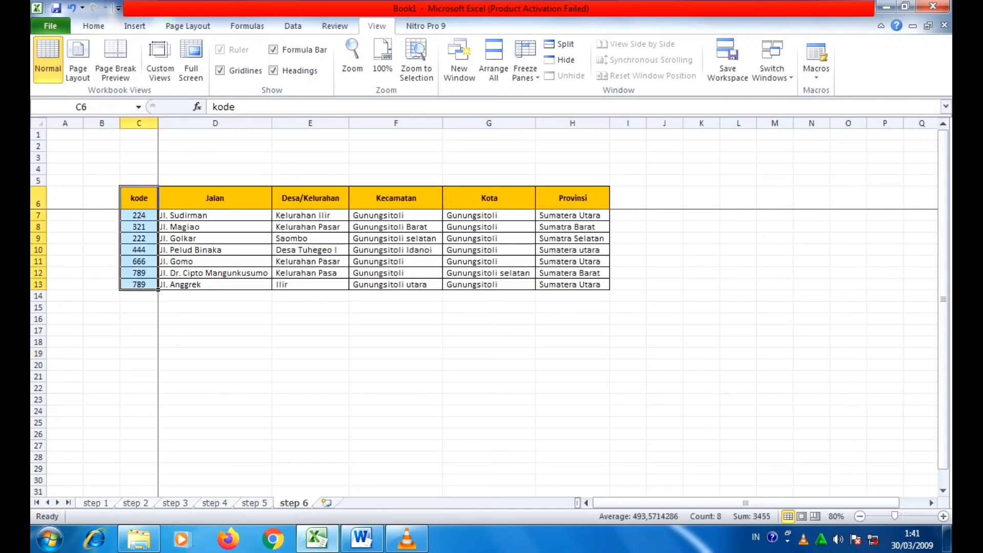
left_click_drag(138, 199, 141, 284)
left_click_drag(215, 198, 608, 207)
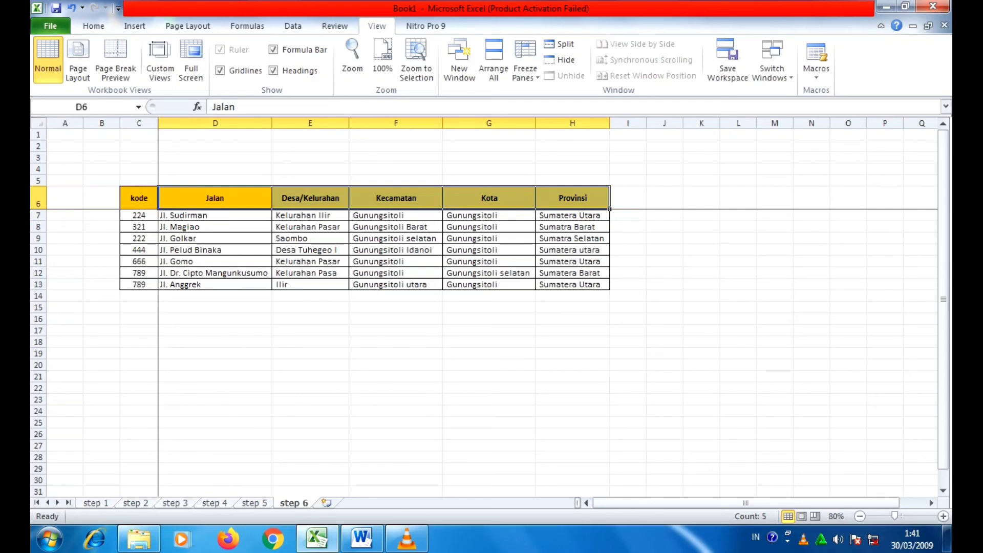
Unfreeze the panes to check scrolling without them, and freeze them again at cell D7.
left_click(271, 220)
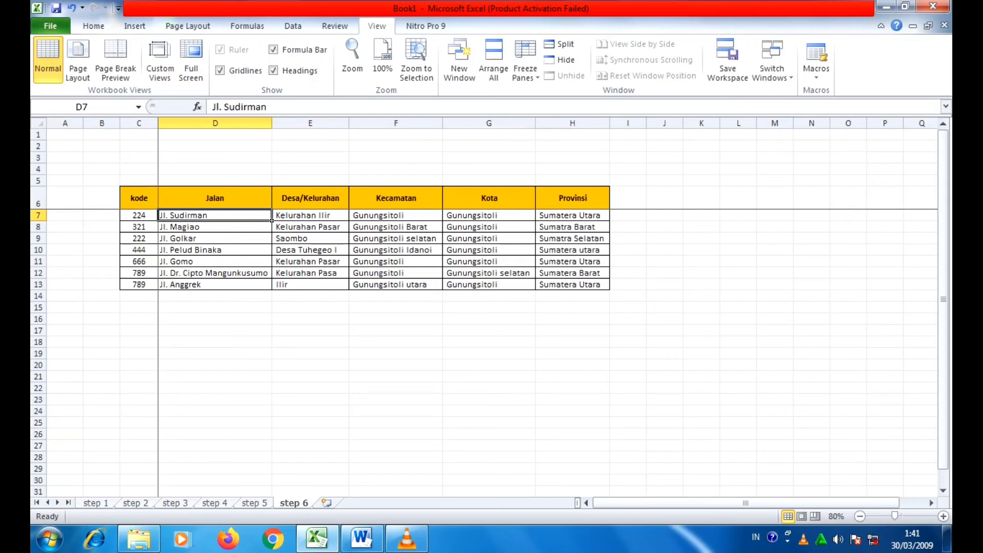
left_click(525, 68)
left_click(589, 101)
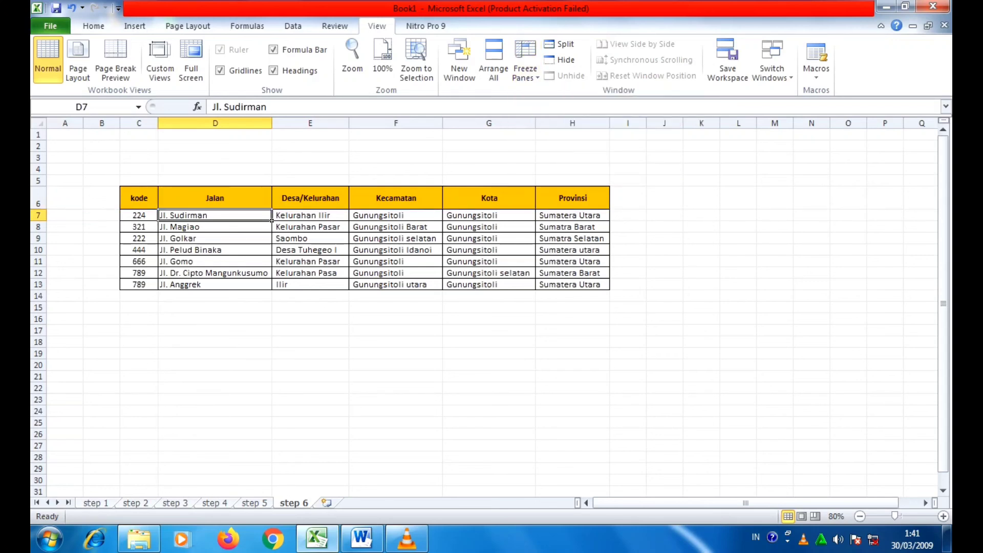
scroll(272, 220, "down", 2)
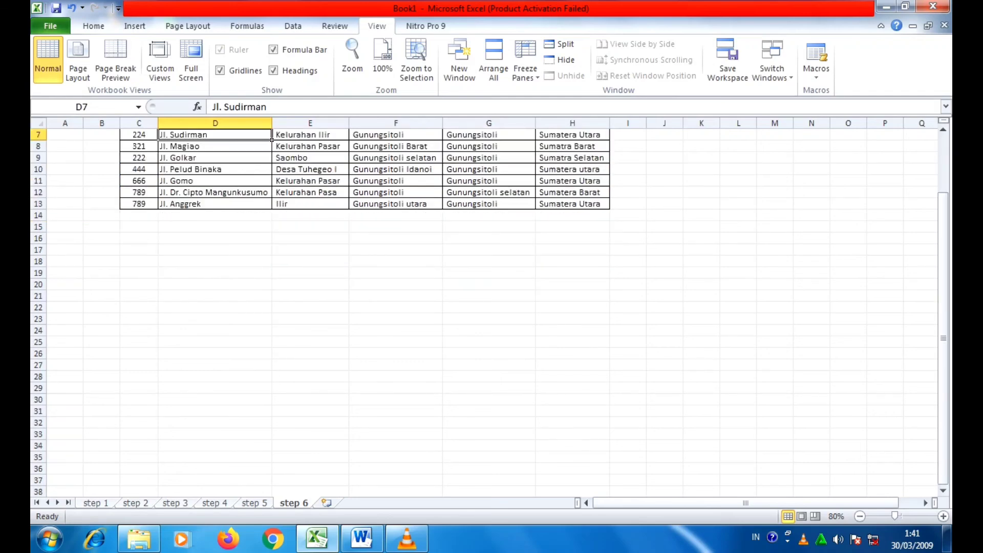
scroll(271, 220, "up", 2)
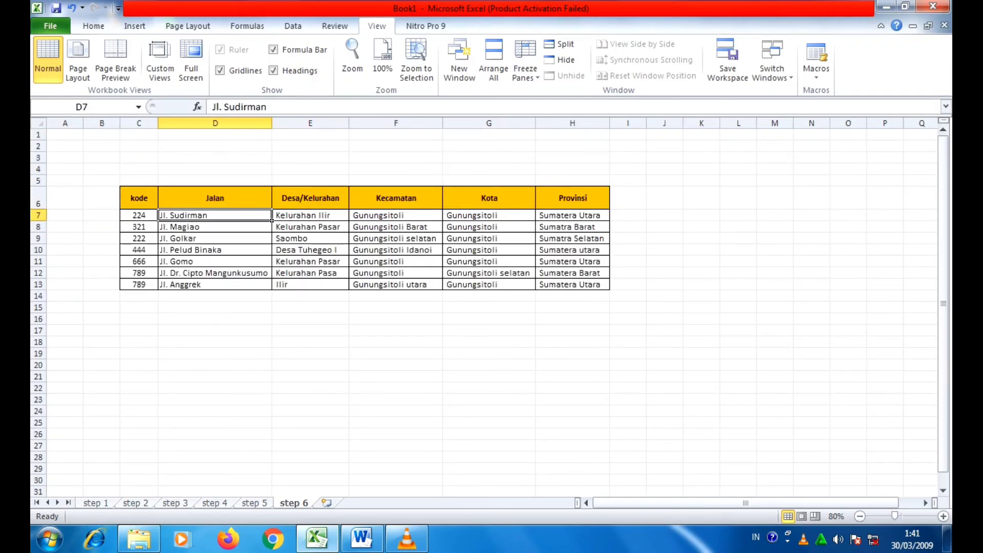
left_click(525, 68)
left_click(589, 98)
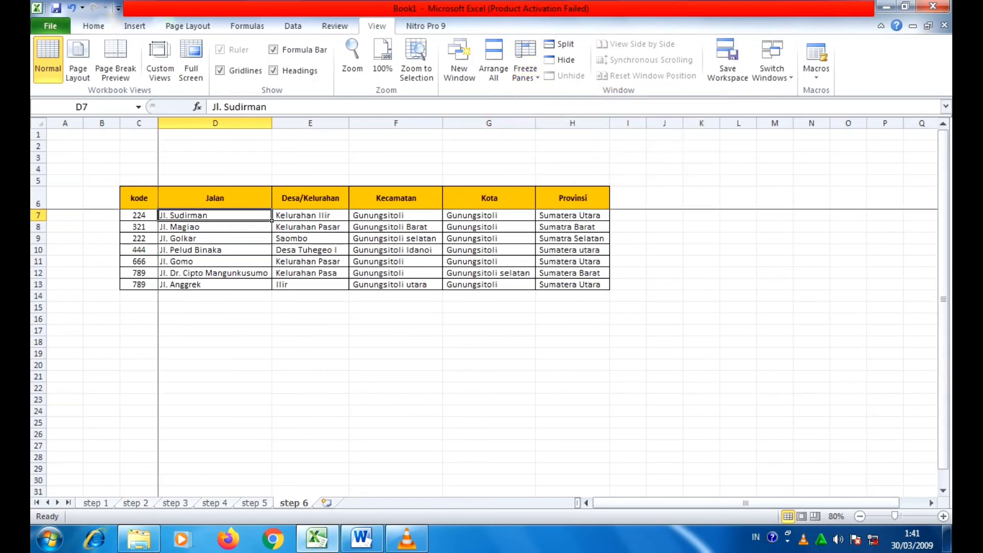
Check that the header row in row 6 stays fixed while moving down through the table rows and back.
scroll(272, 220, "down", 2)
scroll(271, 220, "up", 2)
scroll(271, 220, "down", 2)
scroll(271, 221, "up", 2)
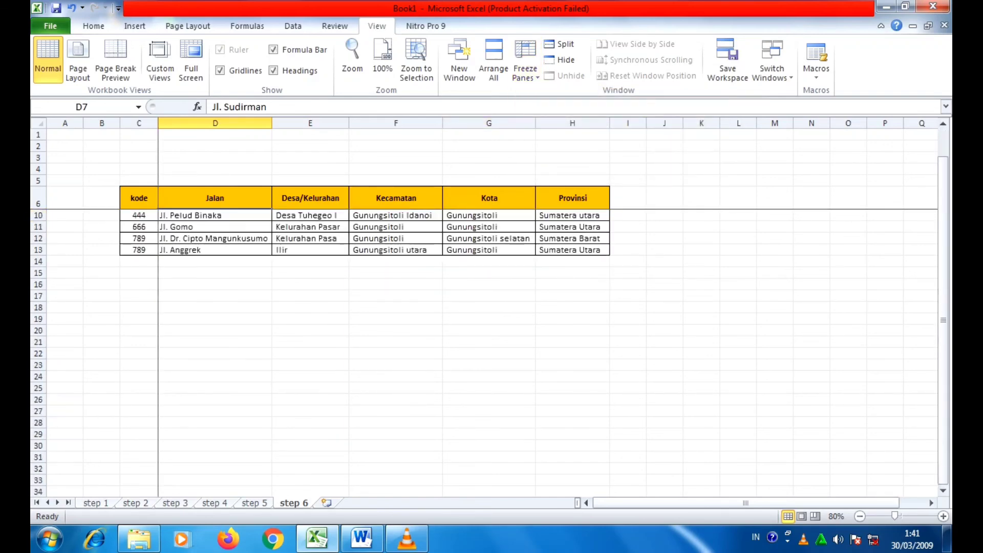
scroll(272, 220, "down", 3)
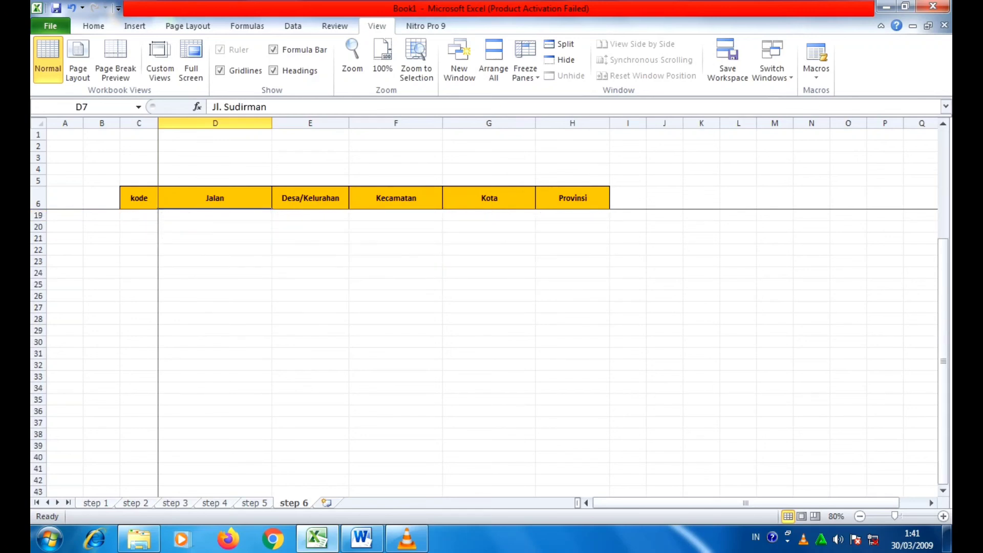
scroll(272, 220, "up", 3)
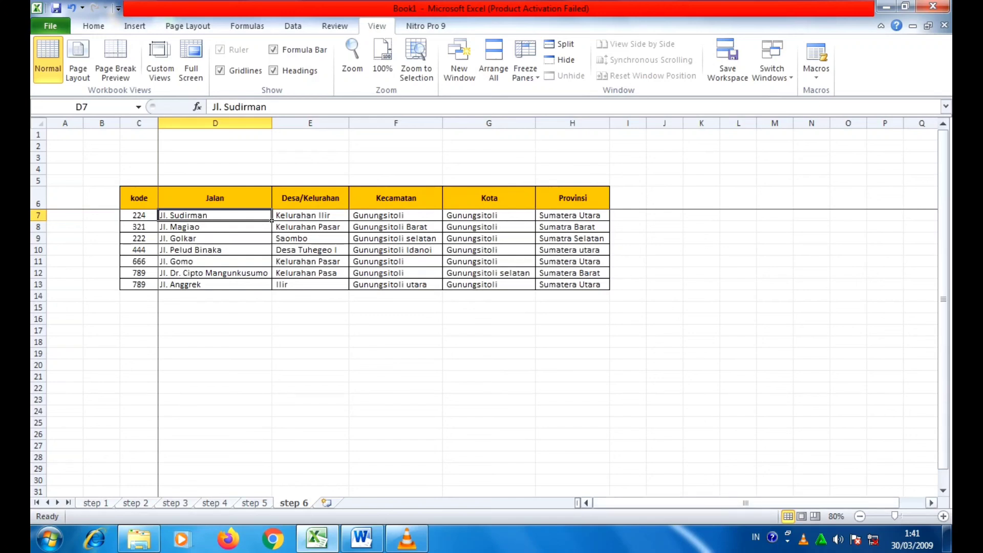
Check that the kode column stays fixed when viewing columns further across, and highlight its values in C7:C13.
scroll(272, 220, "right", 1)
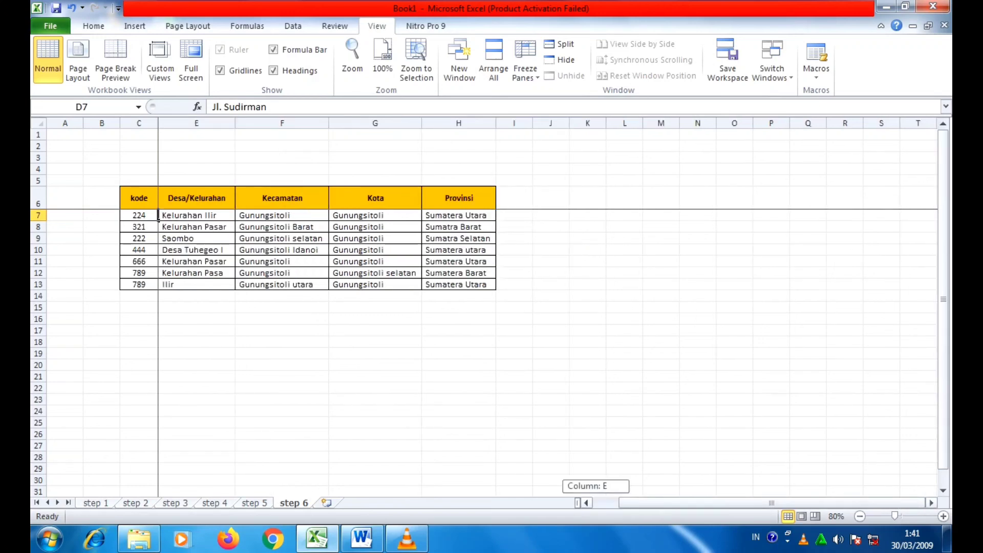
scroll(272, 221, "left", 1)
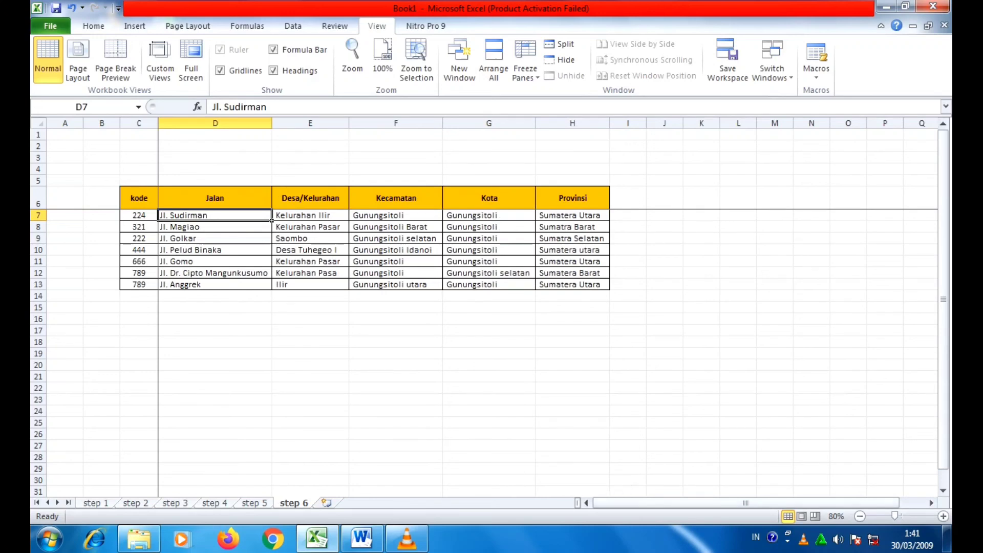
left_click_drag(148, 216, 158, 286)
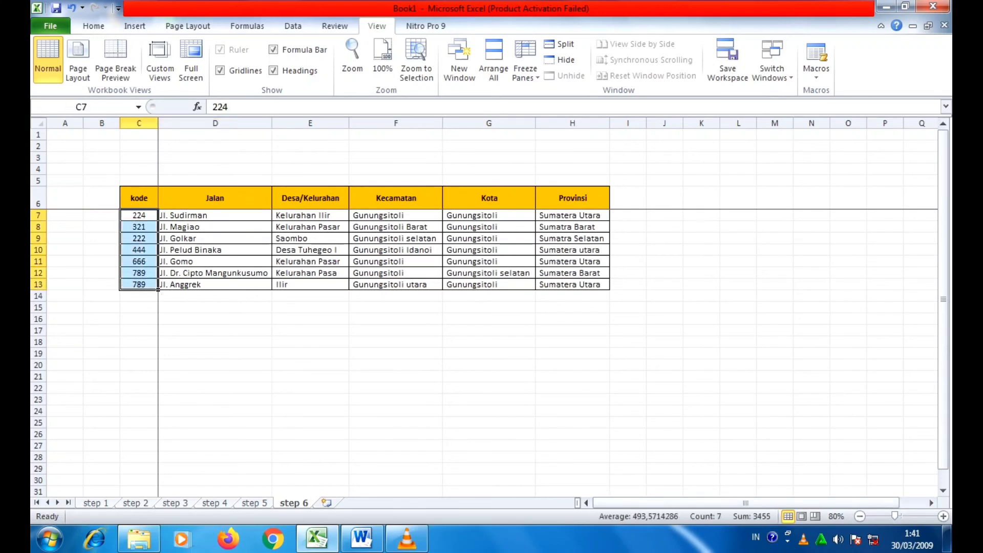
mouse_move(746, 503)
left_mouse_down()
mouse_move(764, 502)
mouse_move(745, 502)
left_mouse_up()
left_click(396, 377)
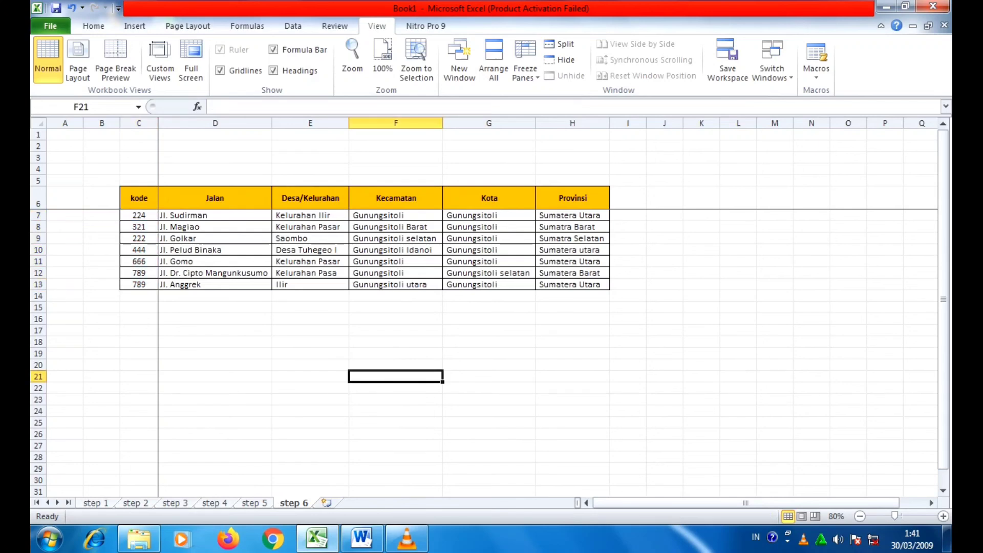